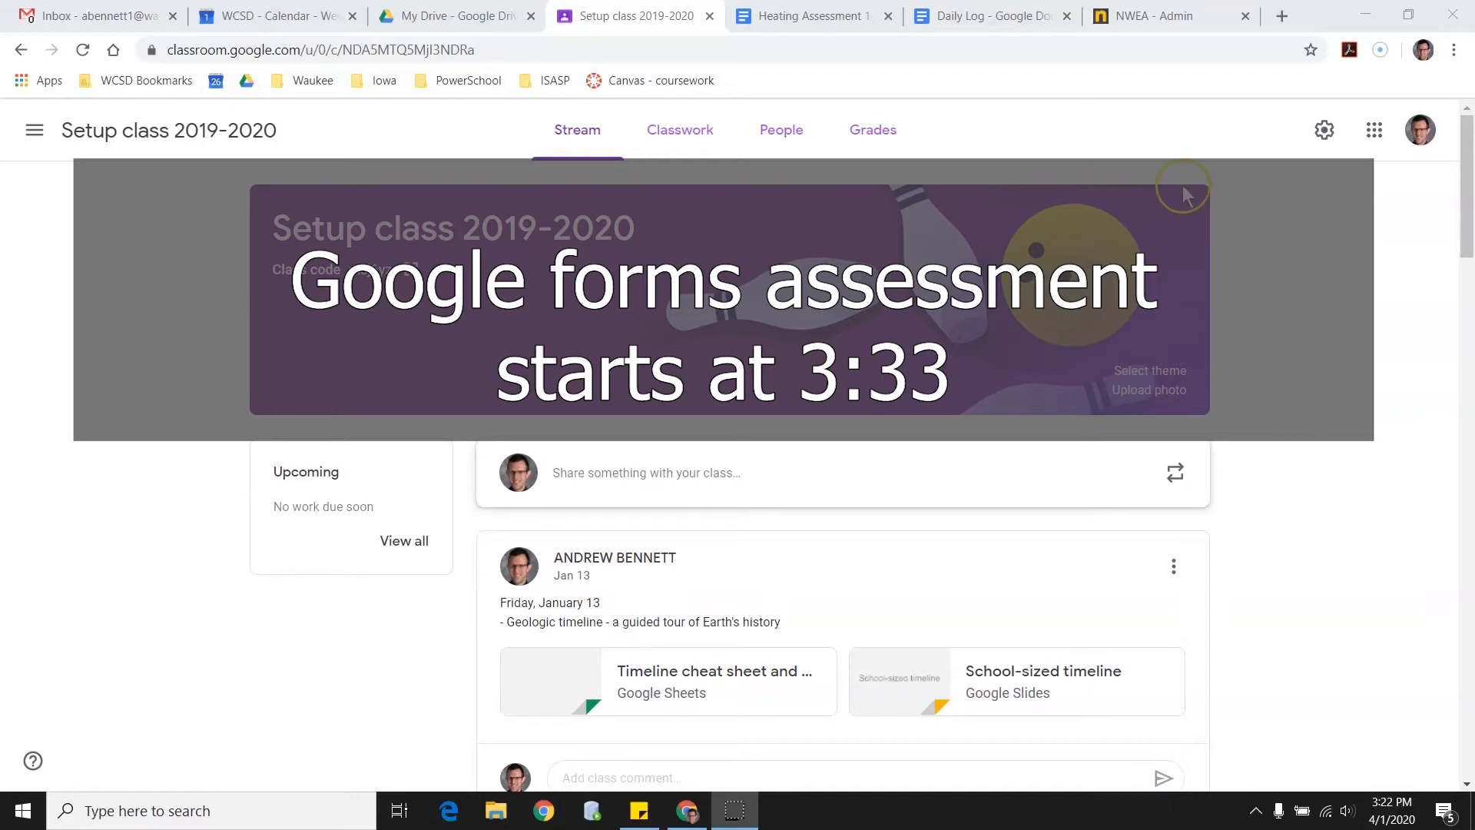
Create a new assignment titled "Heating Assessment 1" in the classwork of Setup class 2019-2020
left_click(769, 17)
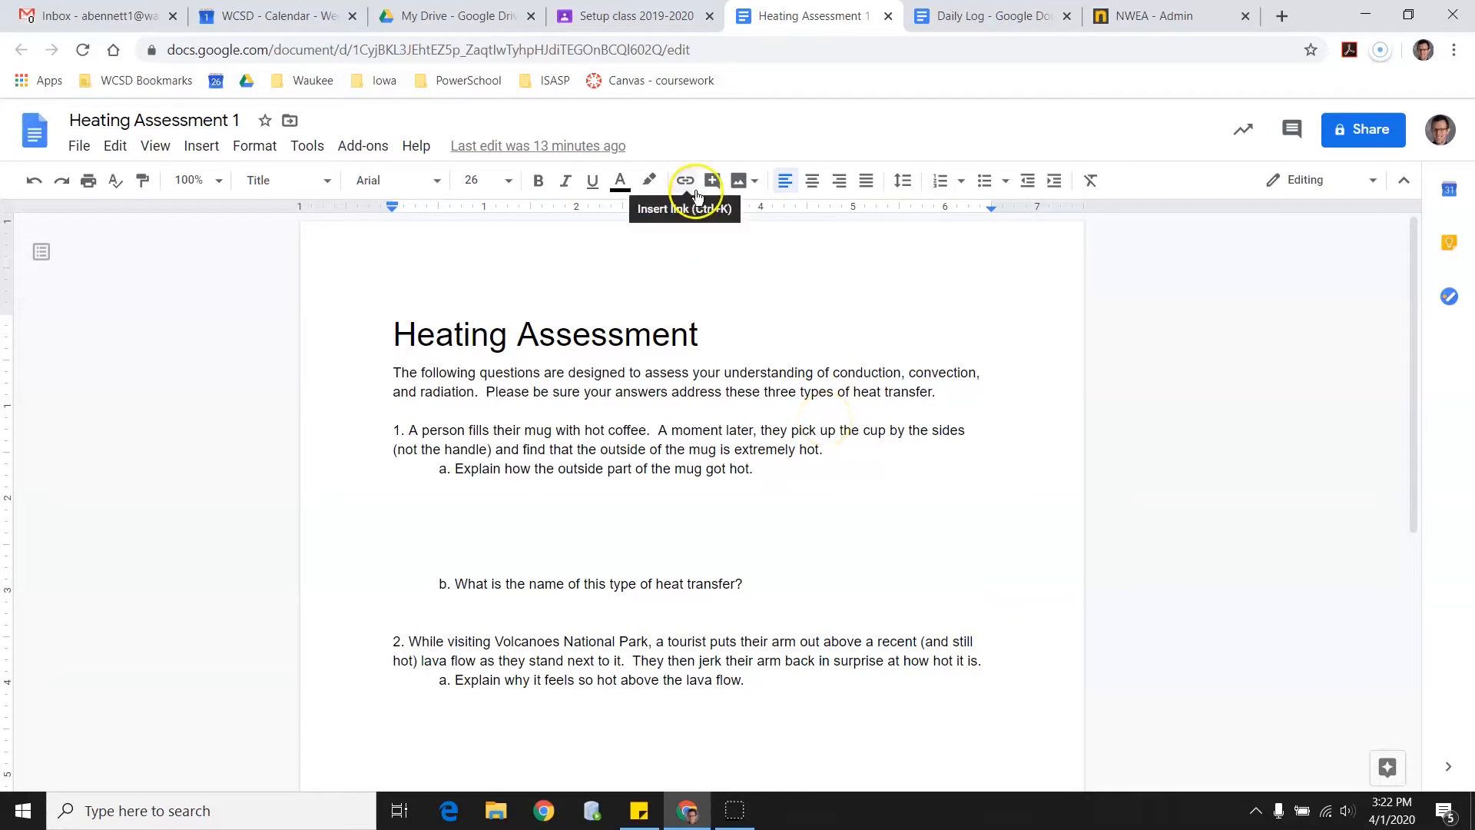
left_click(655, 31)
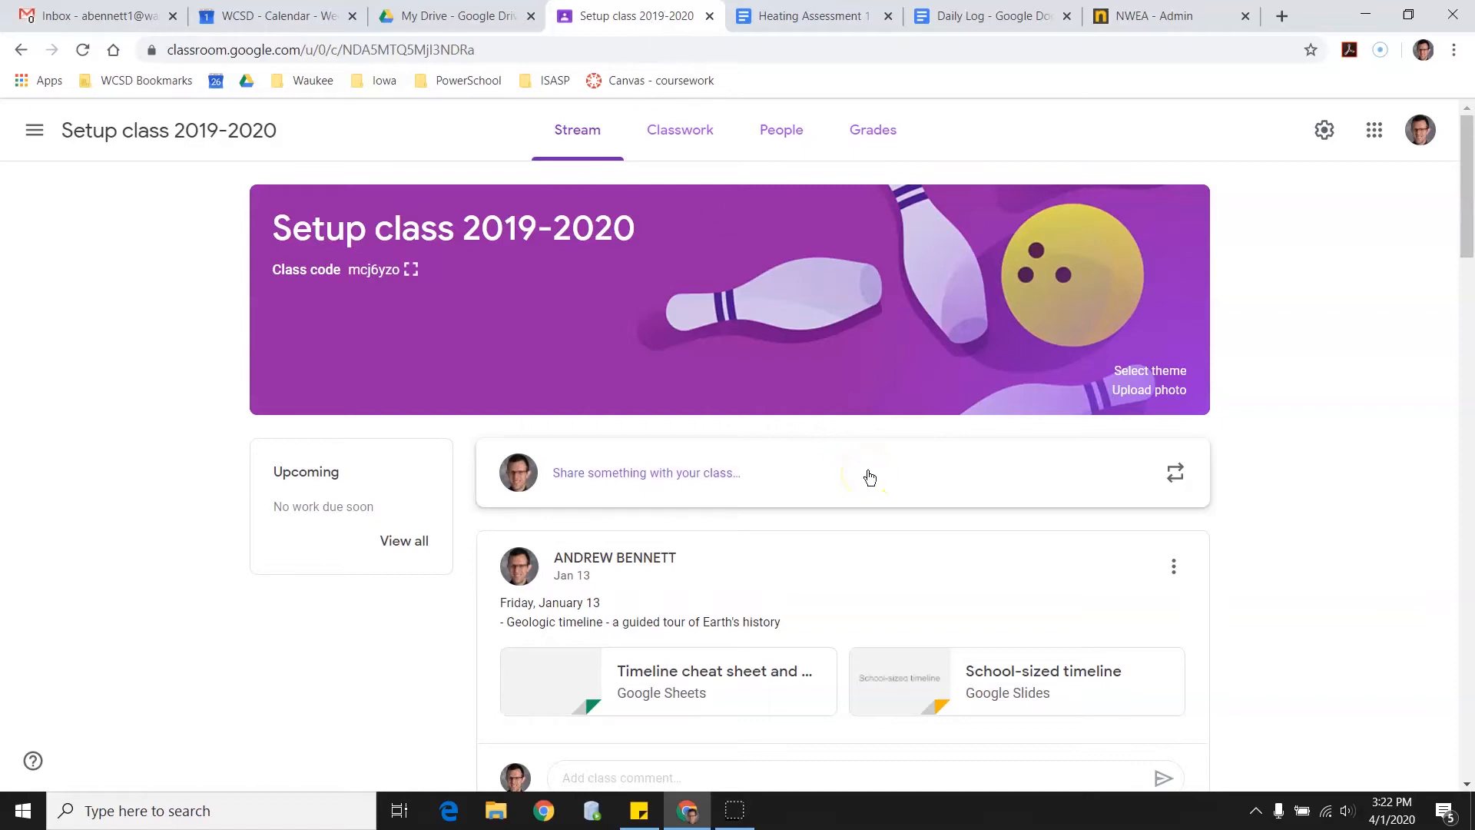
left_click(681, 135)
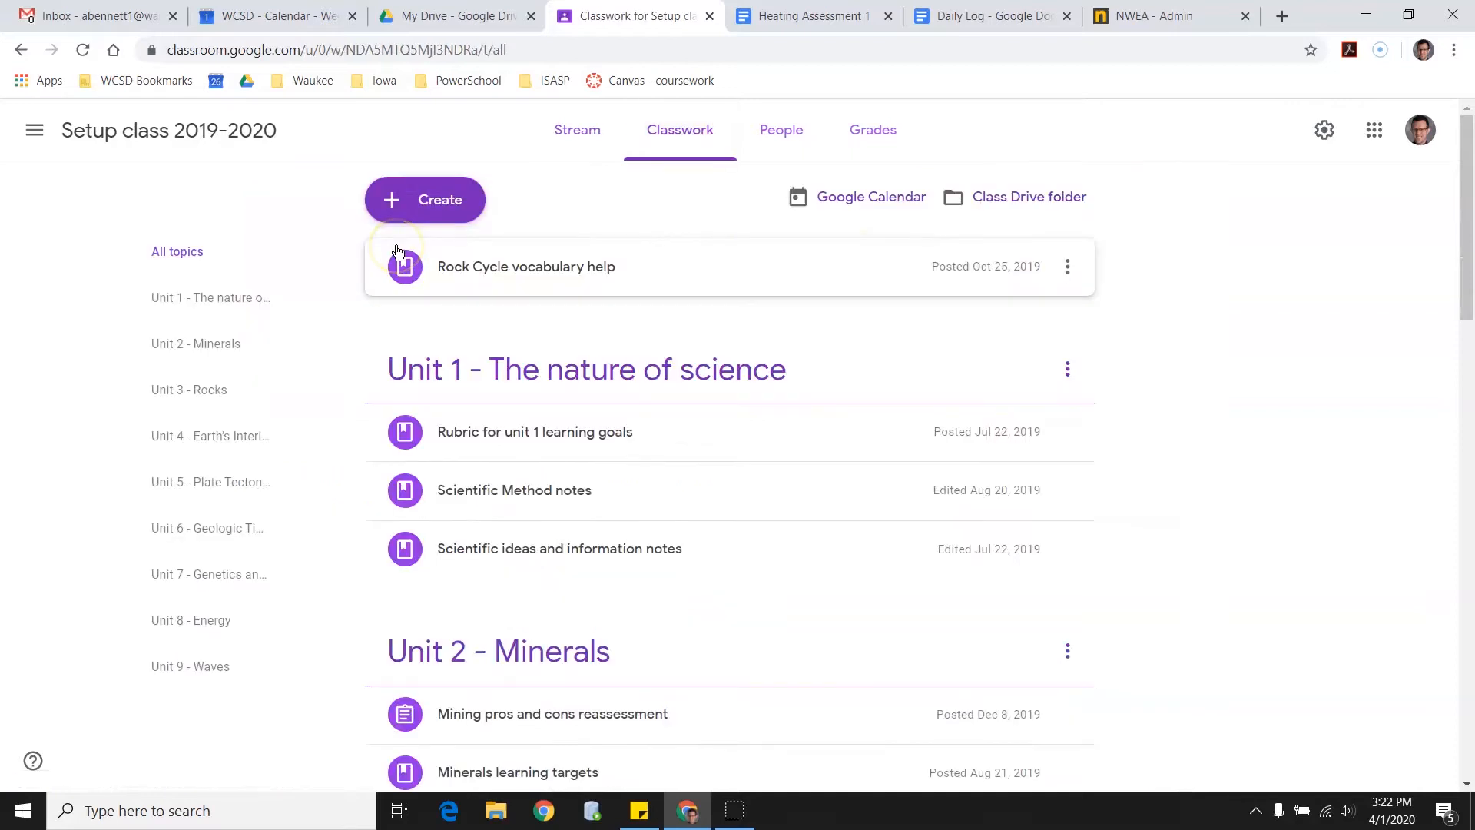
left_click(406, 204)
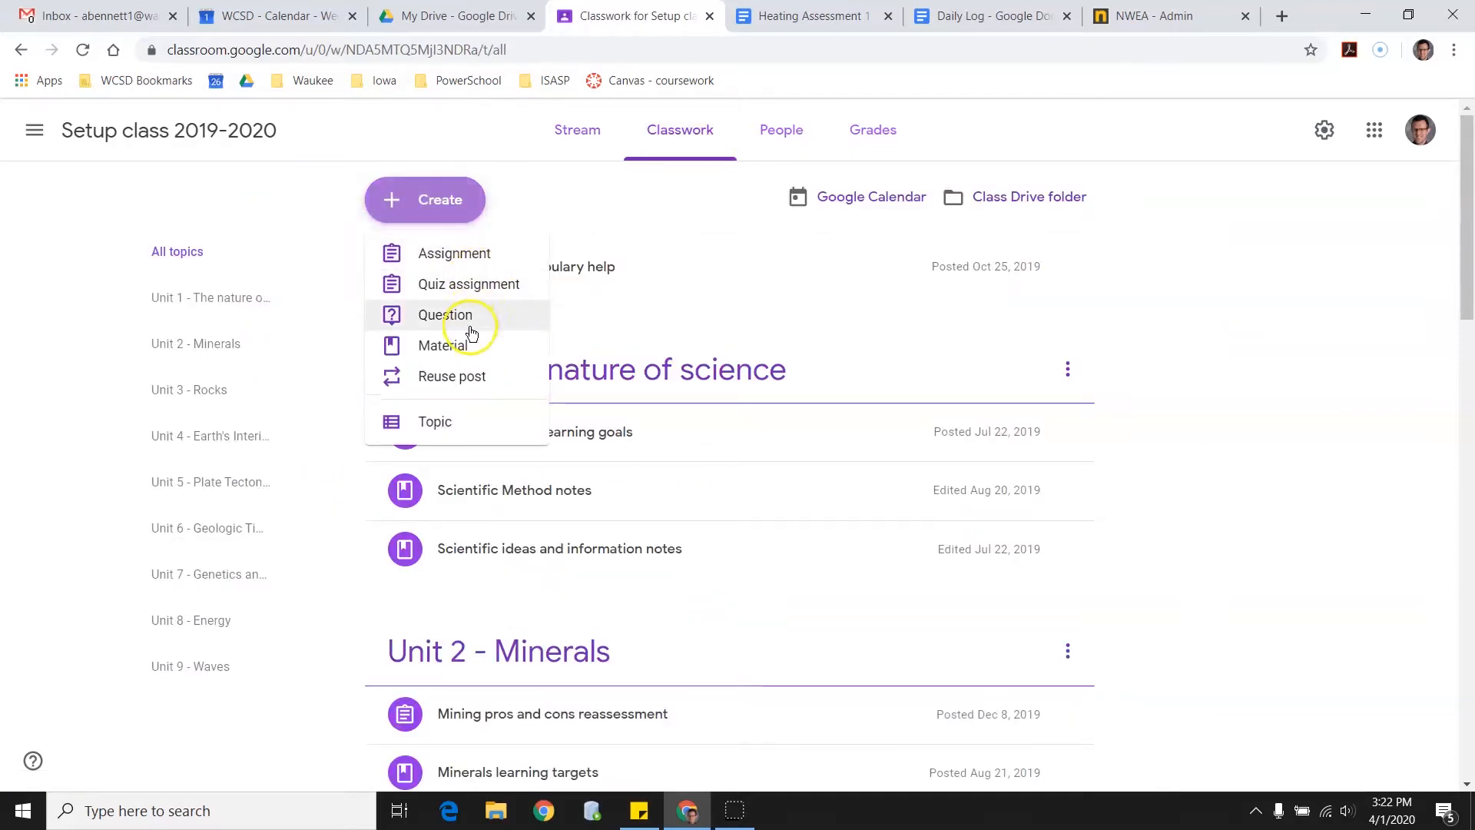
left_click(485, 259)
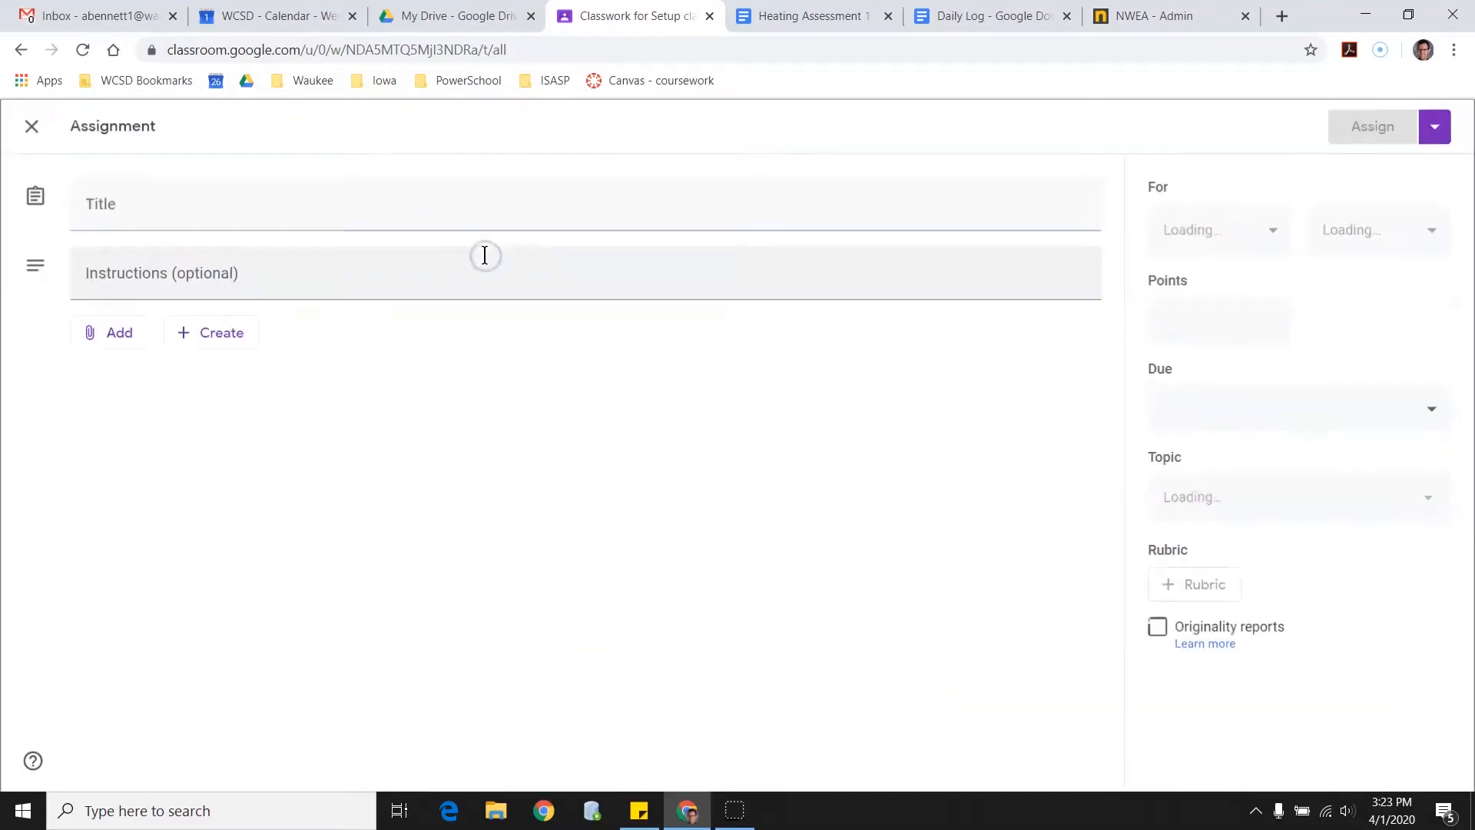
type("Heating Assessment 1")
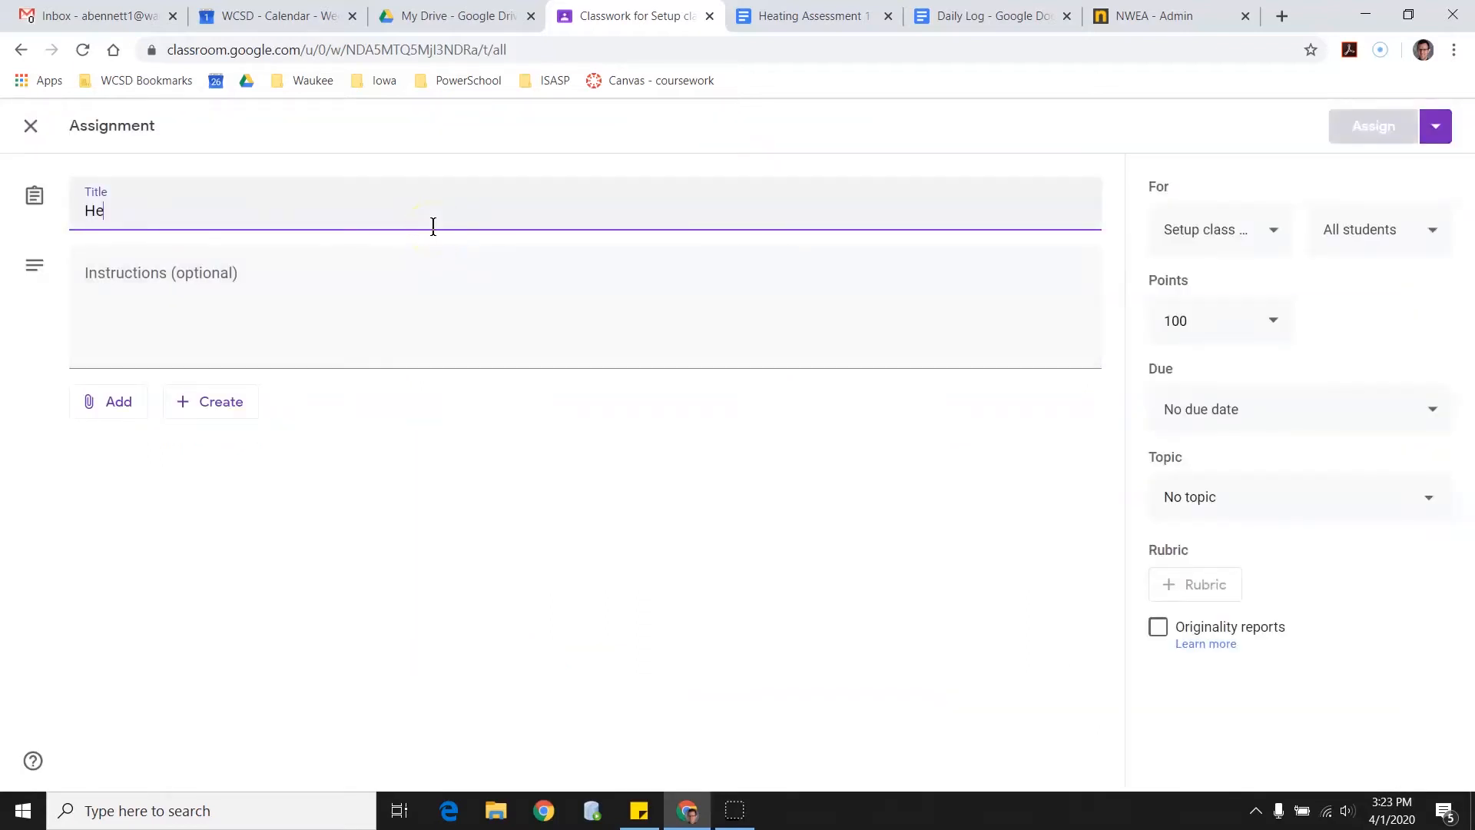
Add the instructions "Answer the questions on the attached document. Be sure to click "Turn in" when you are finished."
left_click(415, 276)
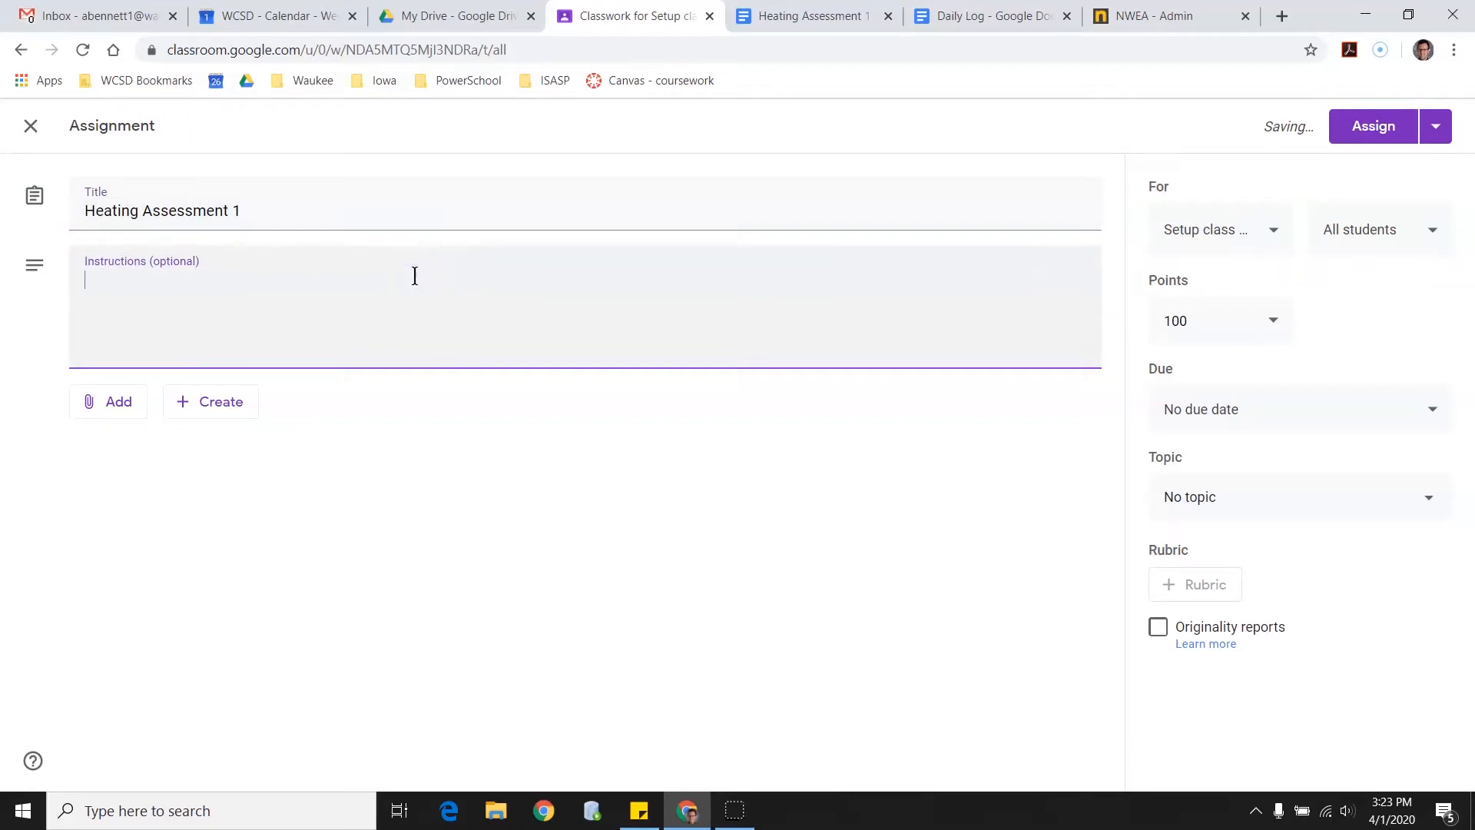
type("Answer the questions on the attached document.  Be sure to click \"submit\" when you are finished.")
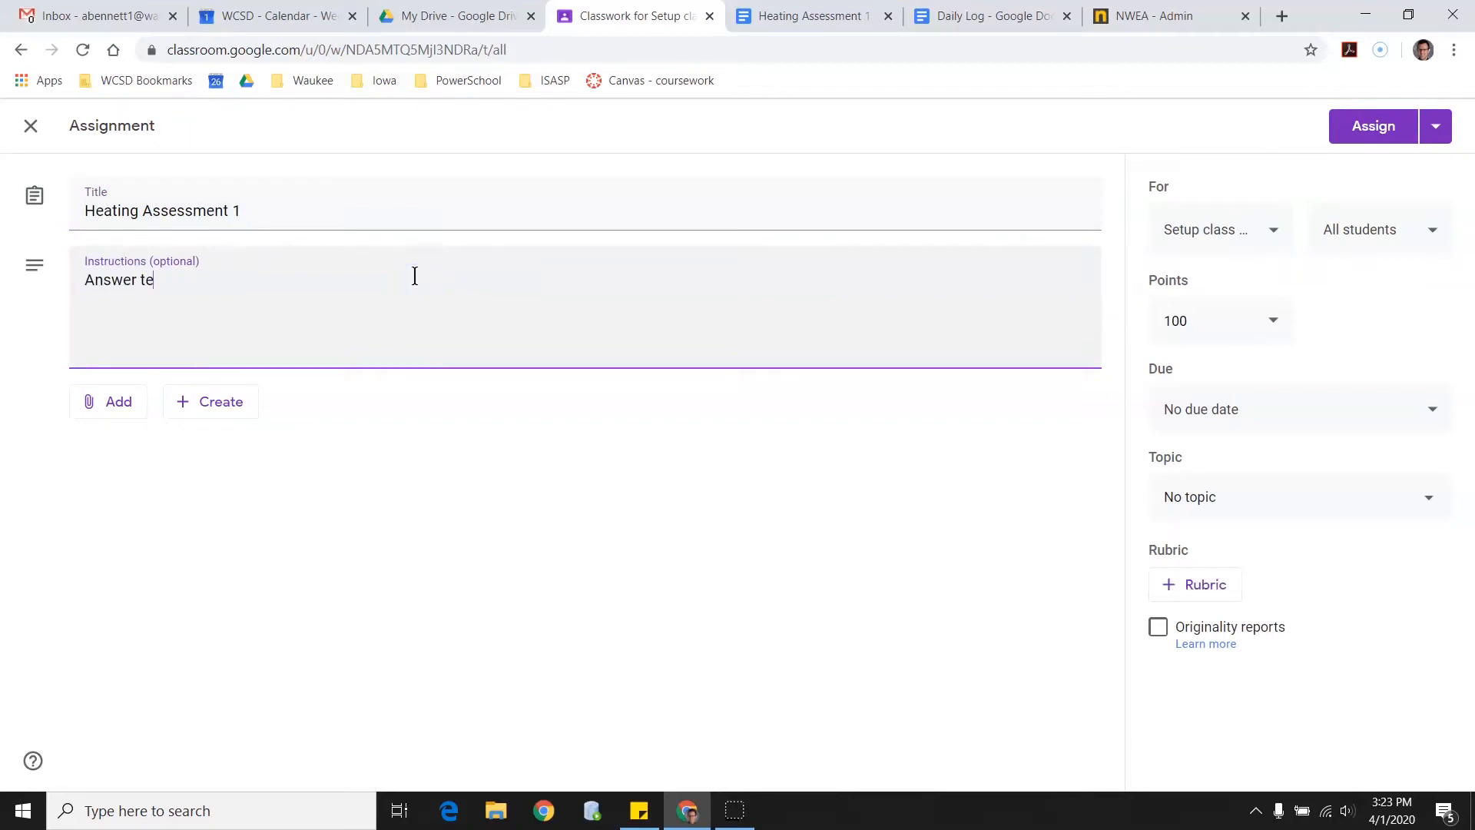
left_click(778, 432)
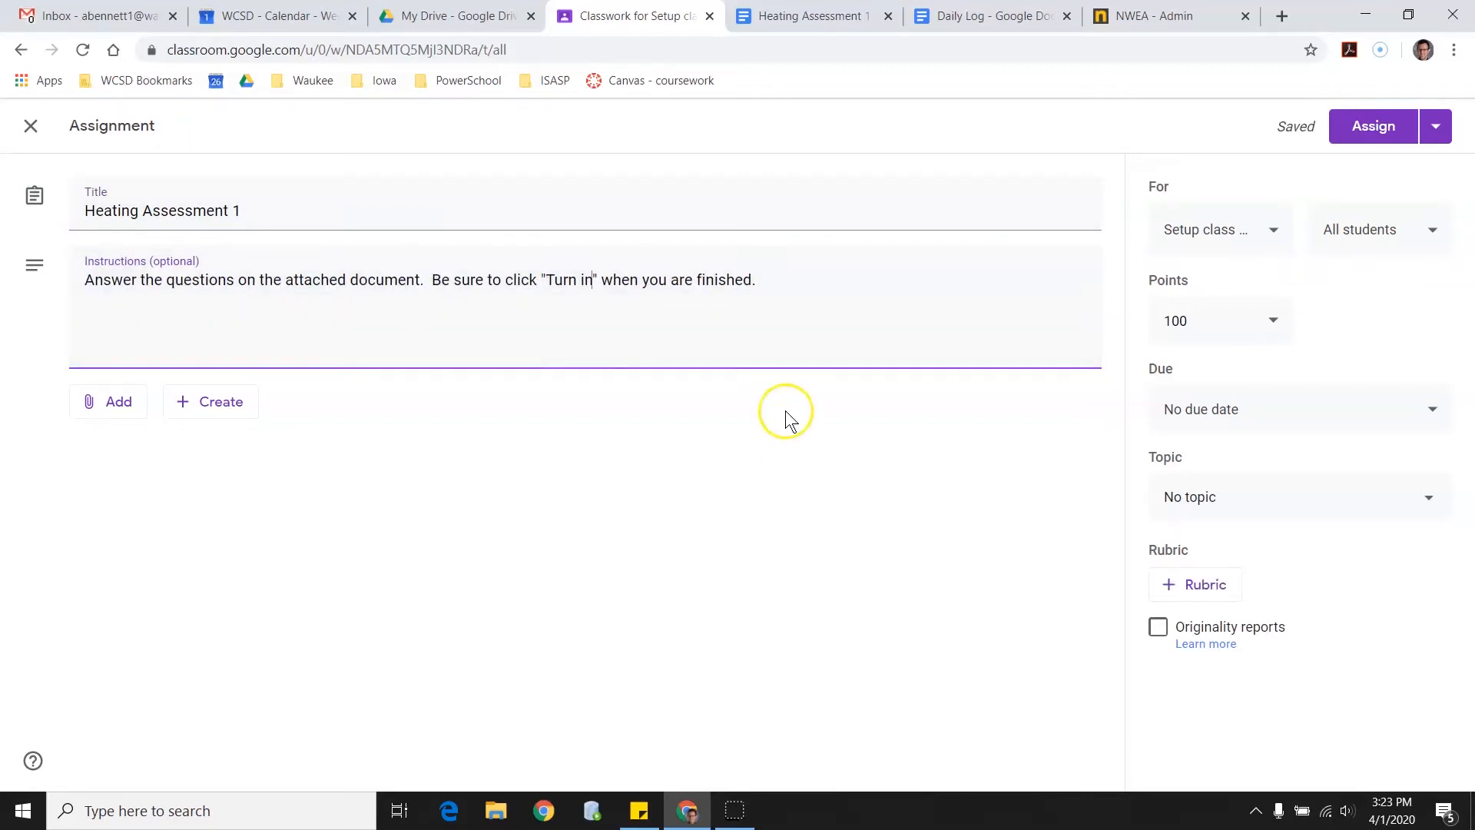
Attach the Heating Assessment 1 document from My Drive to the assignment
left_click(100, 401)
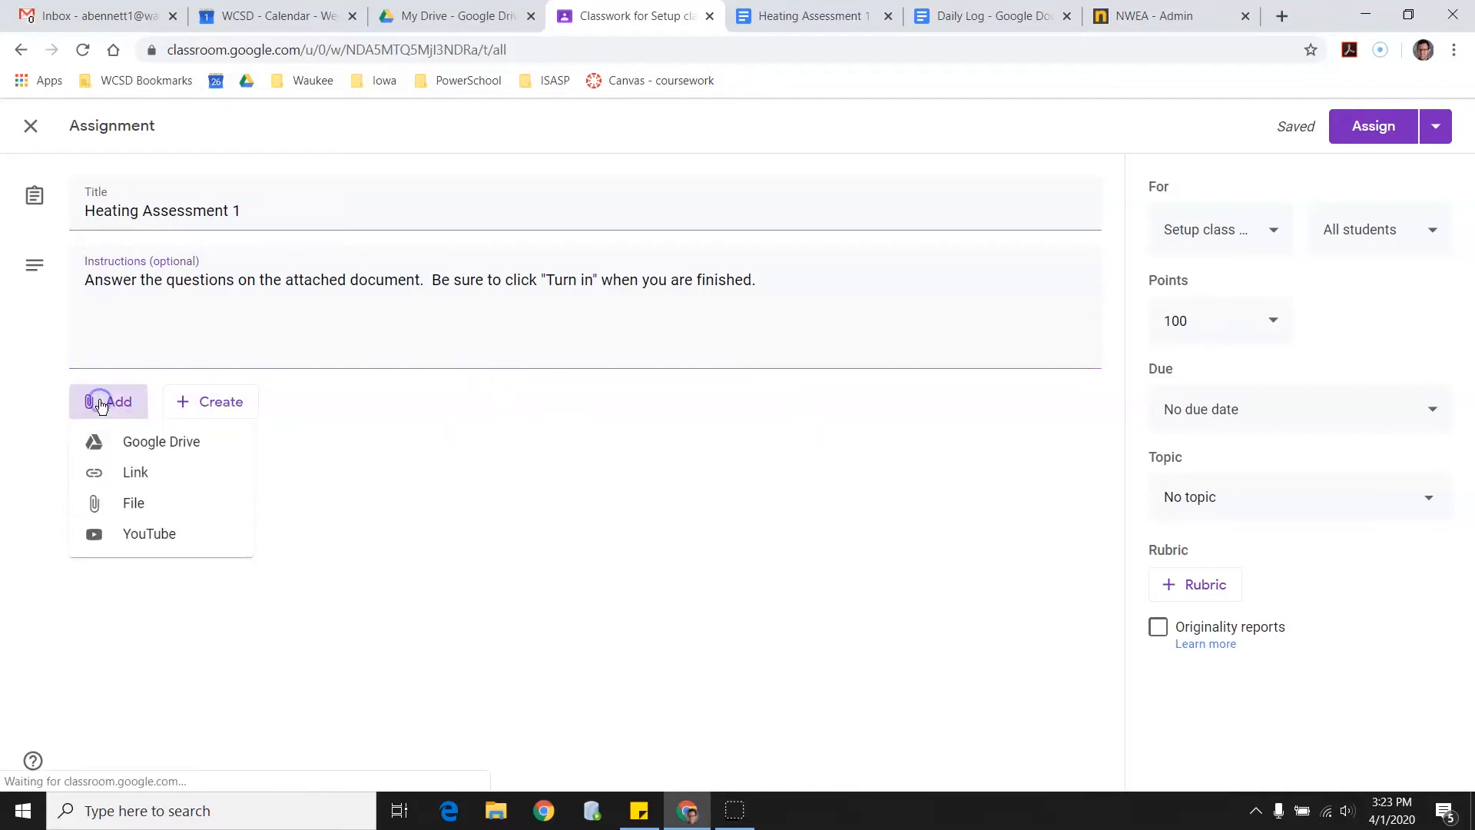
left_click(182, 443)
left_click(453, 230)
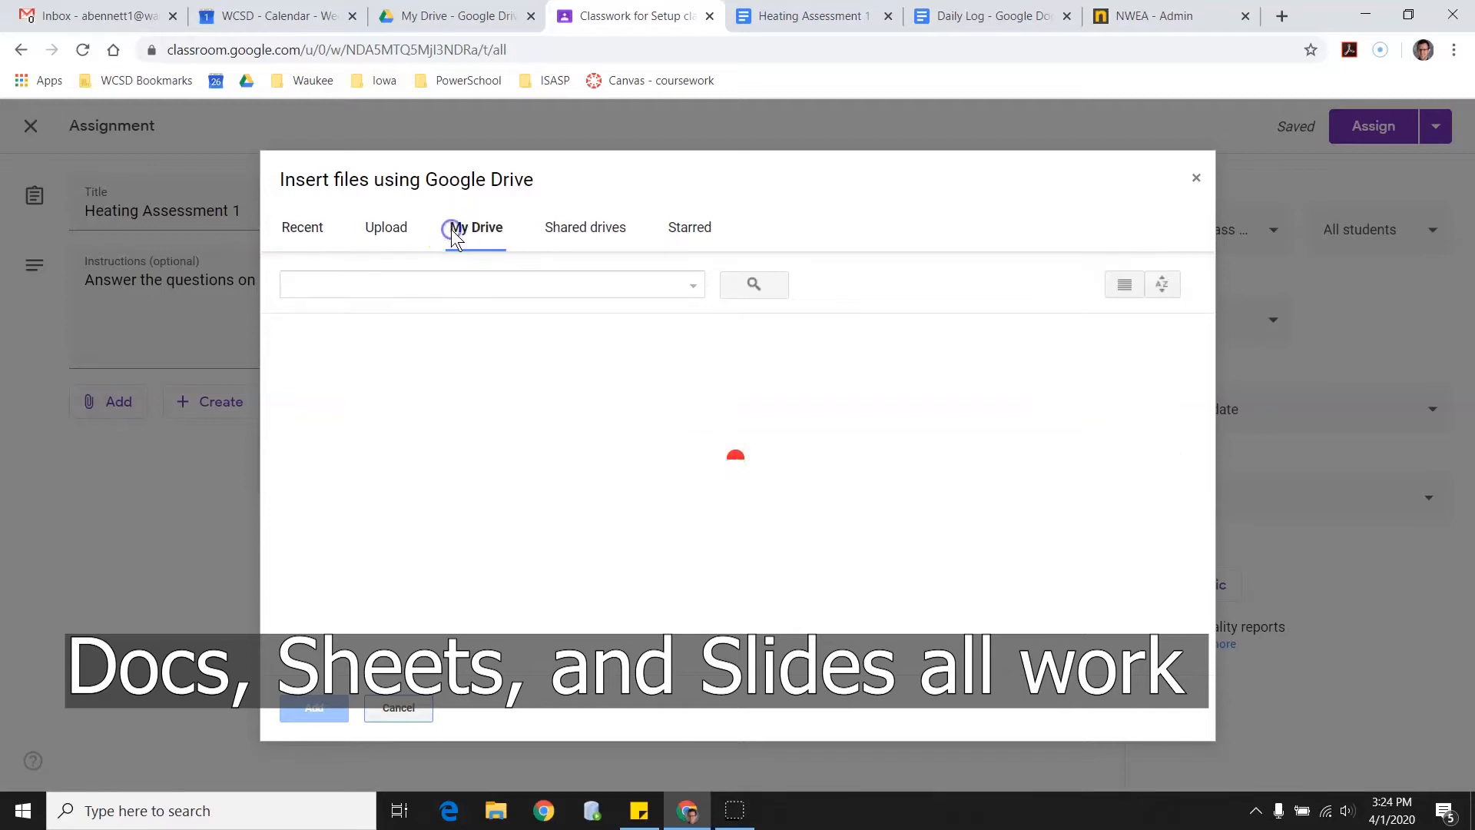
left_click(369, 603)
left_click(315, 708)
Set the attached document's student access to "Make a copy for each student"
left_click(1019, 484)
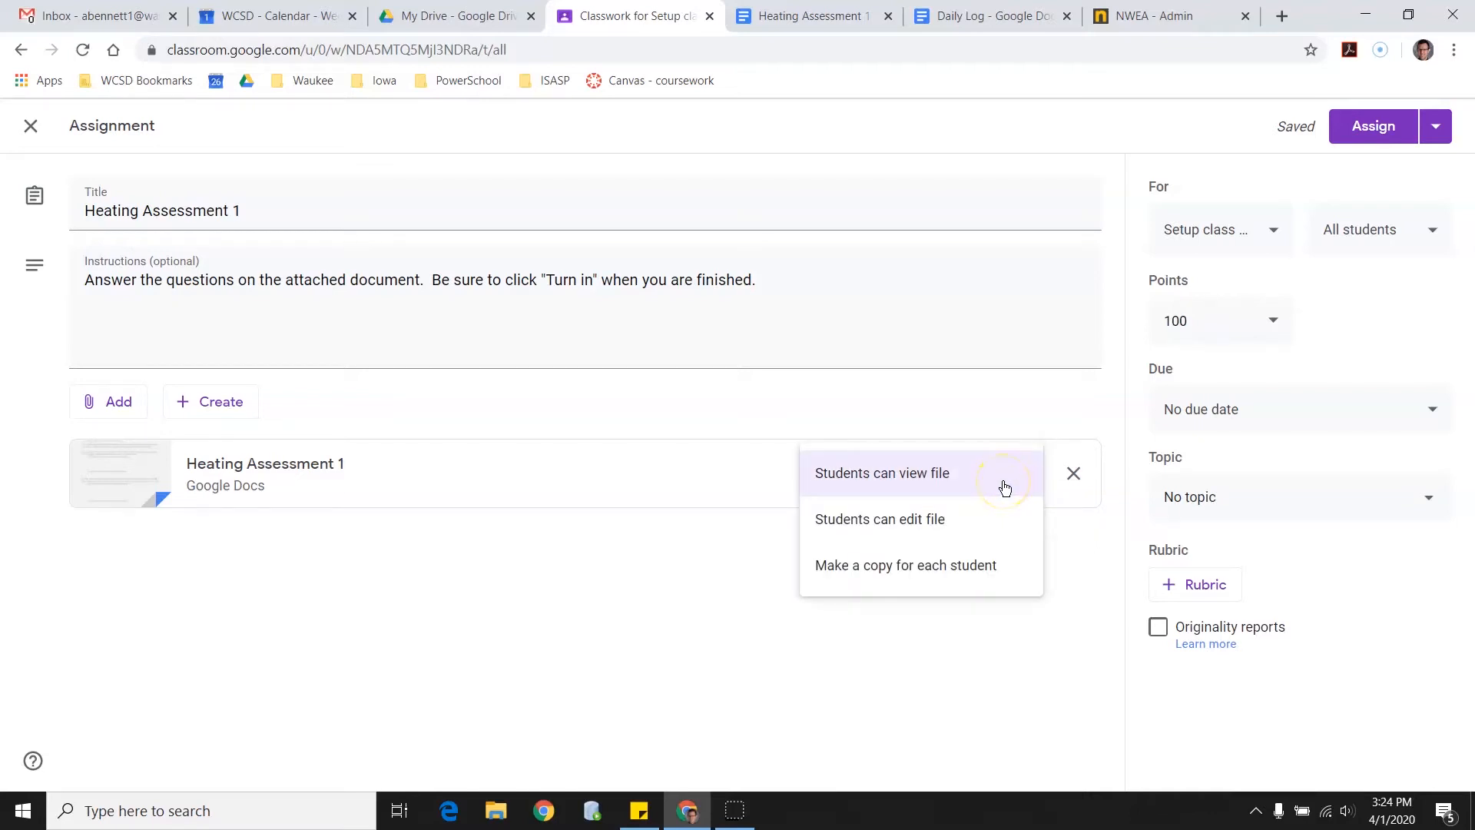
left_click(987, 583)
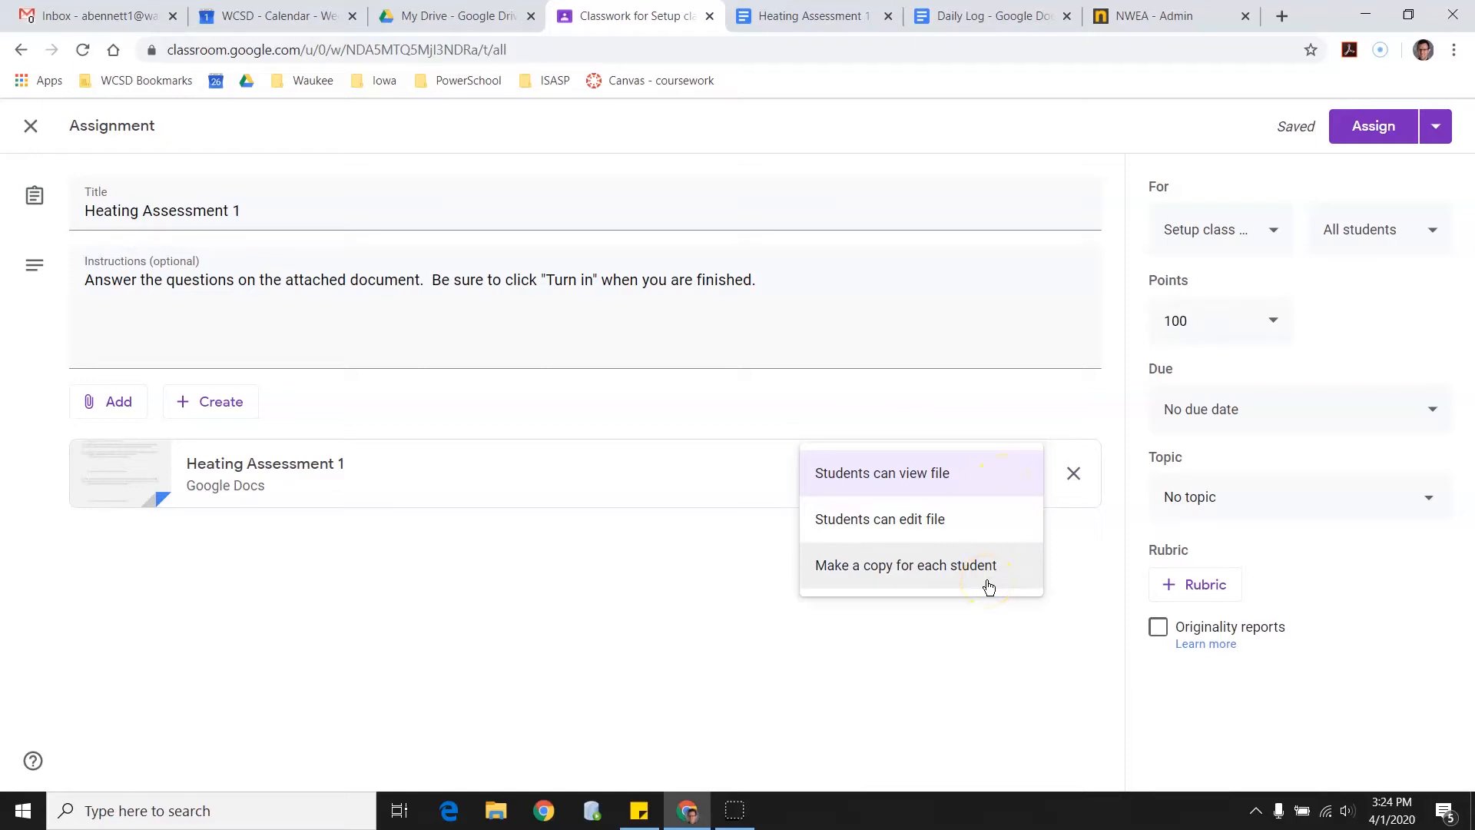
left_click(989, 586)
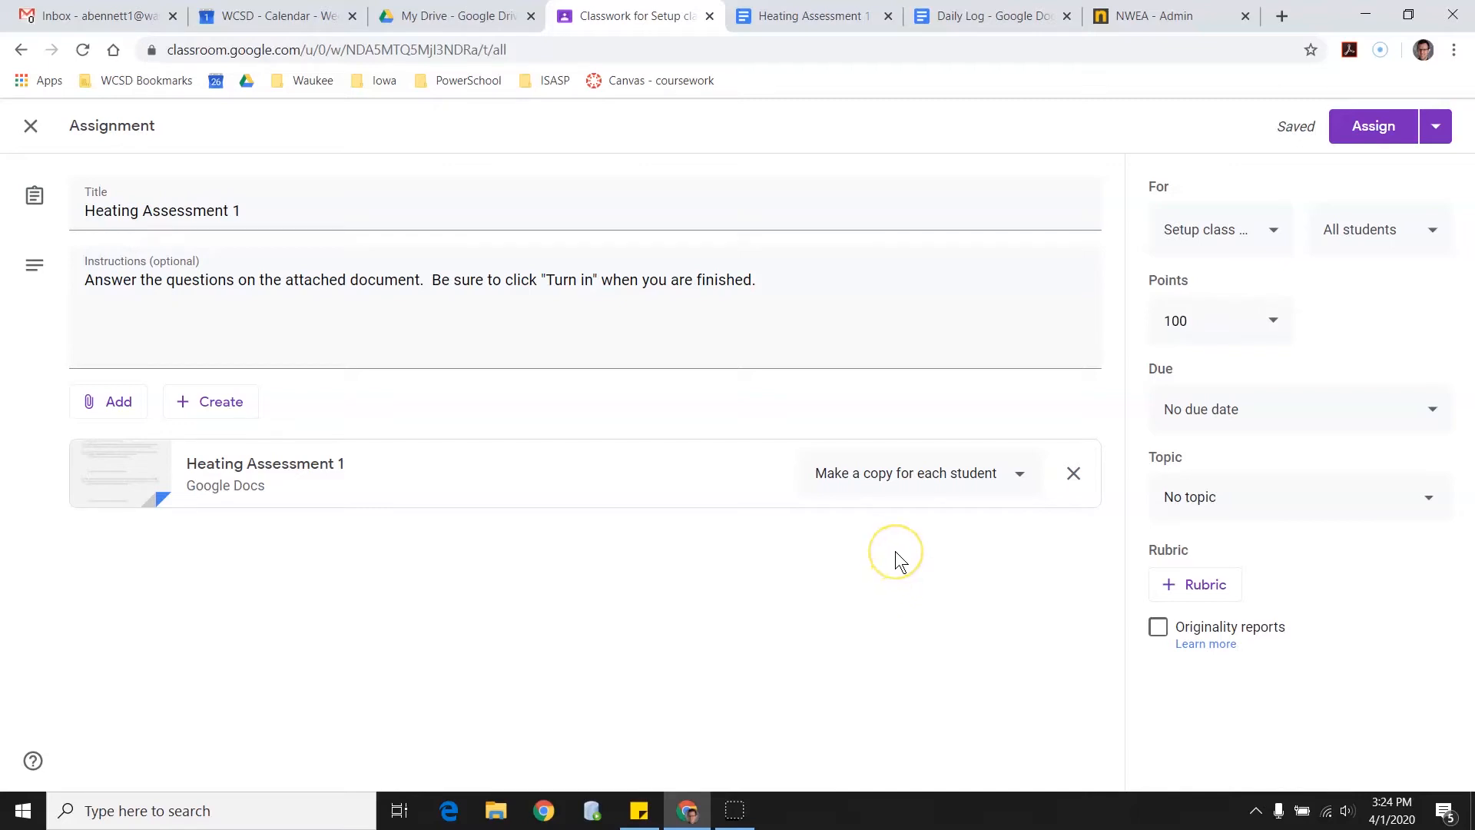
Examine the assignment's class, student, due date, topic and originality report options
left_click(1242, 228)
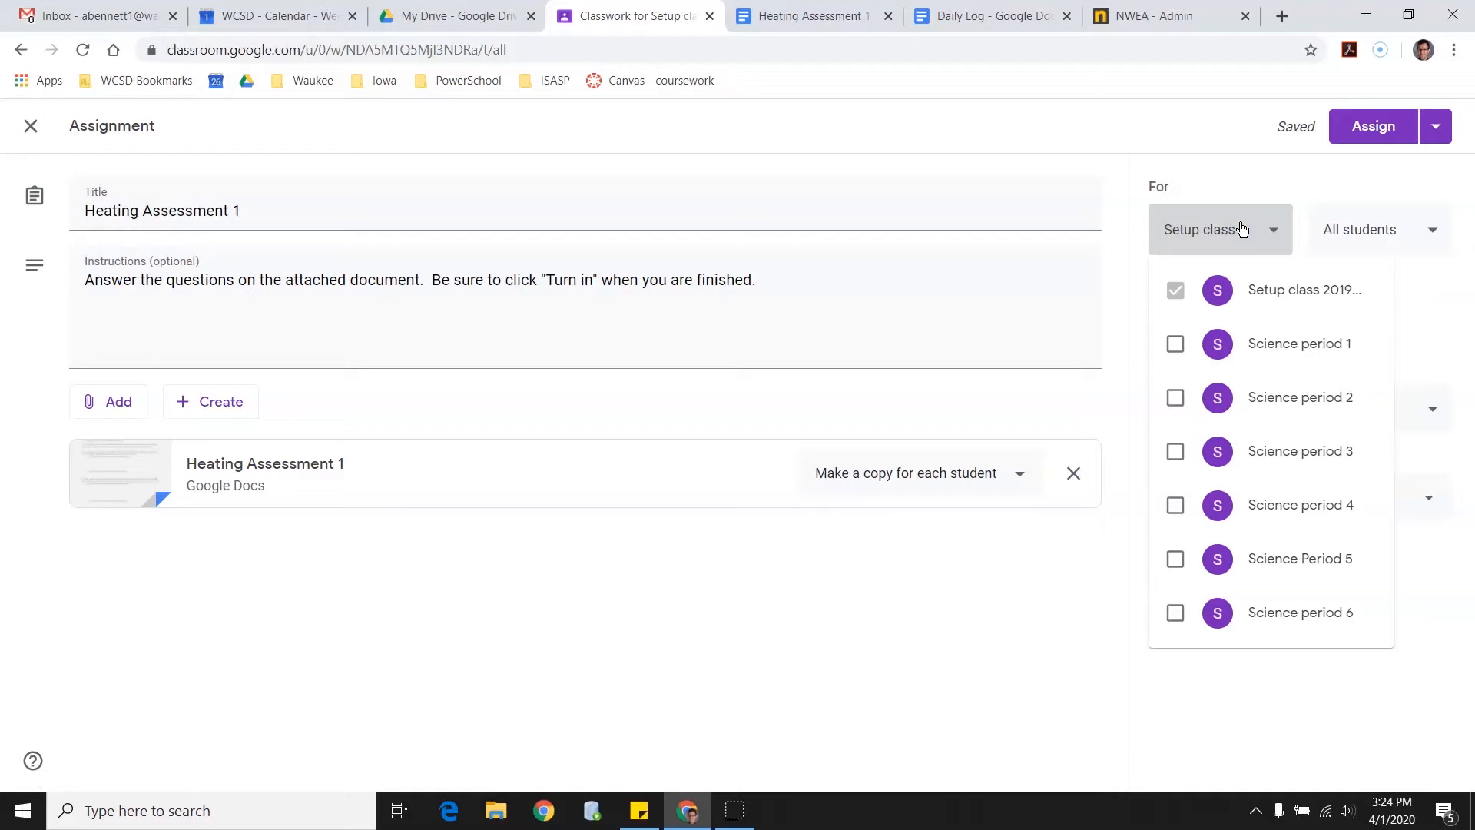
left_click(1243, 228)
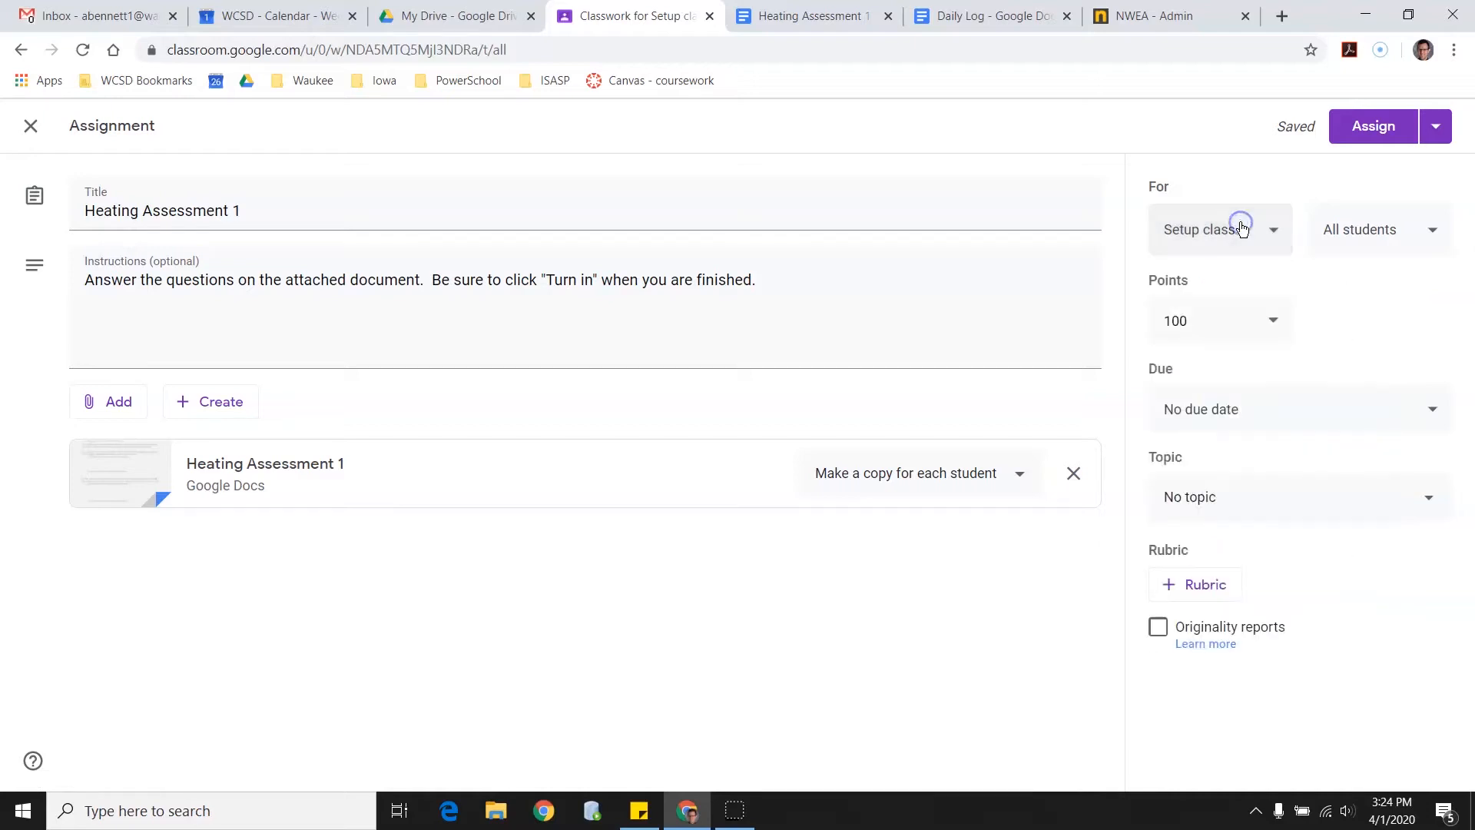
left_click(1425, 231)
left_click(1425, 230)
left_click(1426, 230)
left_click(1376, 402)
left_click(1380, 295)
left_click(1356, 497)
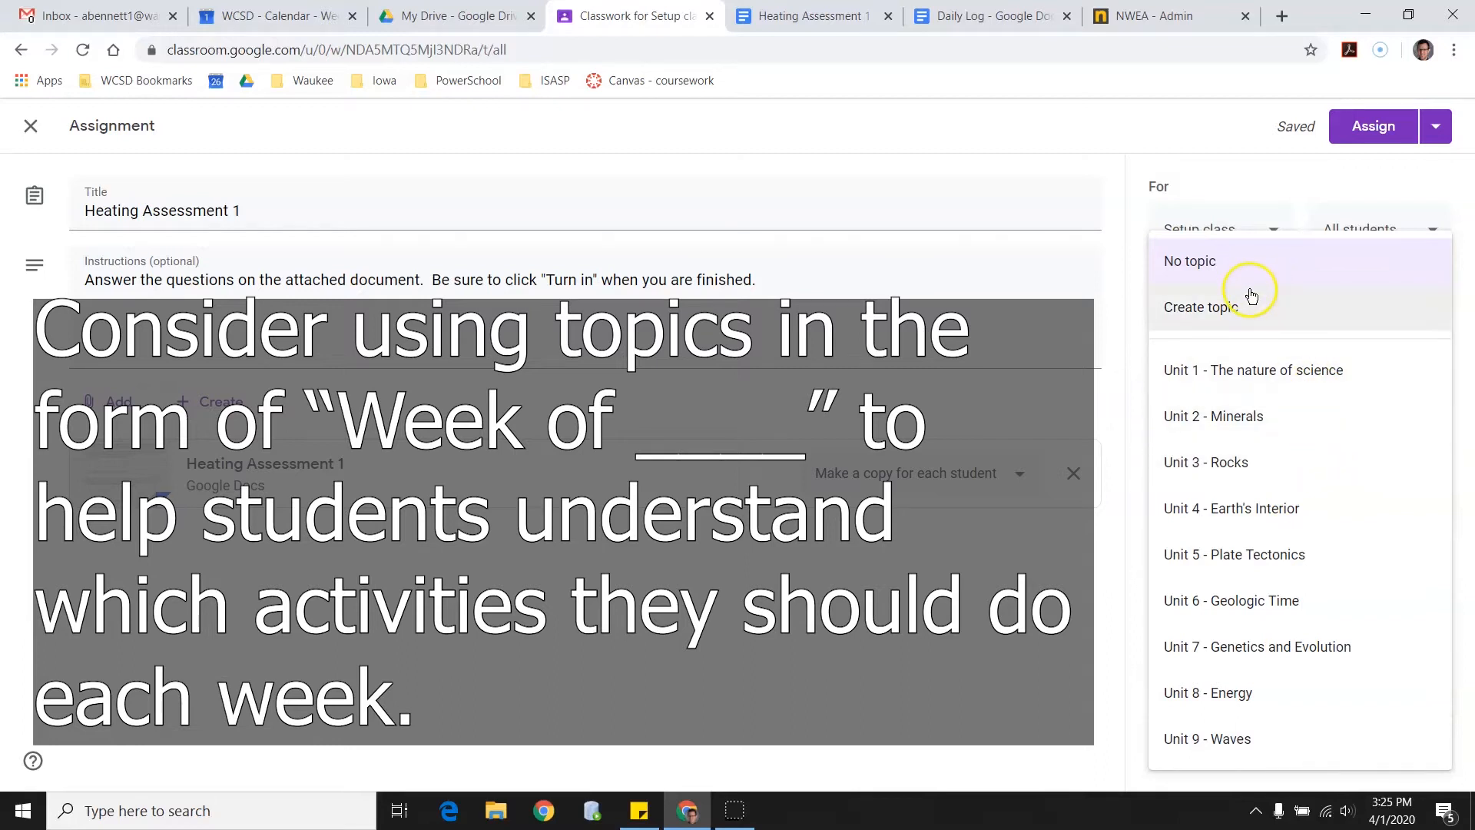
left_click(1271, 182)
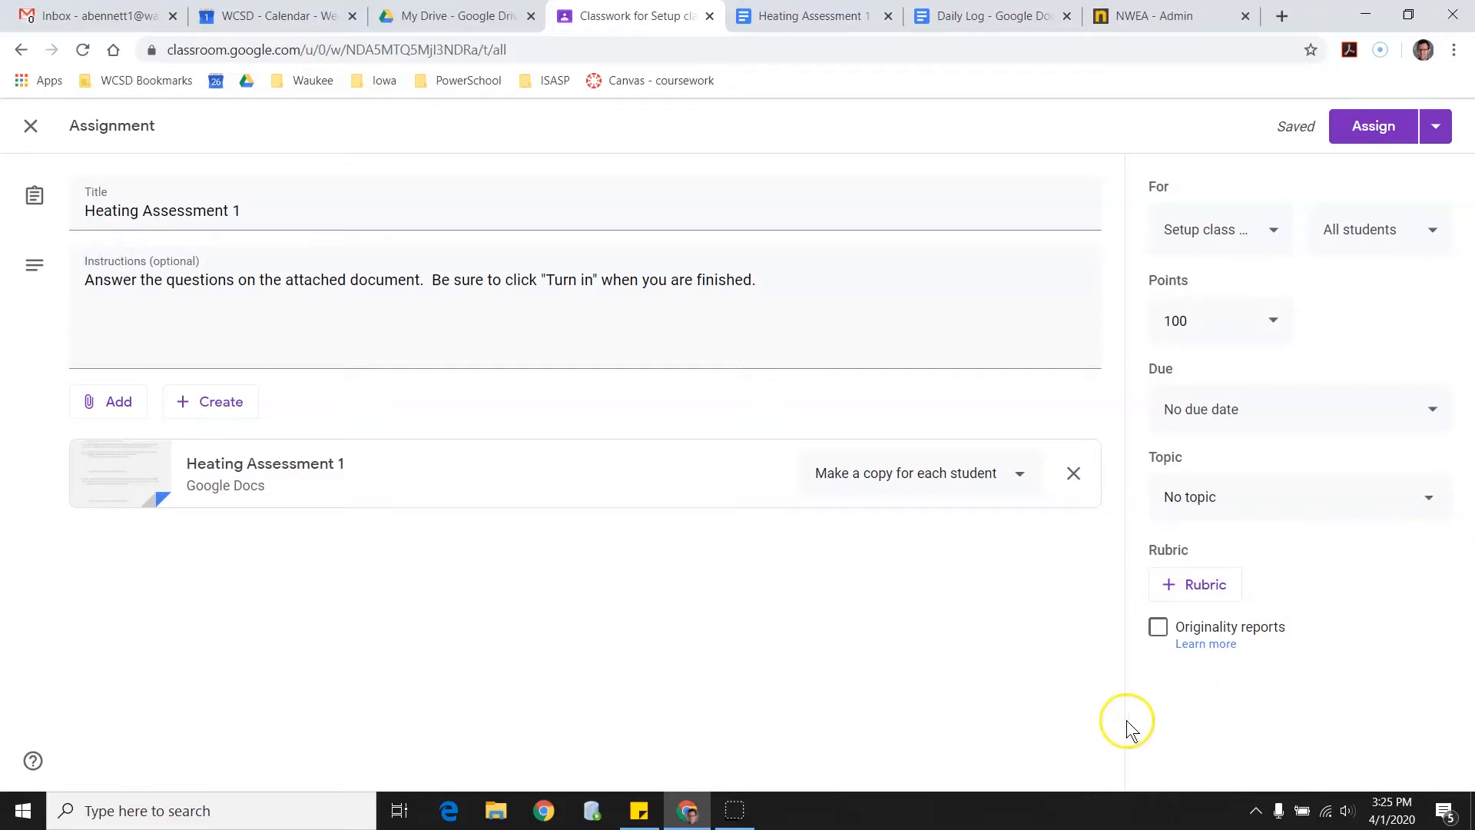
left_click(1159, 628)
Assign Heating Assessment 1 to the class
left_click(1381, 128)
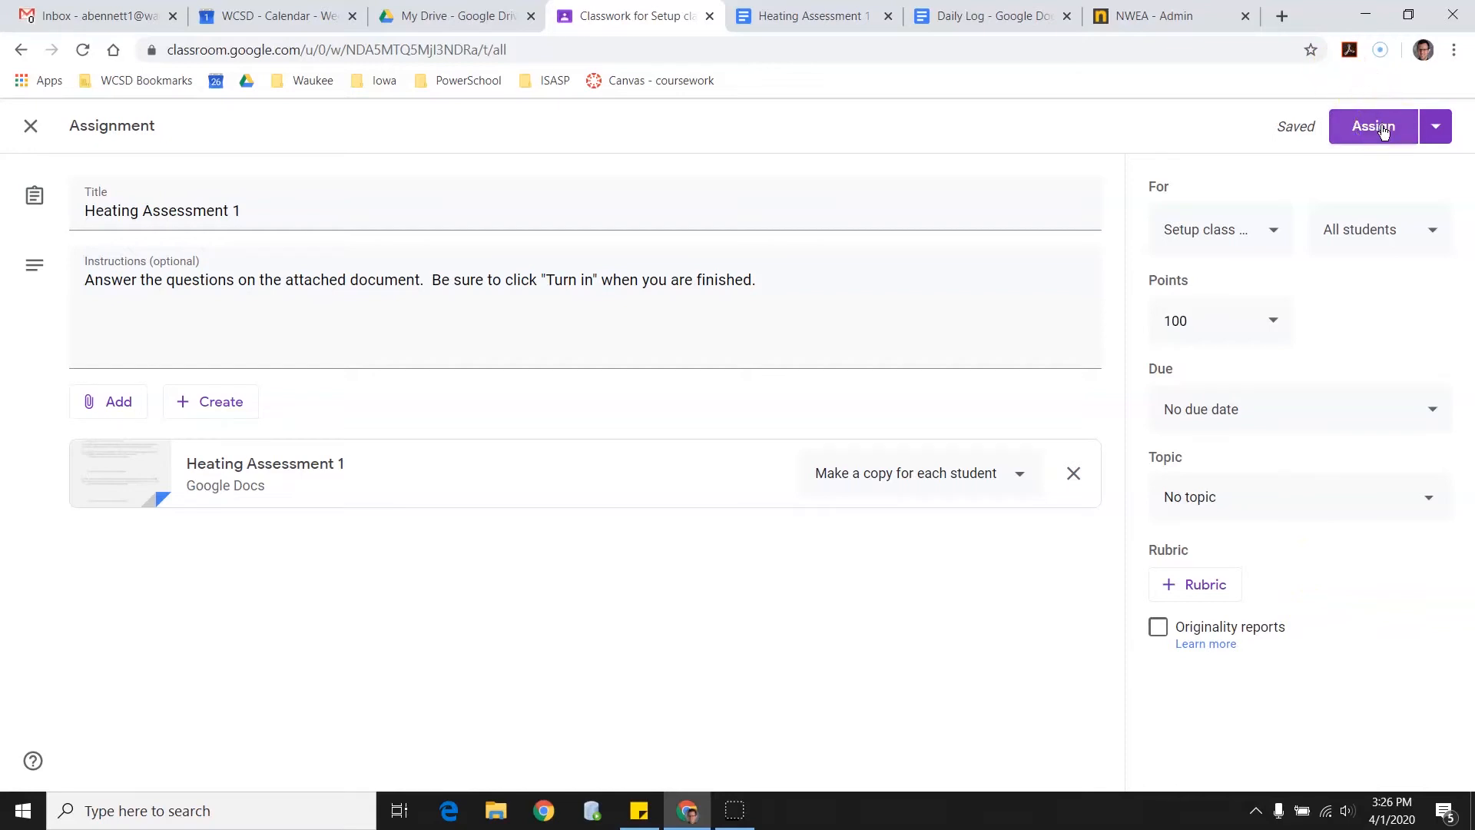
left_click(1435, 126)
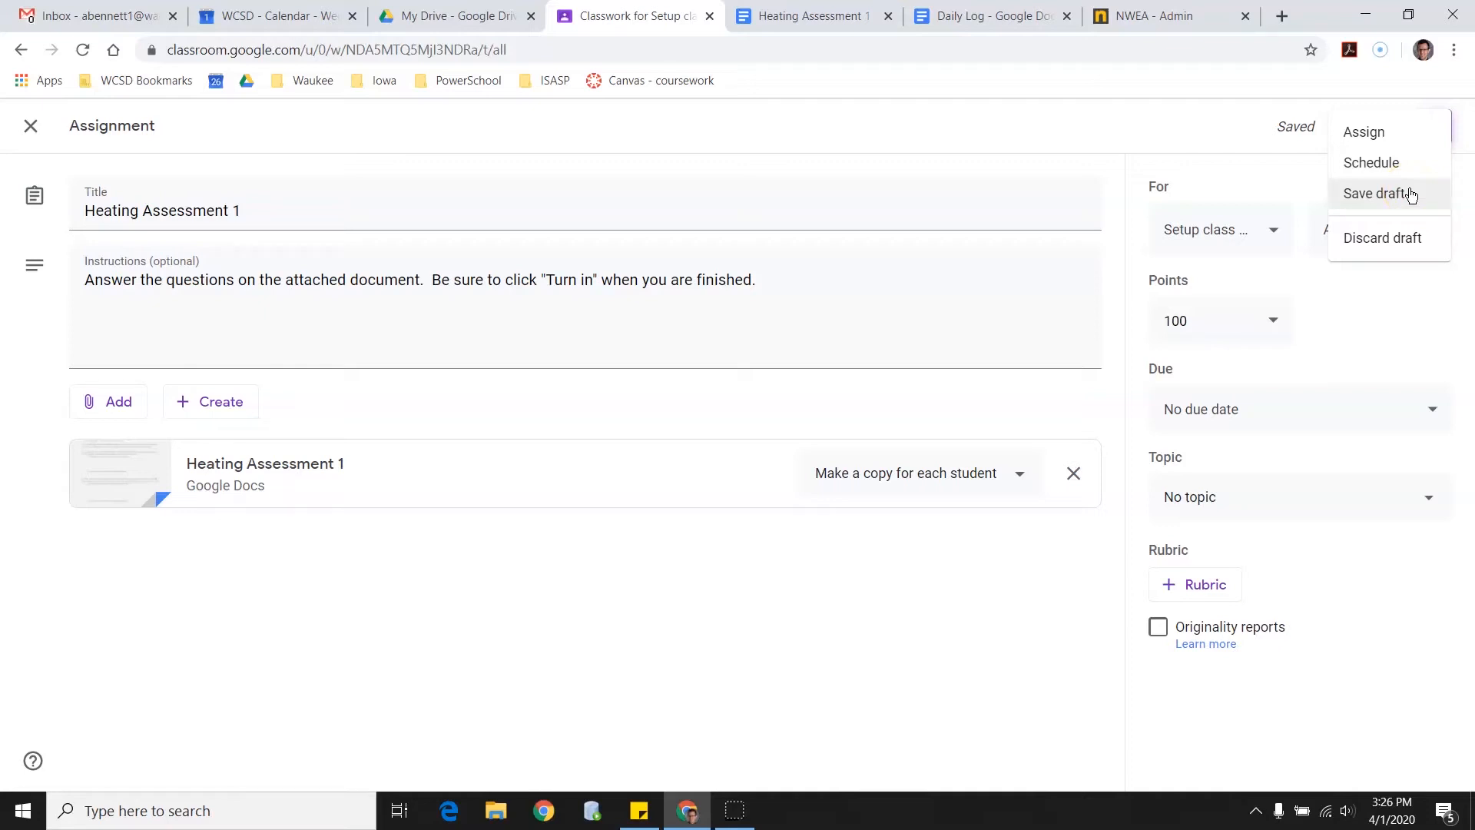
left_click(1394, 142)
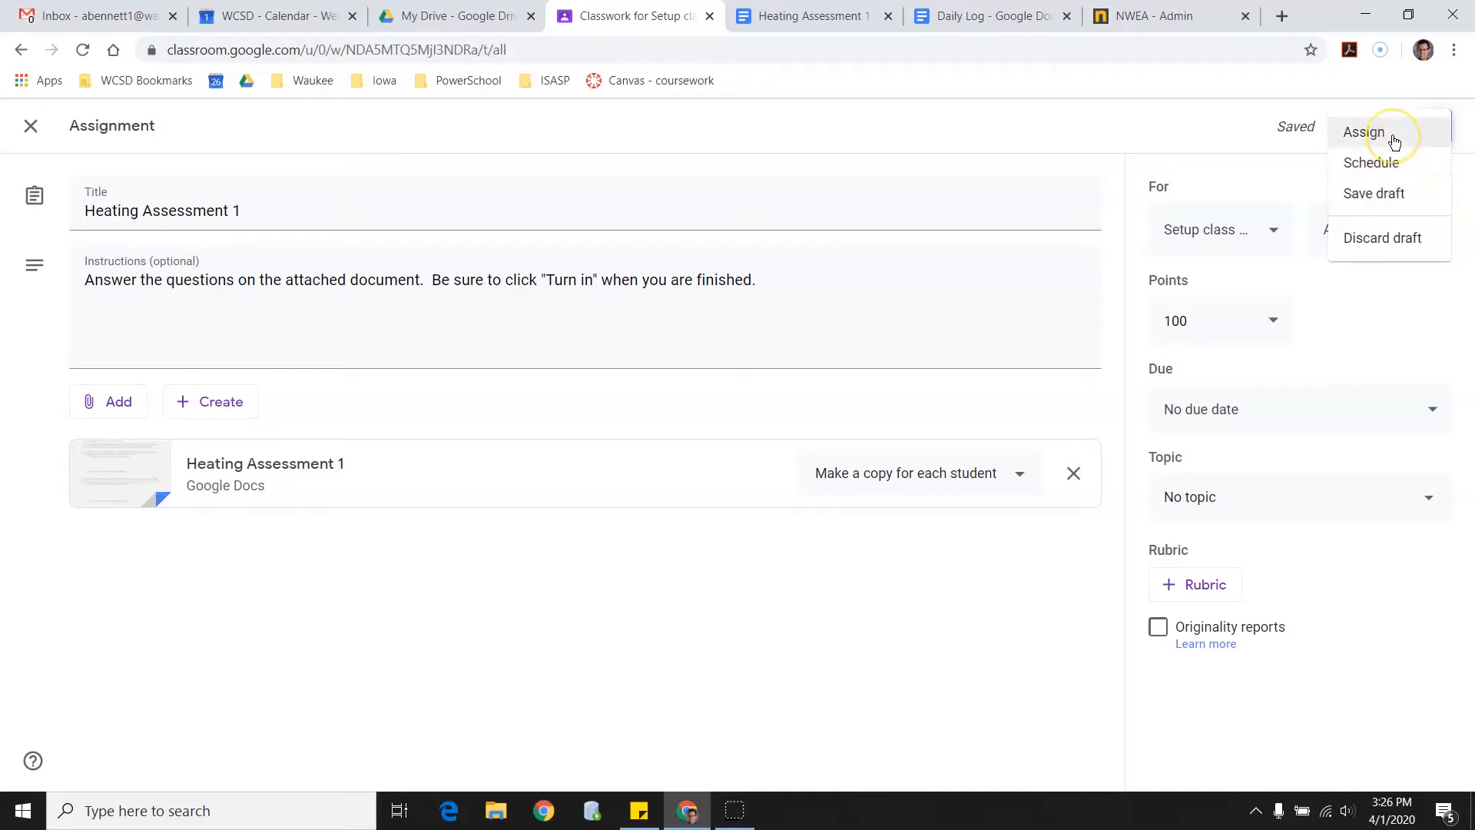
Check the posted assignment in the class stream, then expand it in the classwork list and view its turned-in work
left_click(501, 265)
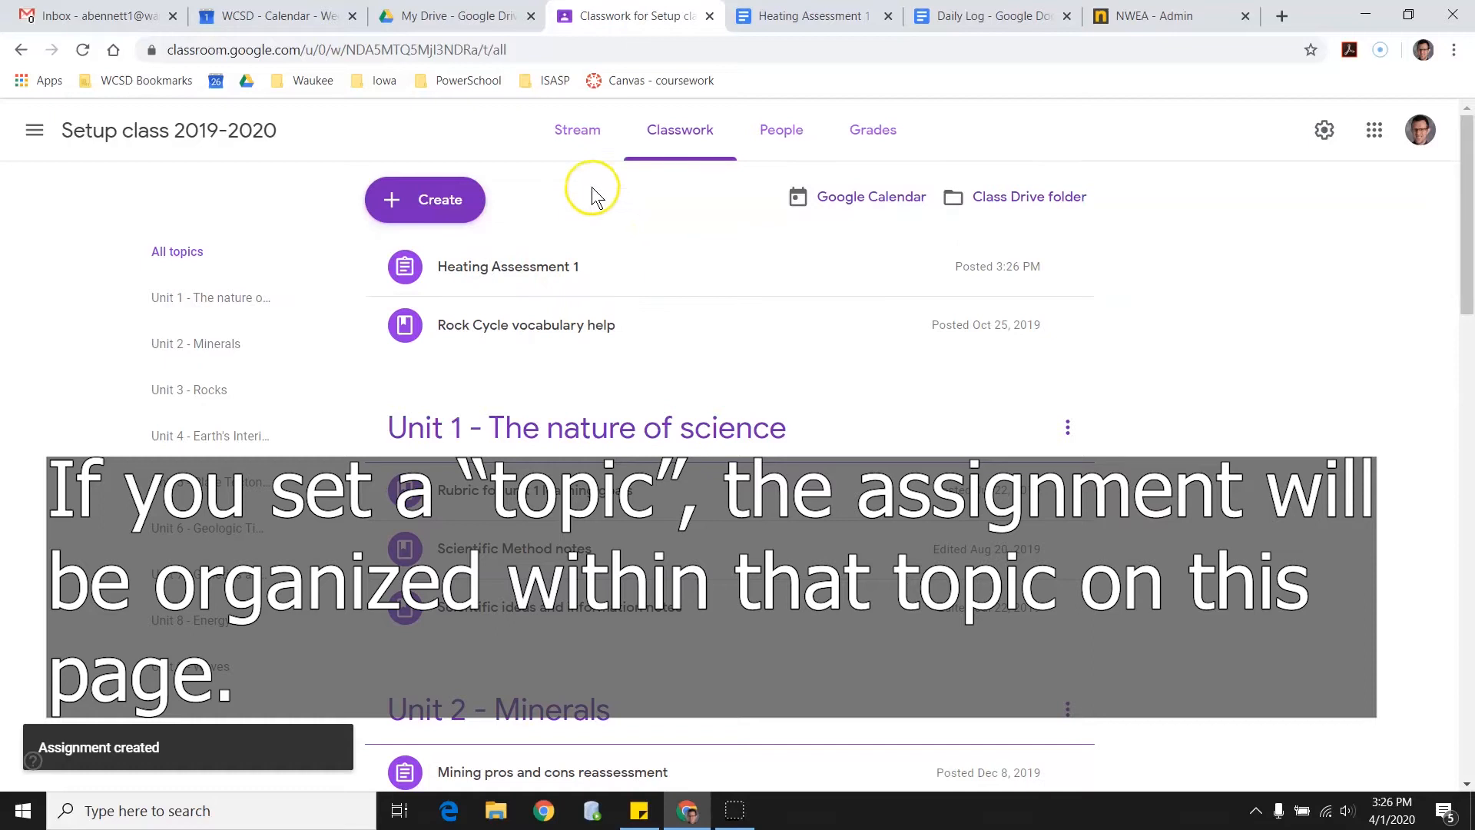
left_click(578, 138)
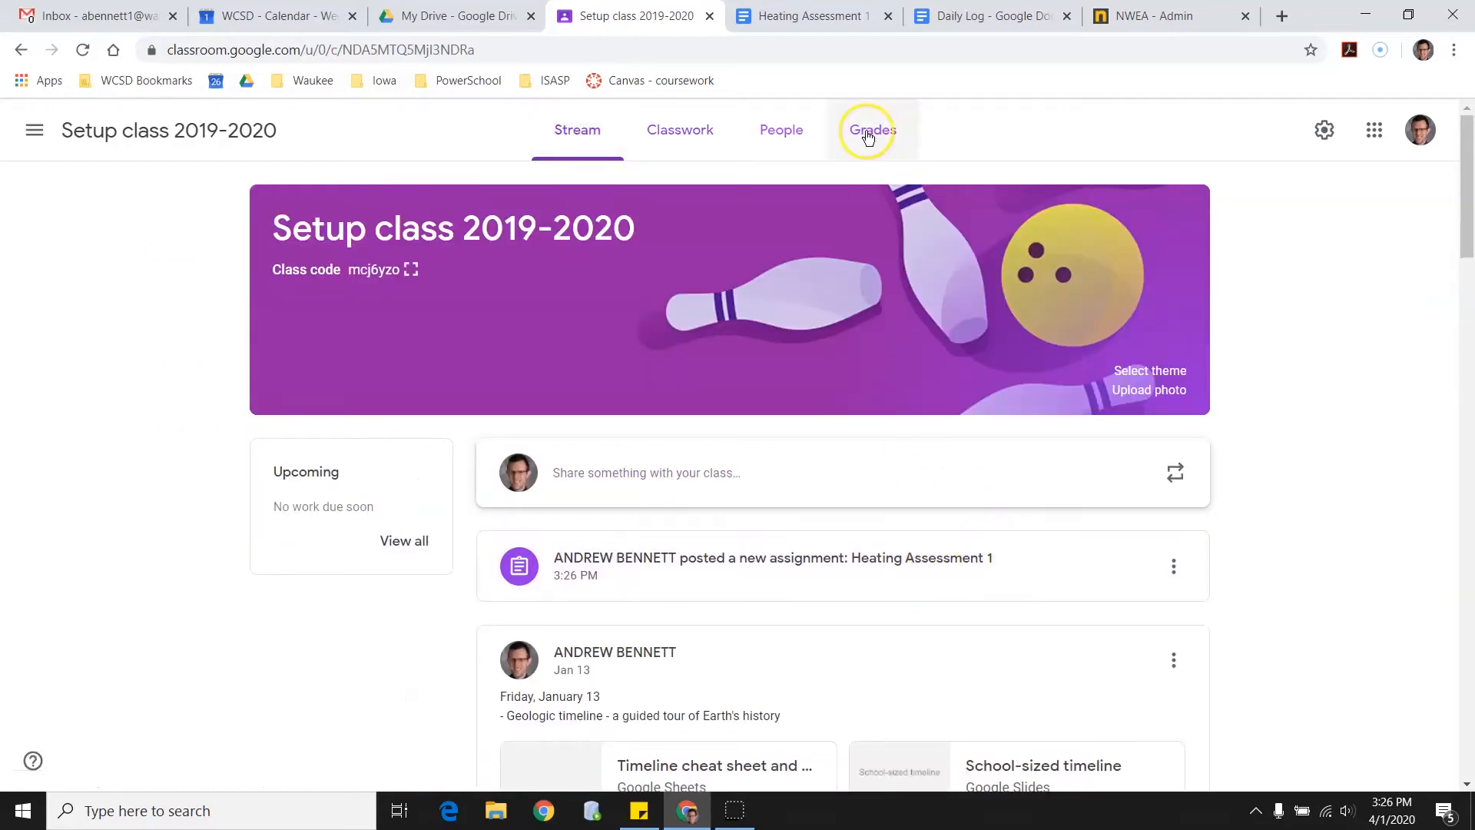
left_click(695, 127)
left_click(529, 261)
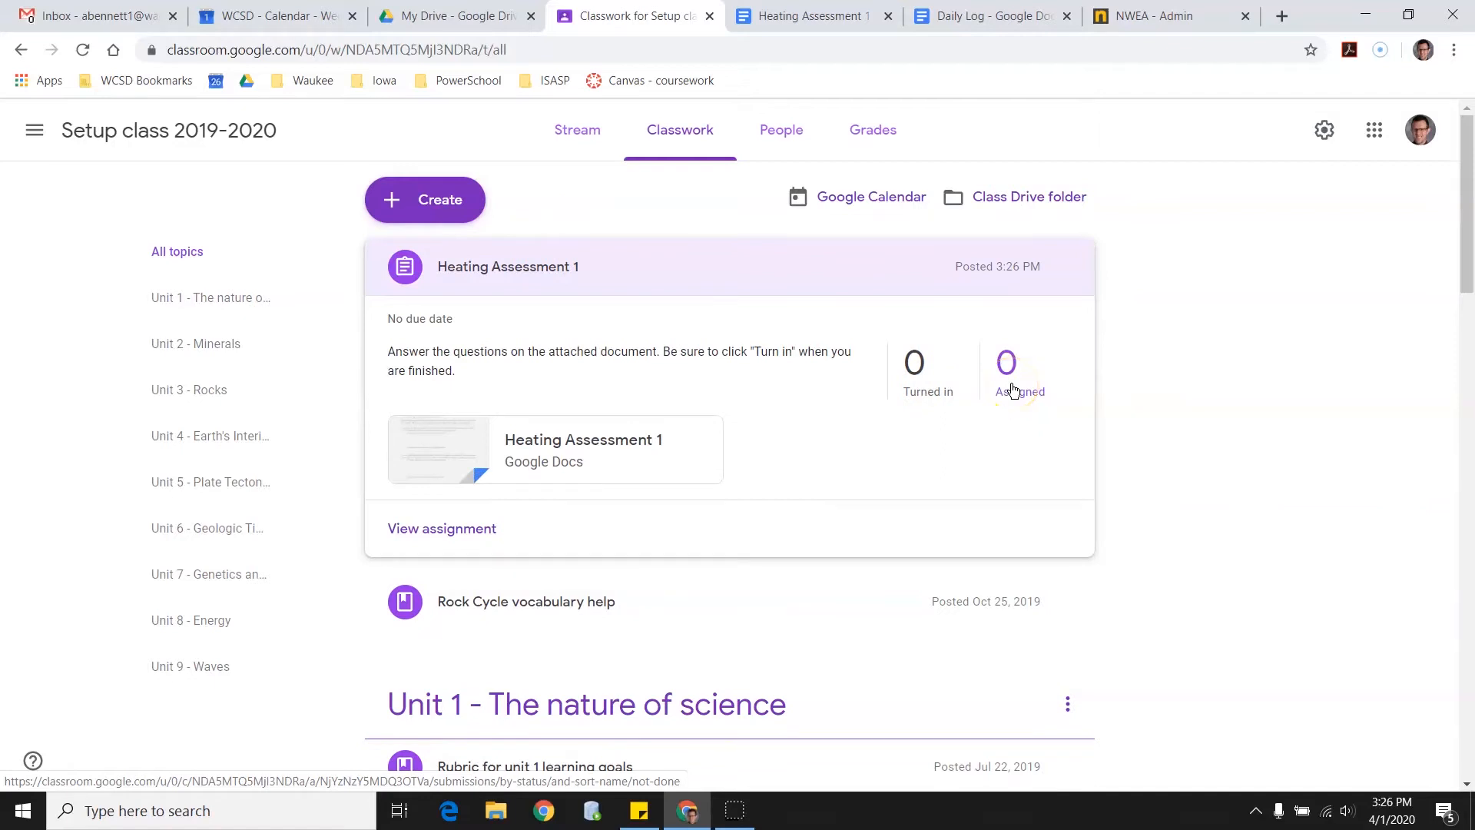
left_click(913, 368)
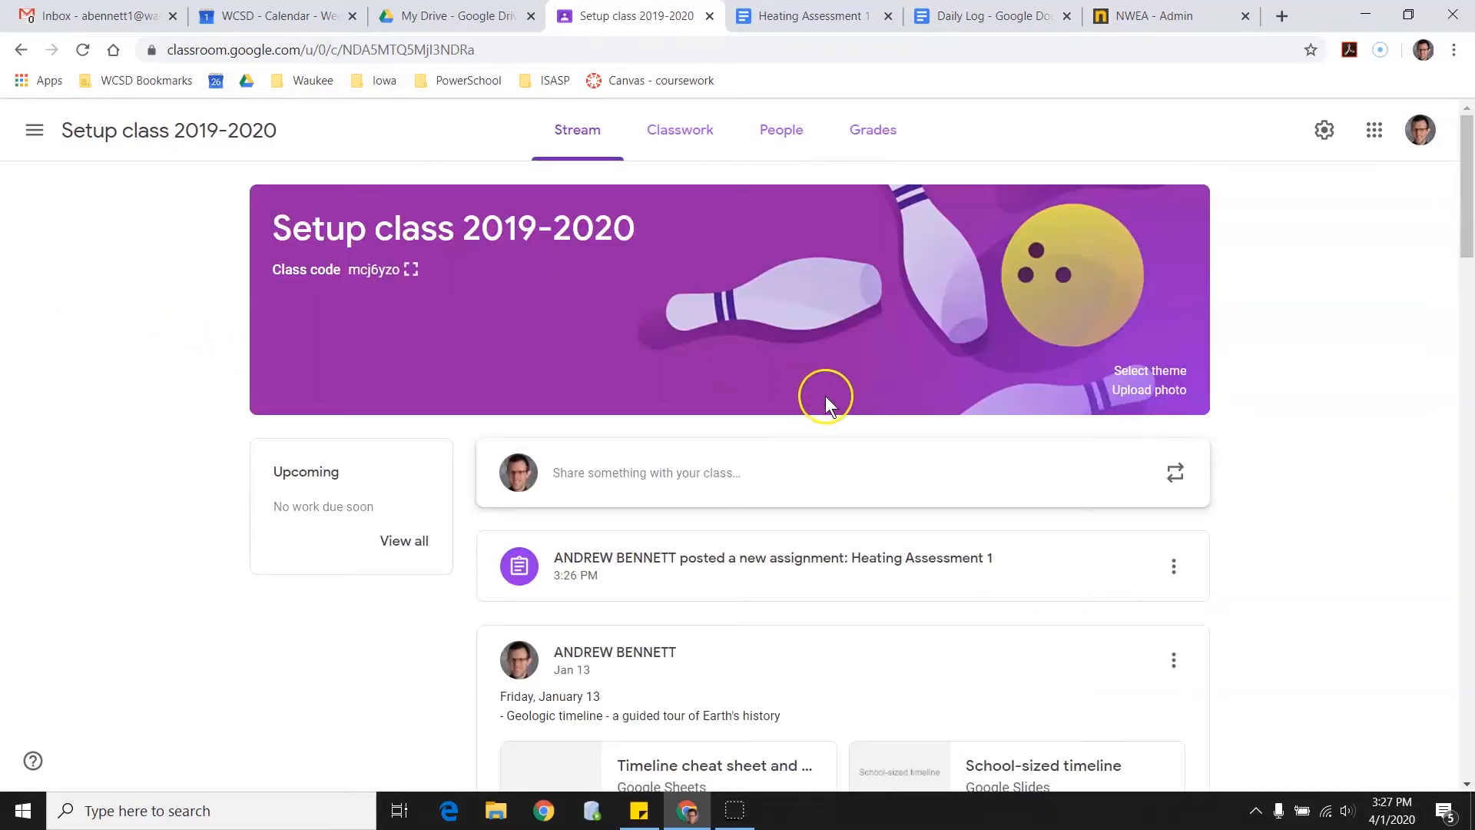
Switch to My Drive and create a new blank Google Form
left_click(845, 444)
left_click(799, 17)
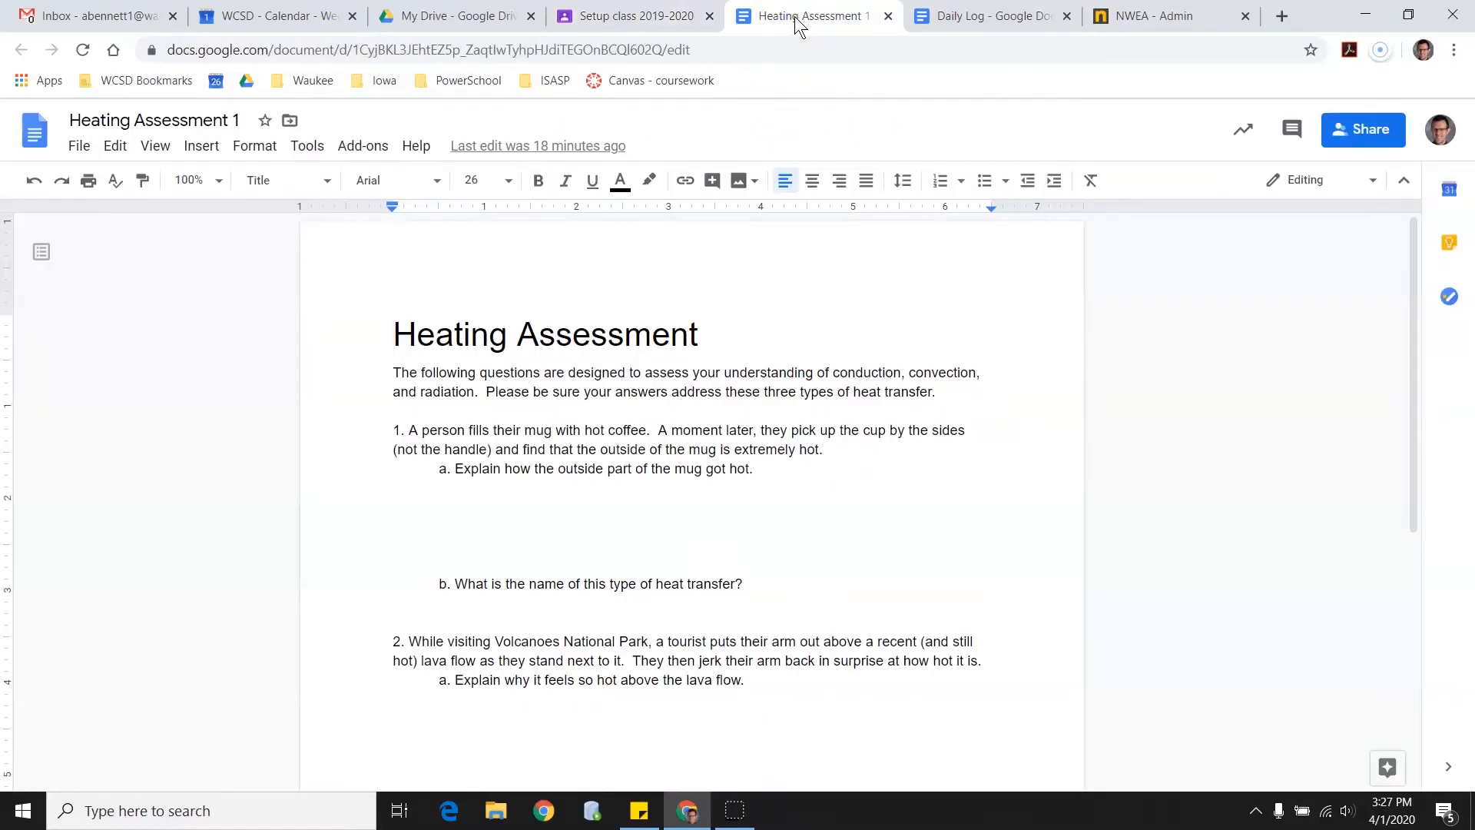
left_click(458, 19)
left_click(459, 21)
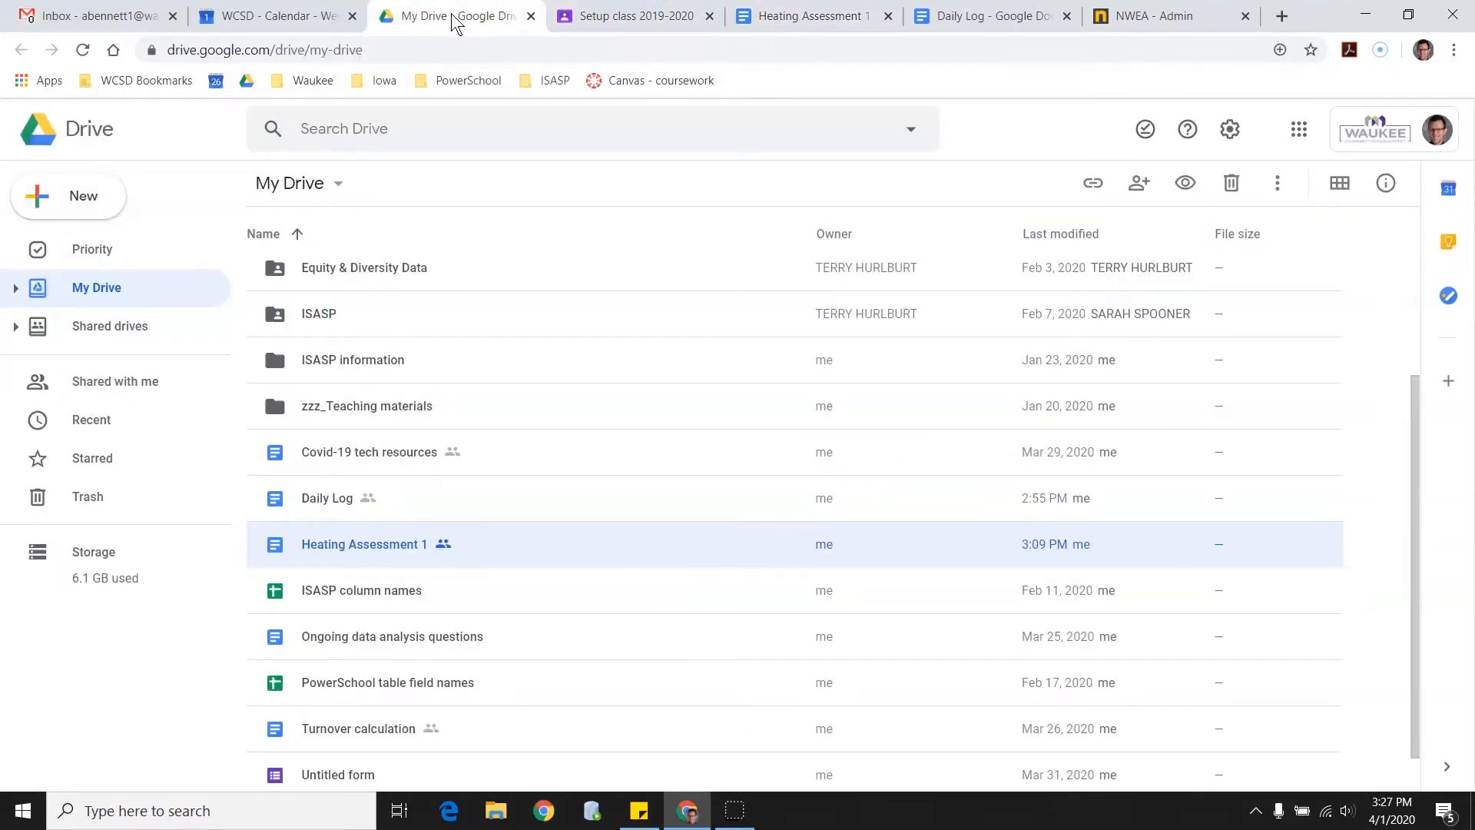
left_click(38, 198)
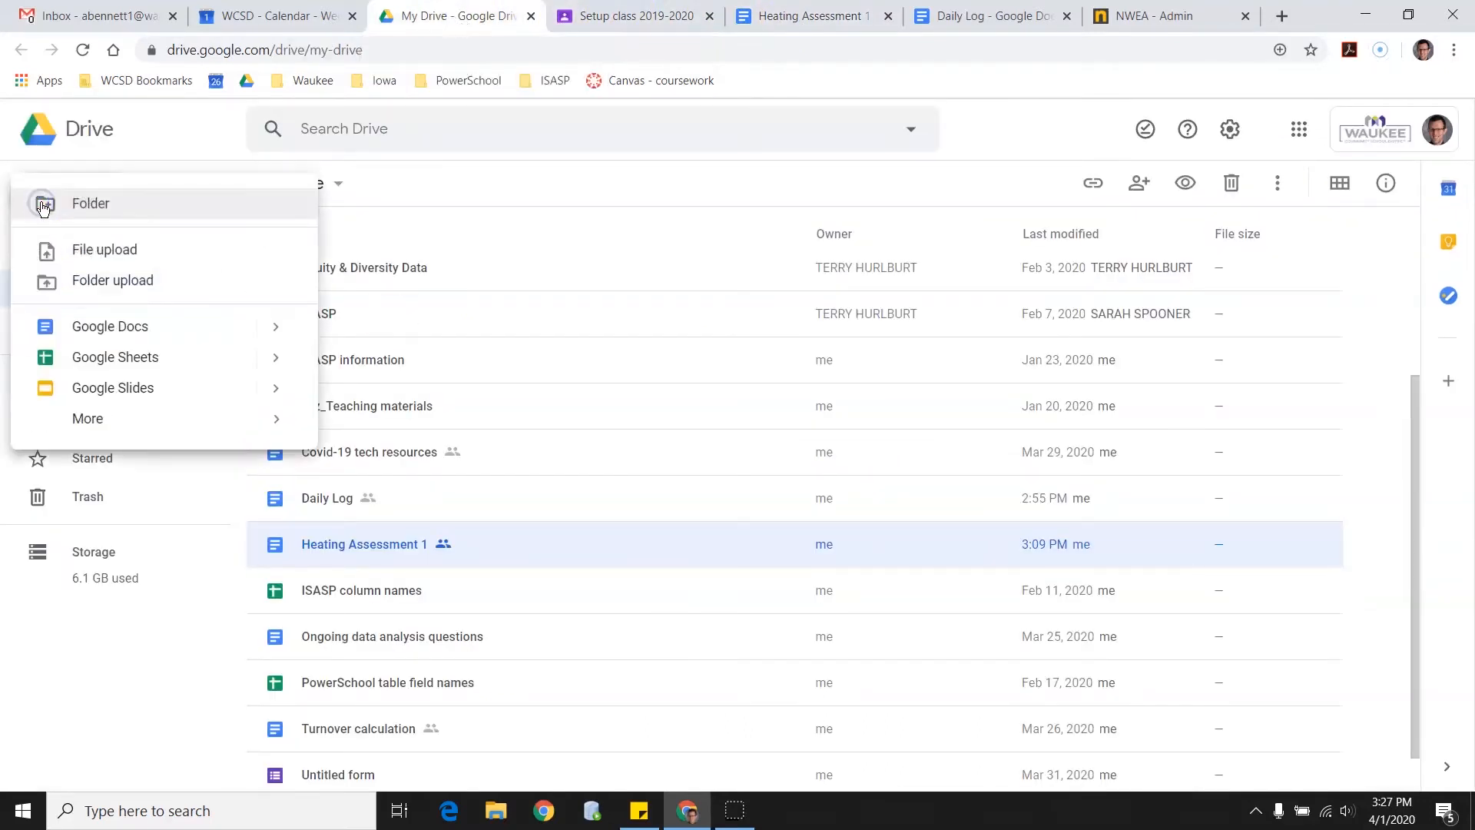
mouse_move(125, 417)
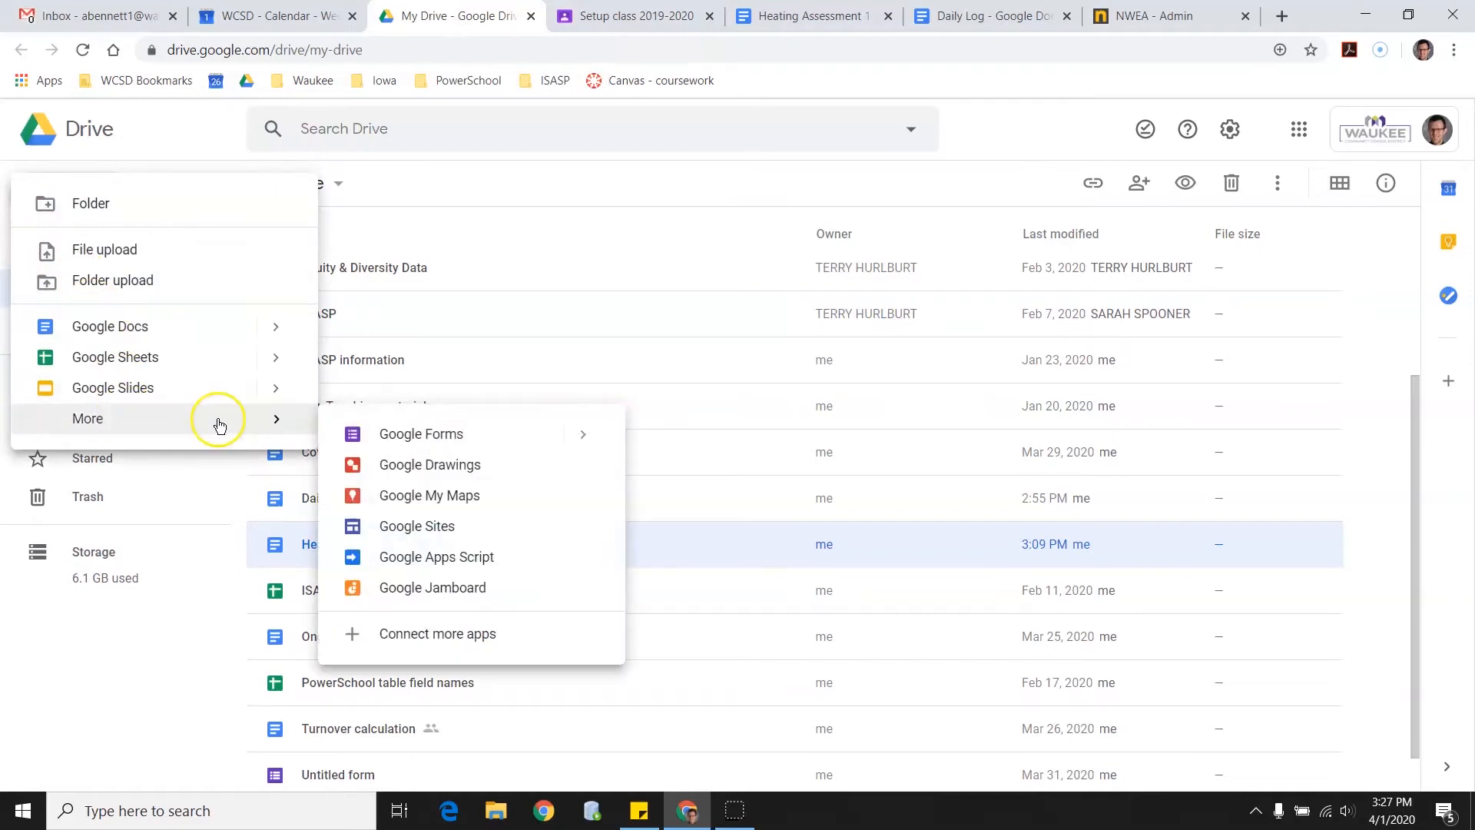
left_click(416, 436)
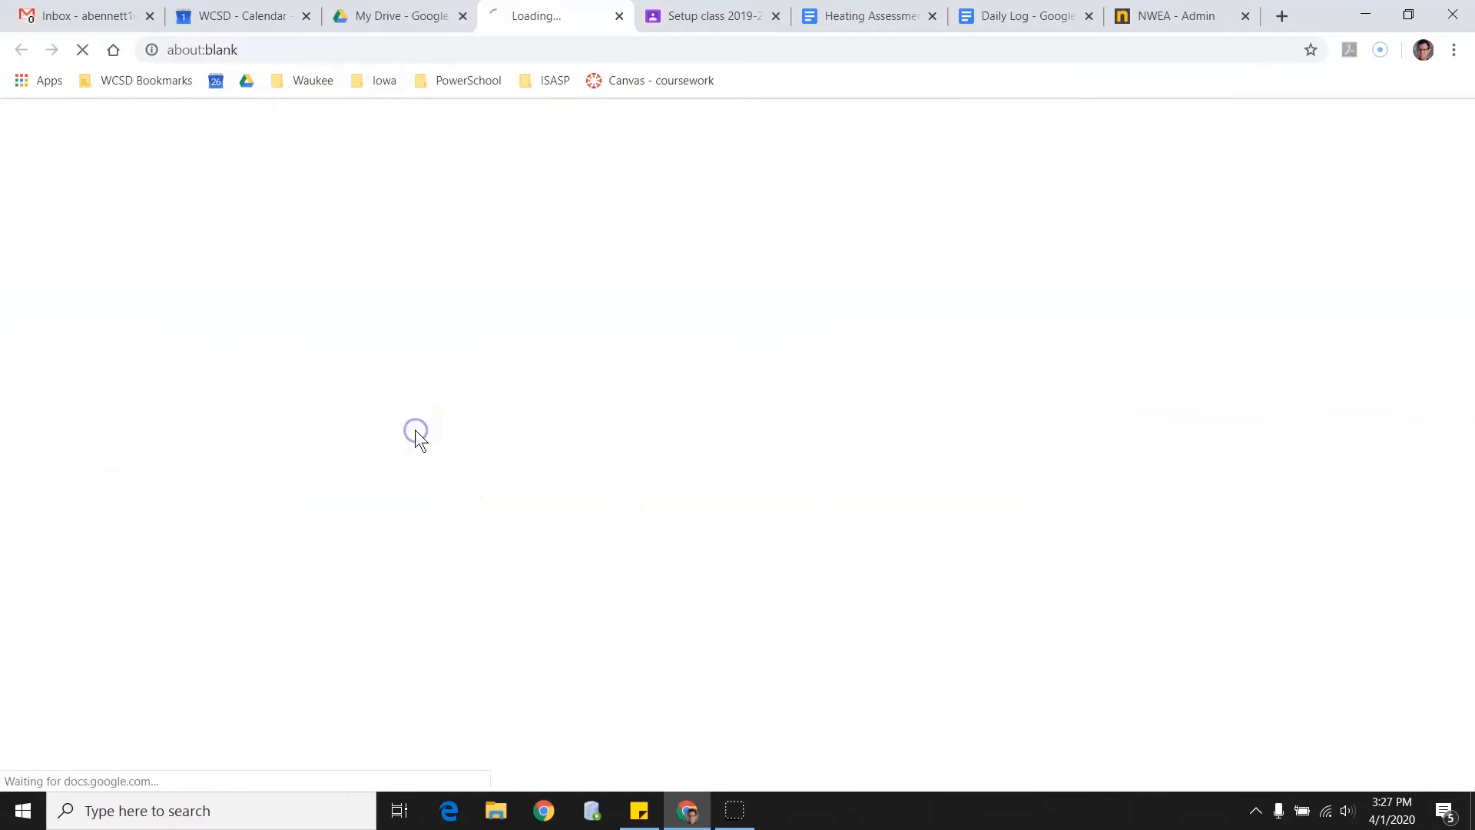
Title the form "Heating Assessment 1" and describe it as "Show what you know about the 3 types of heat transfers"
type("Heating Assessment 1")
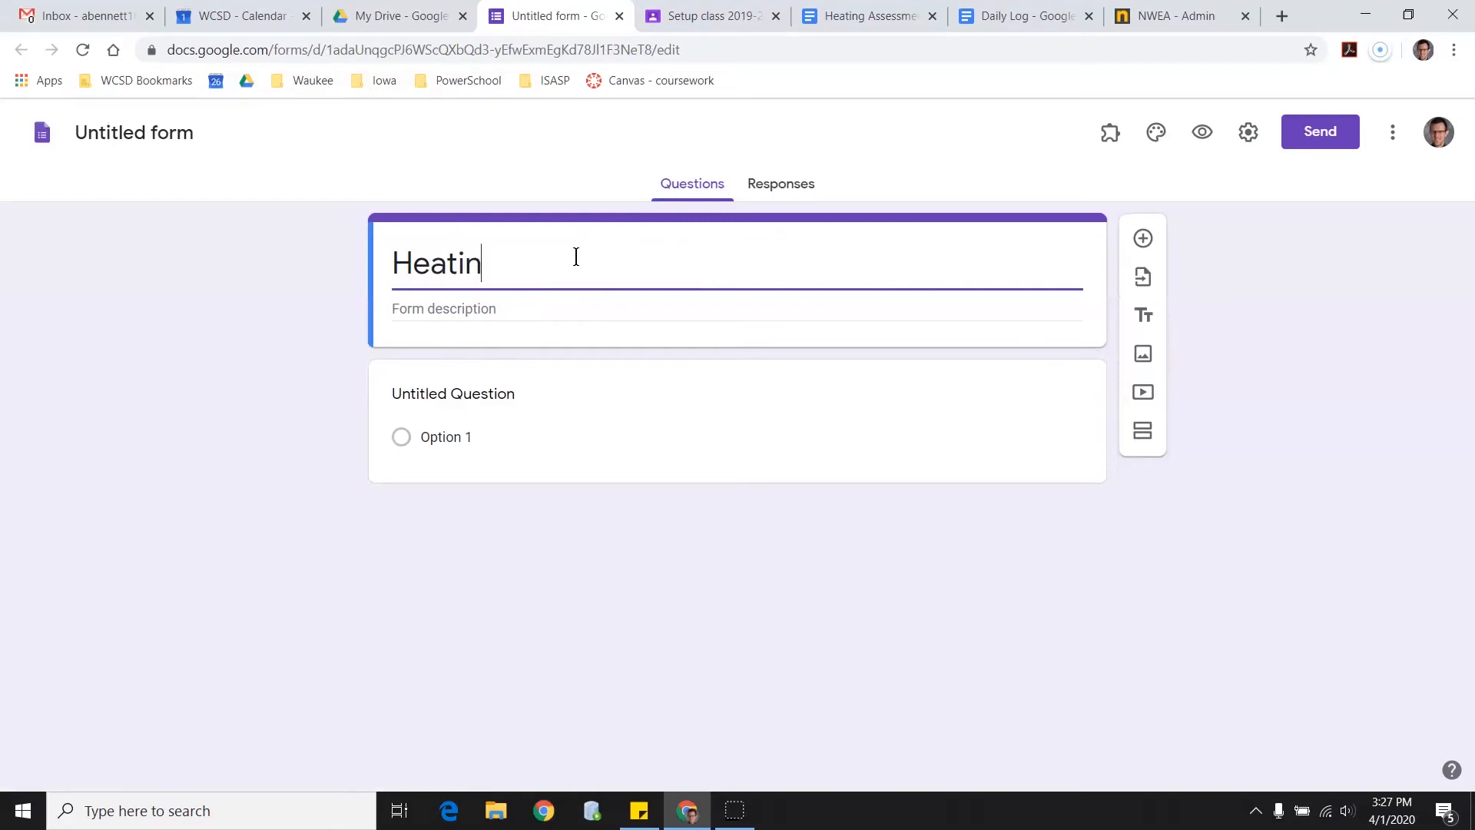
left_click(574, 292)
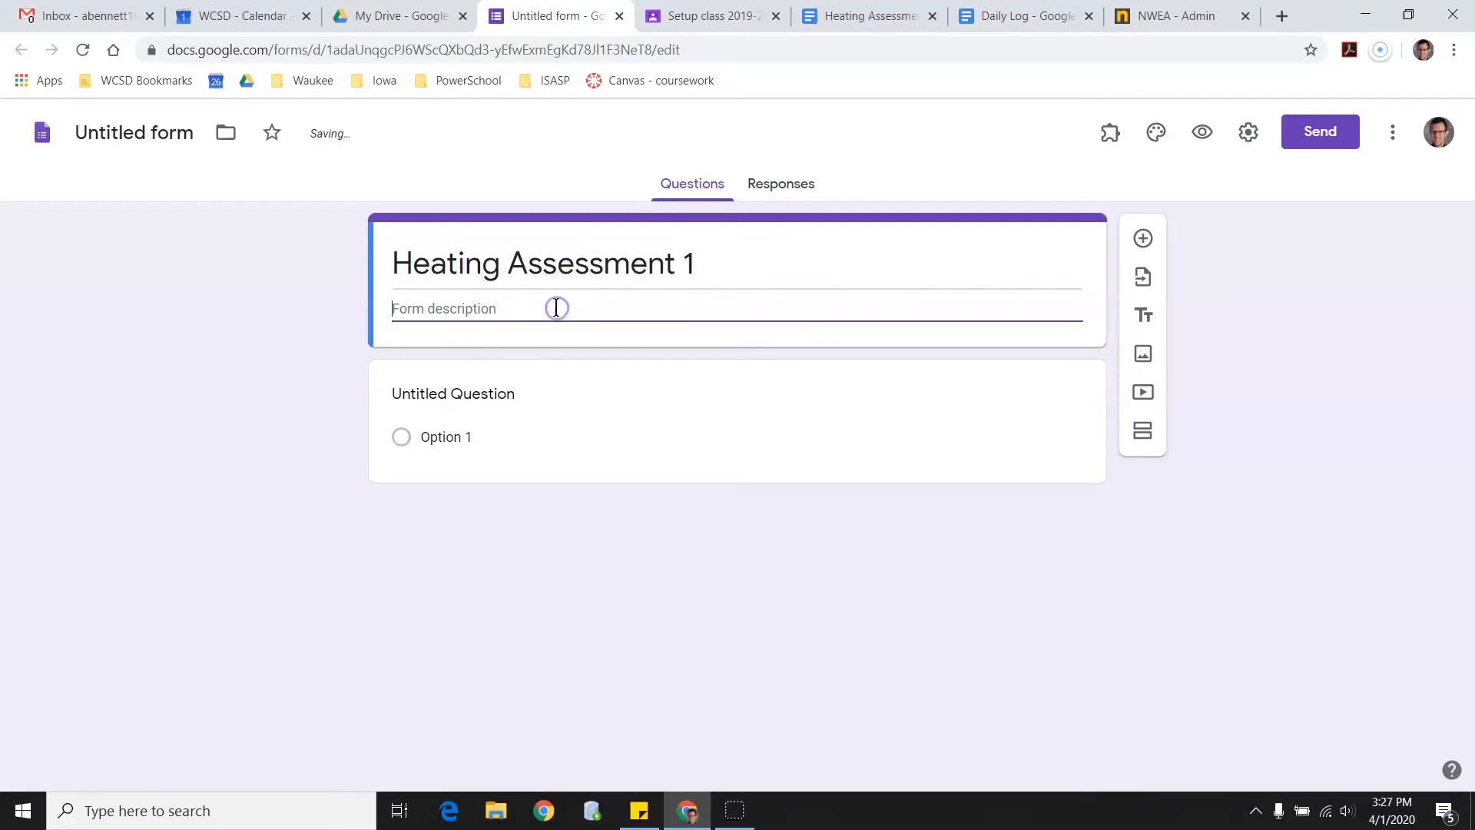
type("Show what you know about the 3 types of heat transfers")
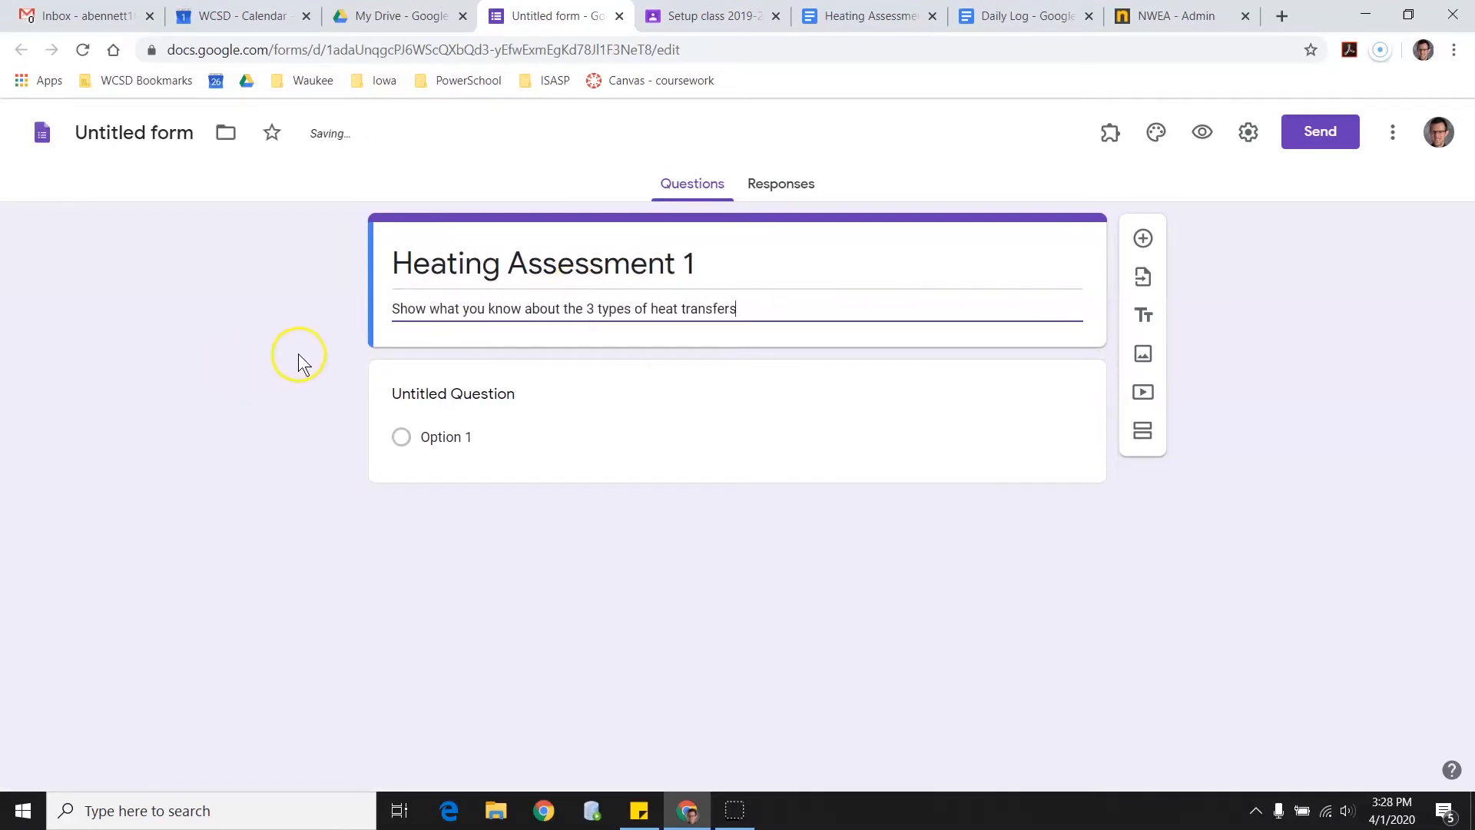
left_click(407, 330)
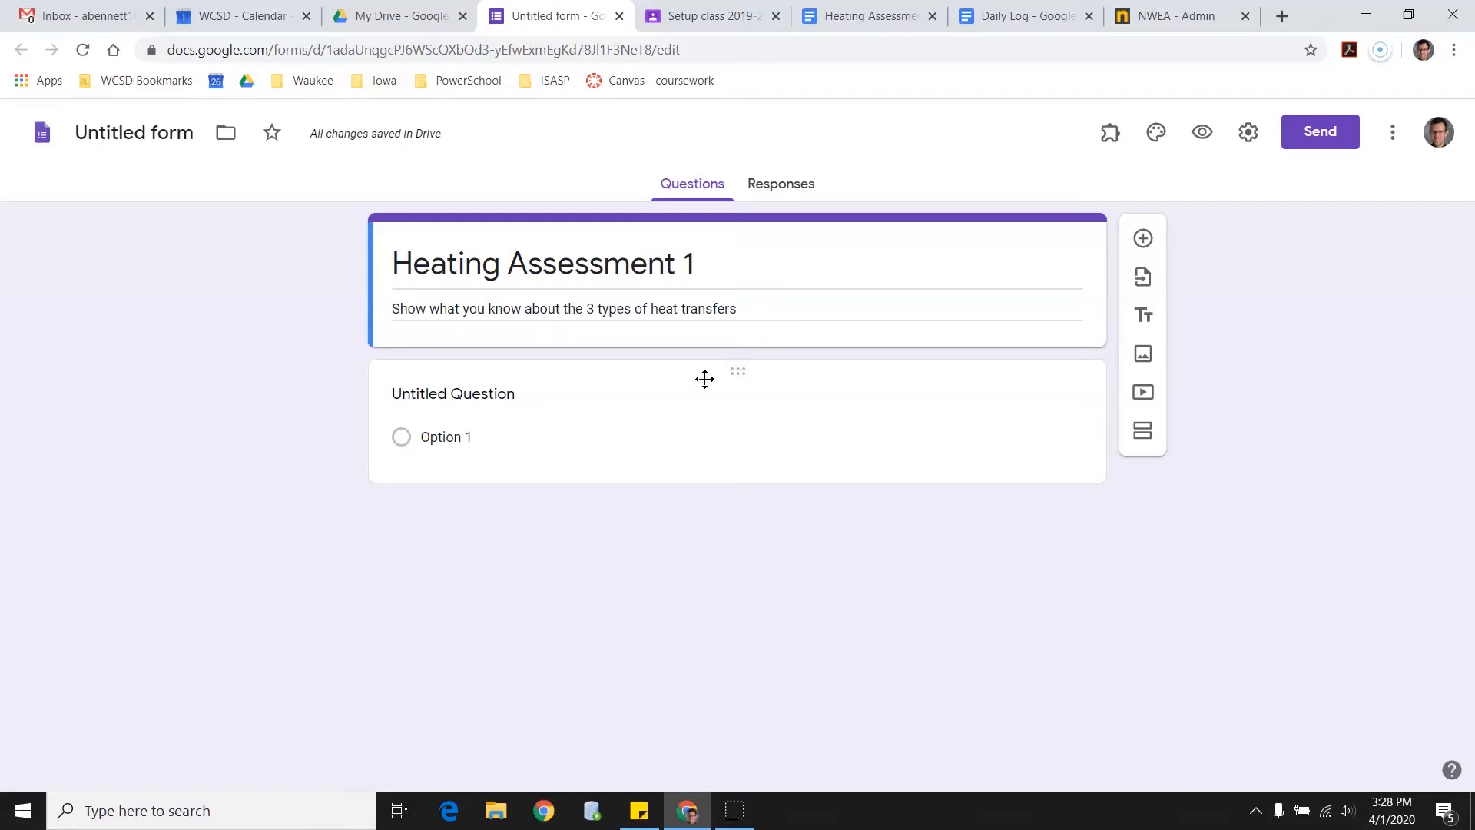
Add a title-and-description block below the form header, using the Heating Assessment document's introductory paragraph as its description
left_click(781, 171)
left_click(868, 15)
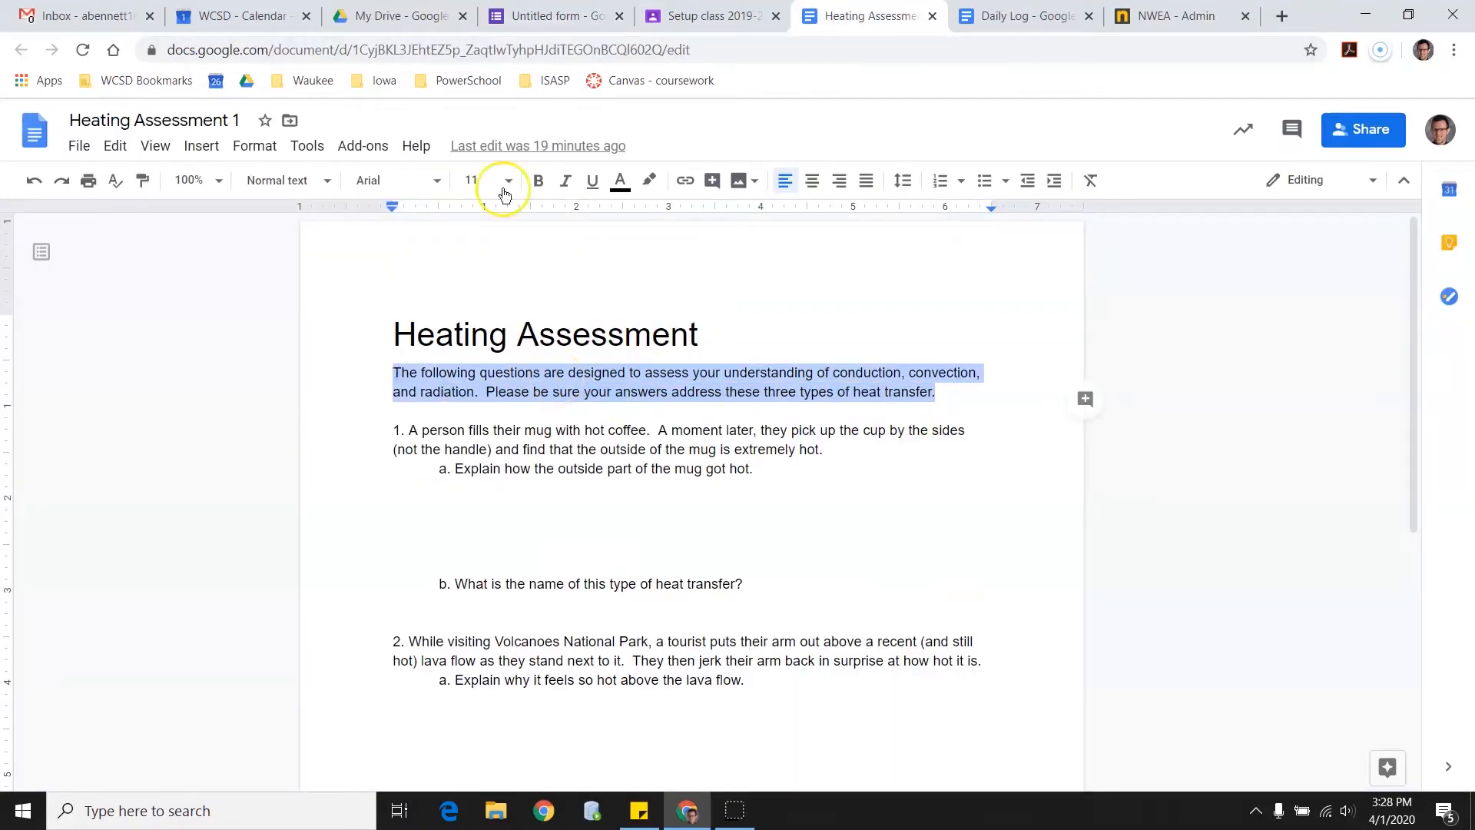
left_click(570, 15)
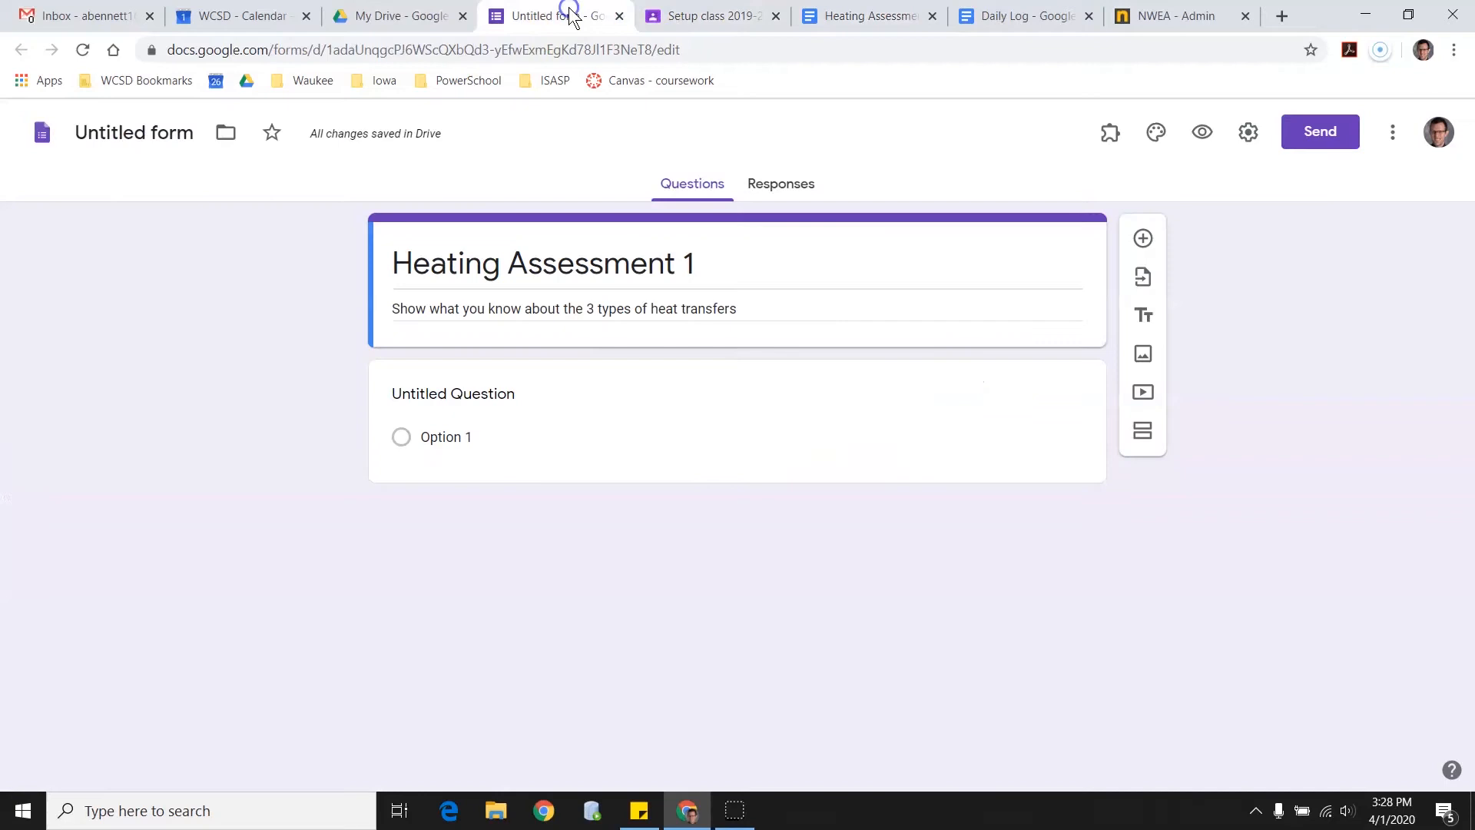
left_click(777, 309)
left_click(1143, 317)
type("The following questions are designed to assess your understanding of conduction, convection, and radiation.  Please be sure your answers address these three types of heat transfer.")
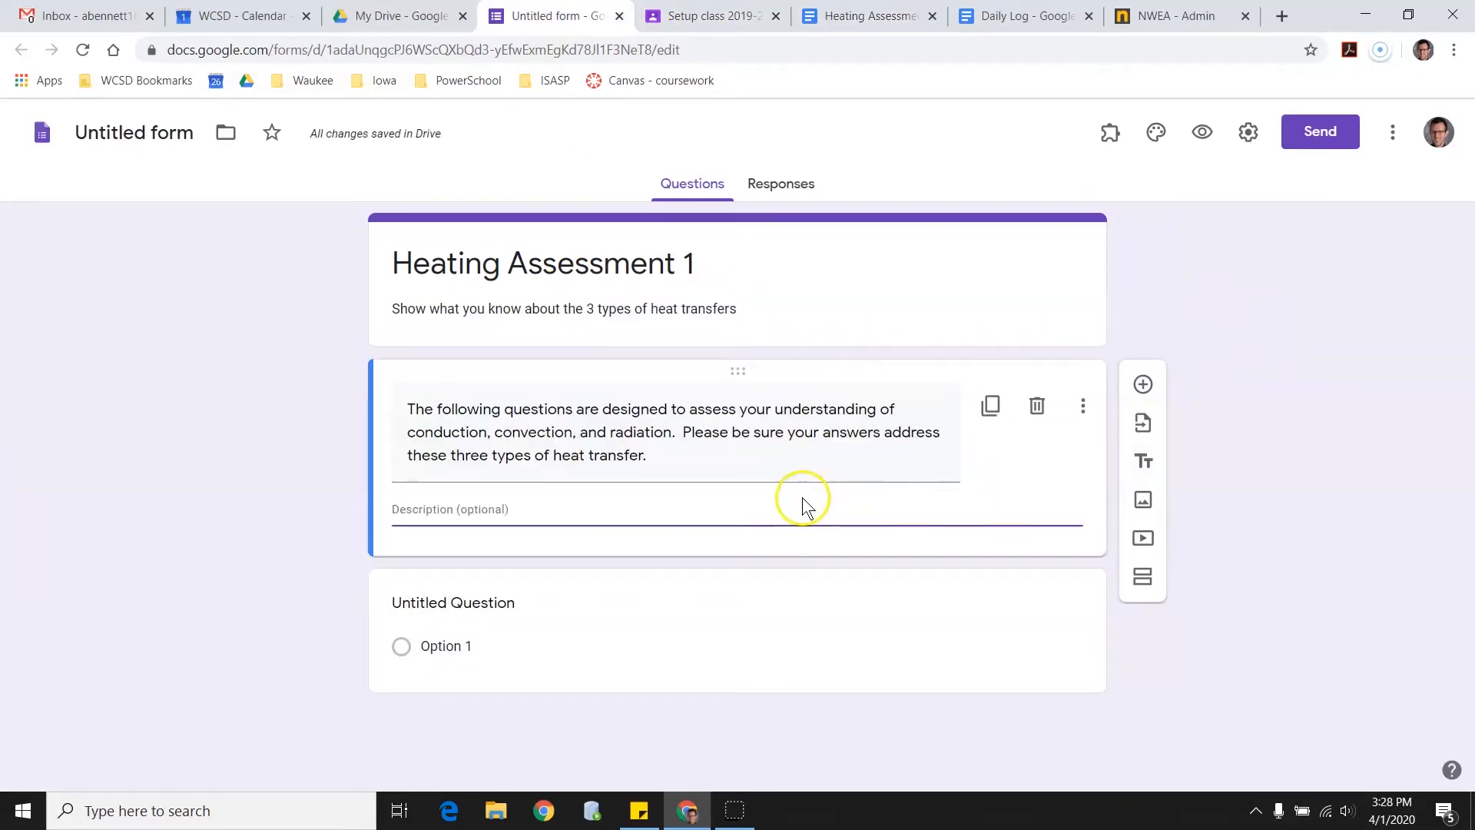
Copy the coffee mug question with its "Explain how" part from the document into the form's untitled question, without the leading "1."
left_click(845, 16)
left_click(555, 434)
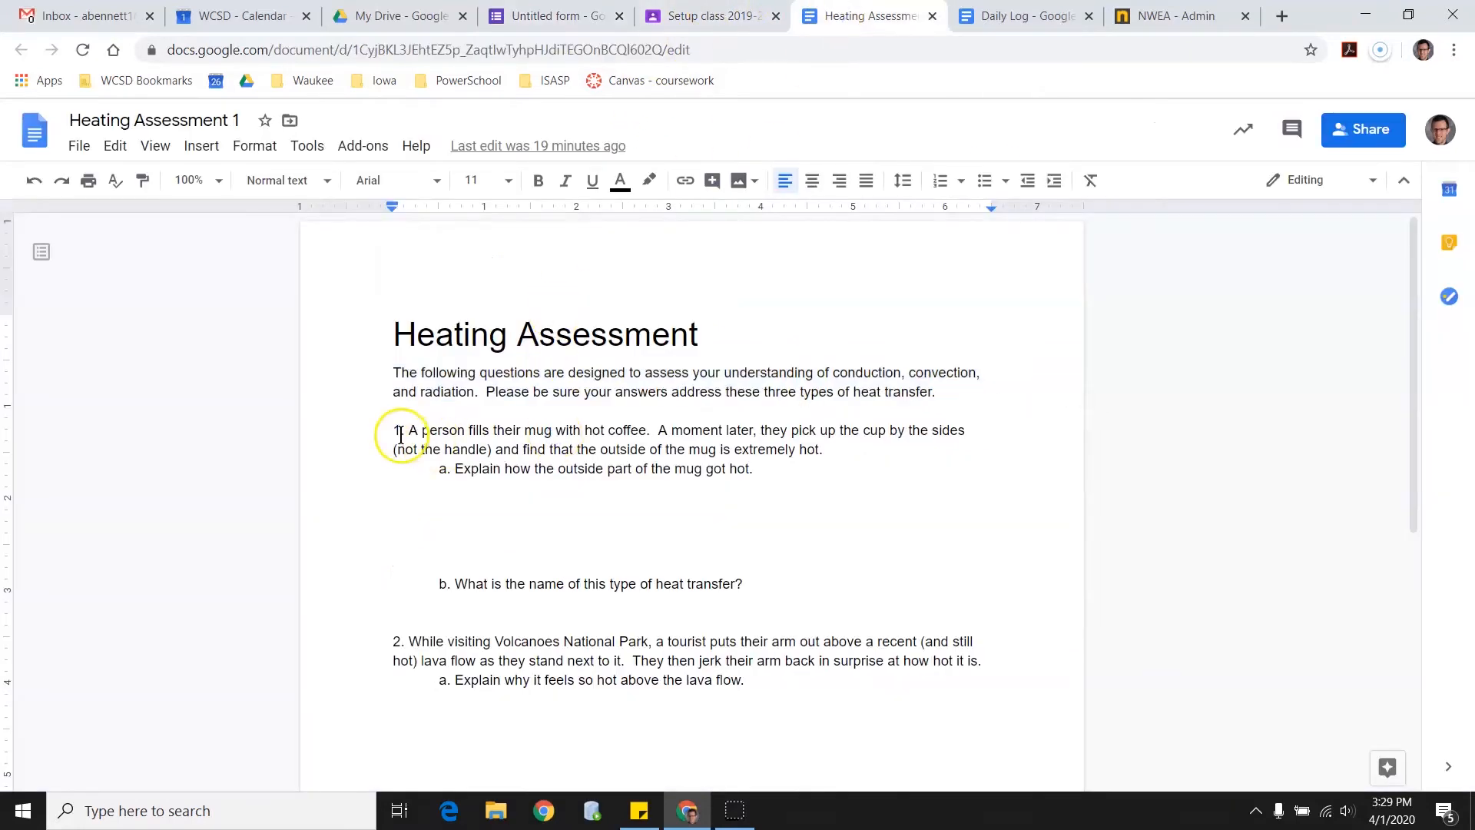
left_click_drag(376, 428, 823, 445)
key("ctrl+c")
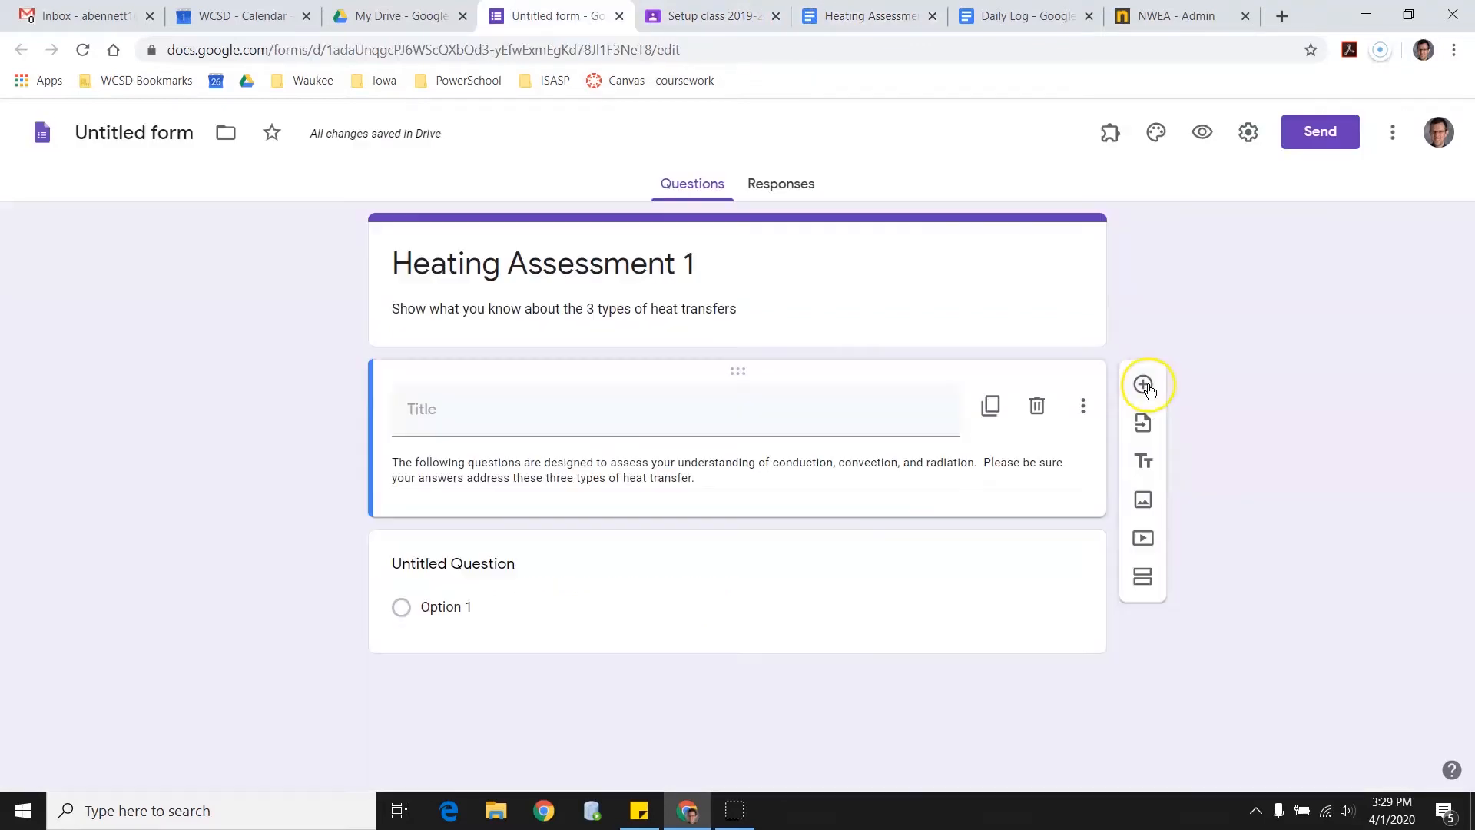
left_click(715, 569)
key("ctrl+v")
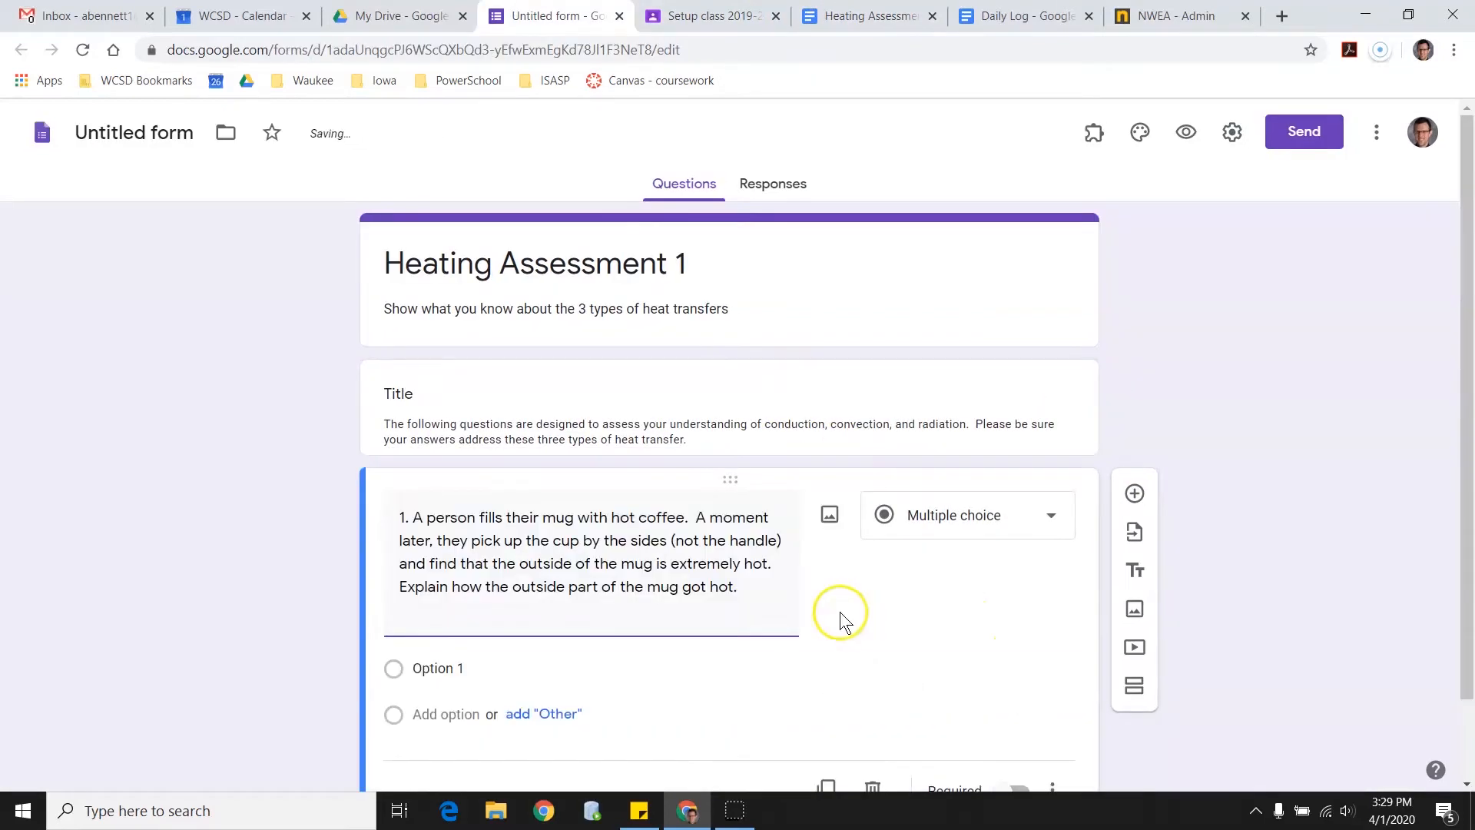
scroll(770, 613, "down", 2)
left_click_drag(413, 427, 376, 431)
key("BackSpace")
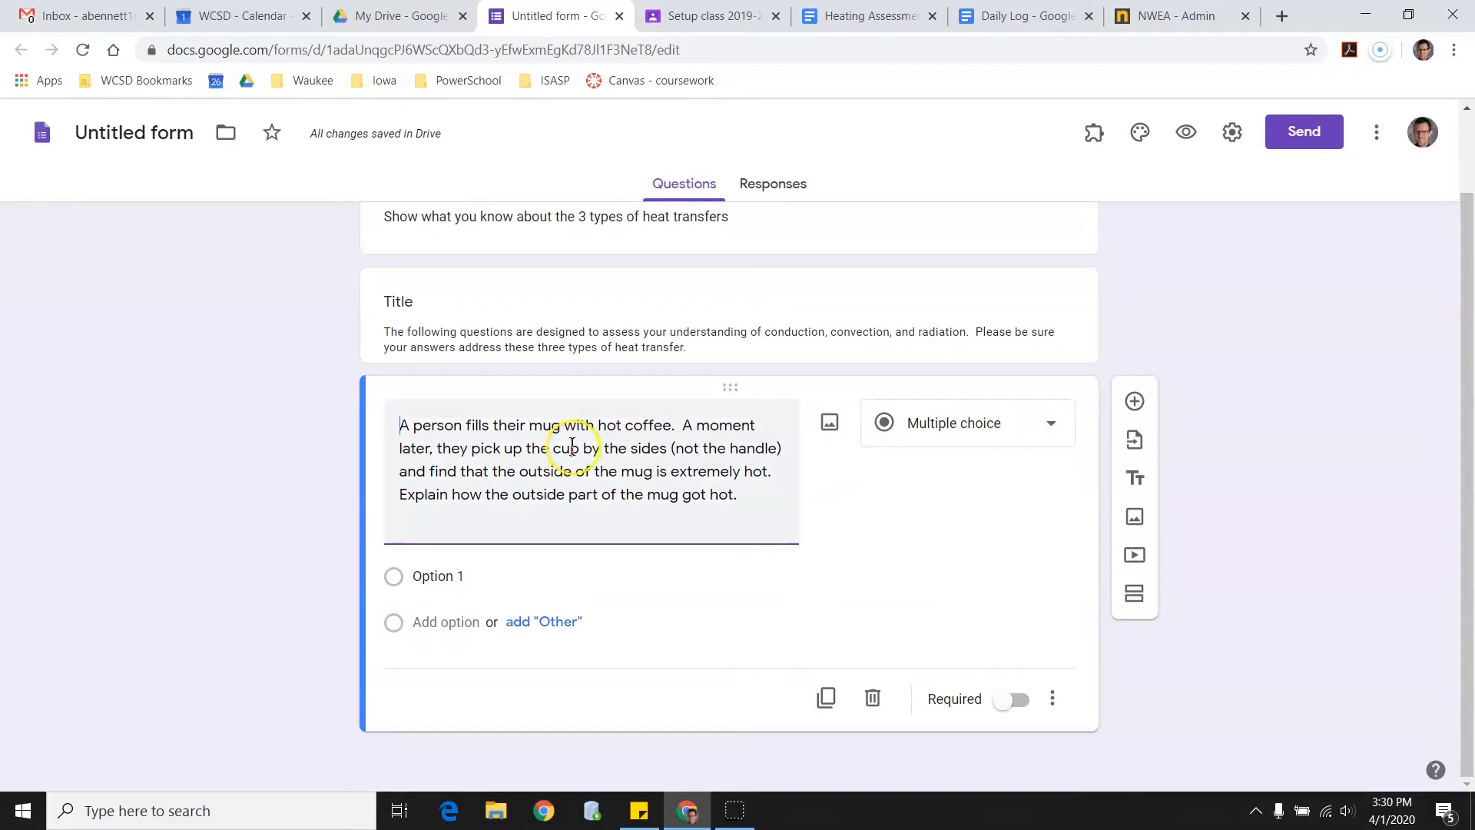
Set the coffee mug question to a Paragraph answer and make it required
left_click(1051, 421)
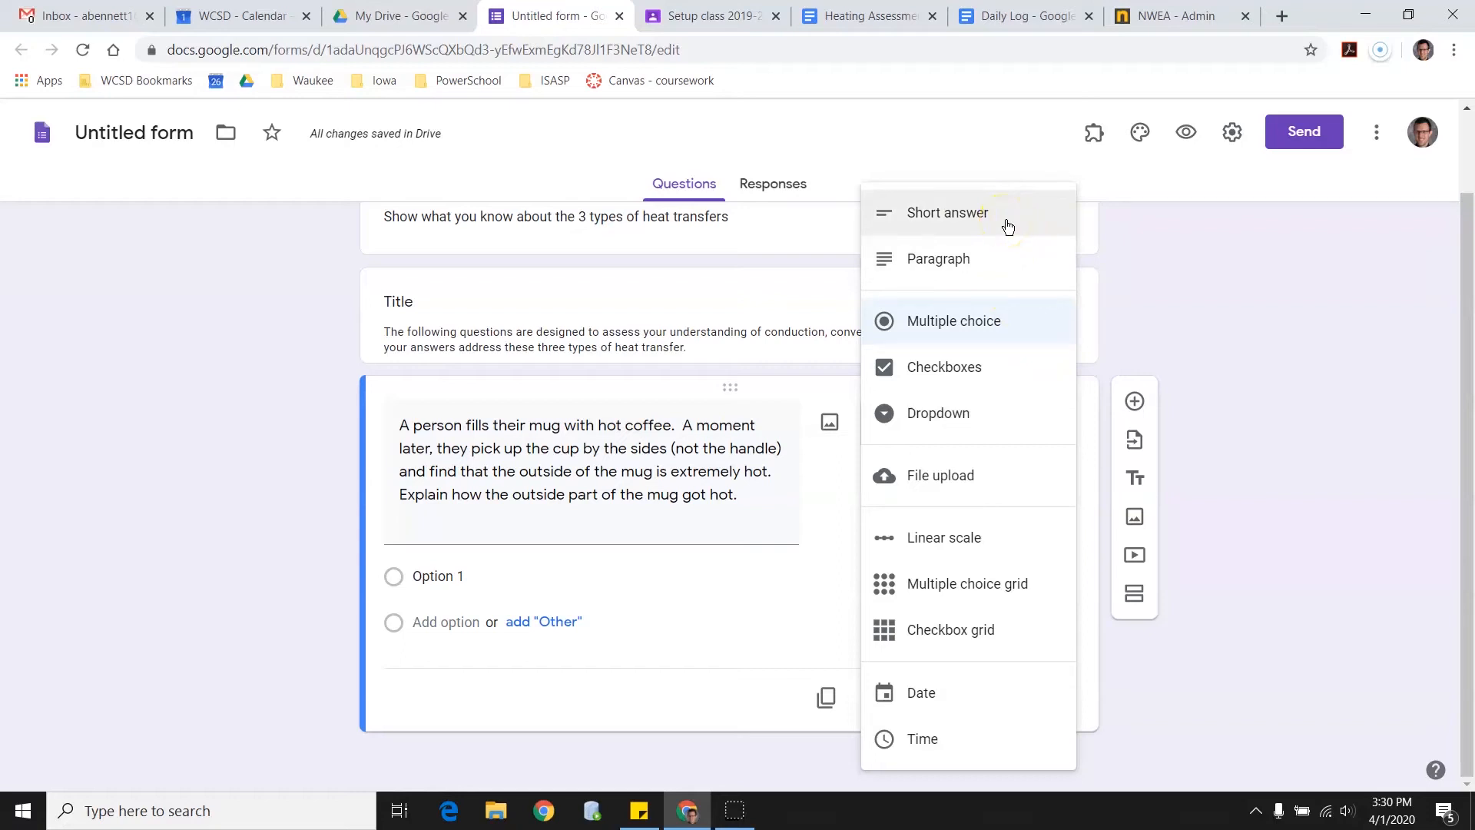
left_click(991, 259)
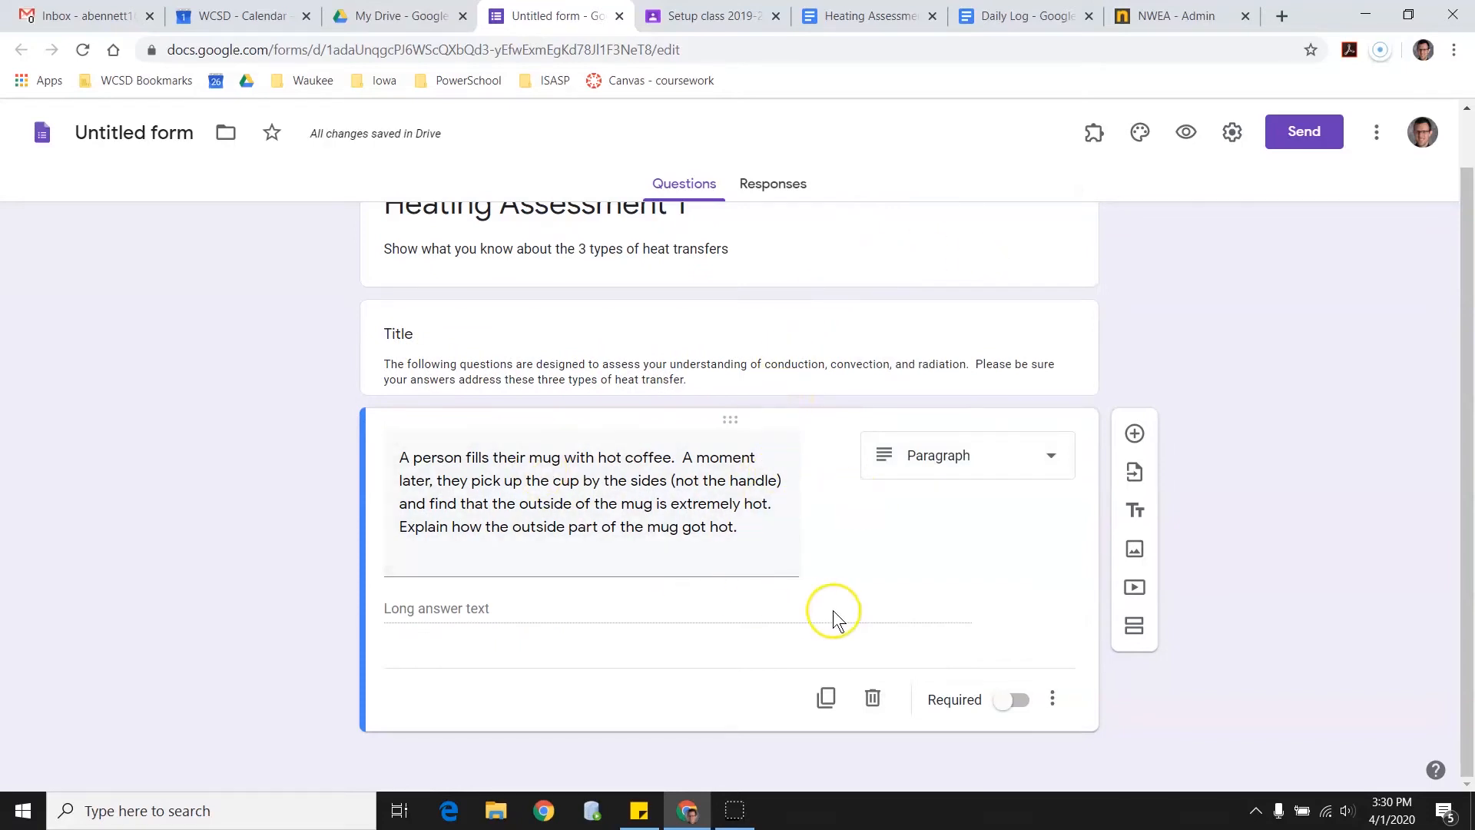
left_click(1010, 706)
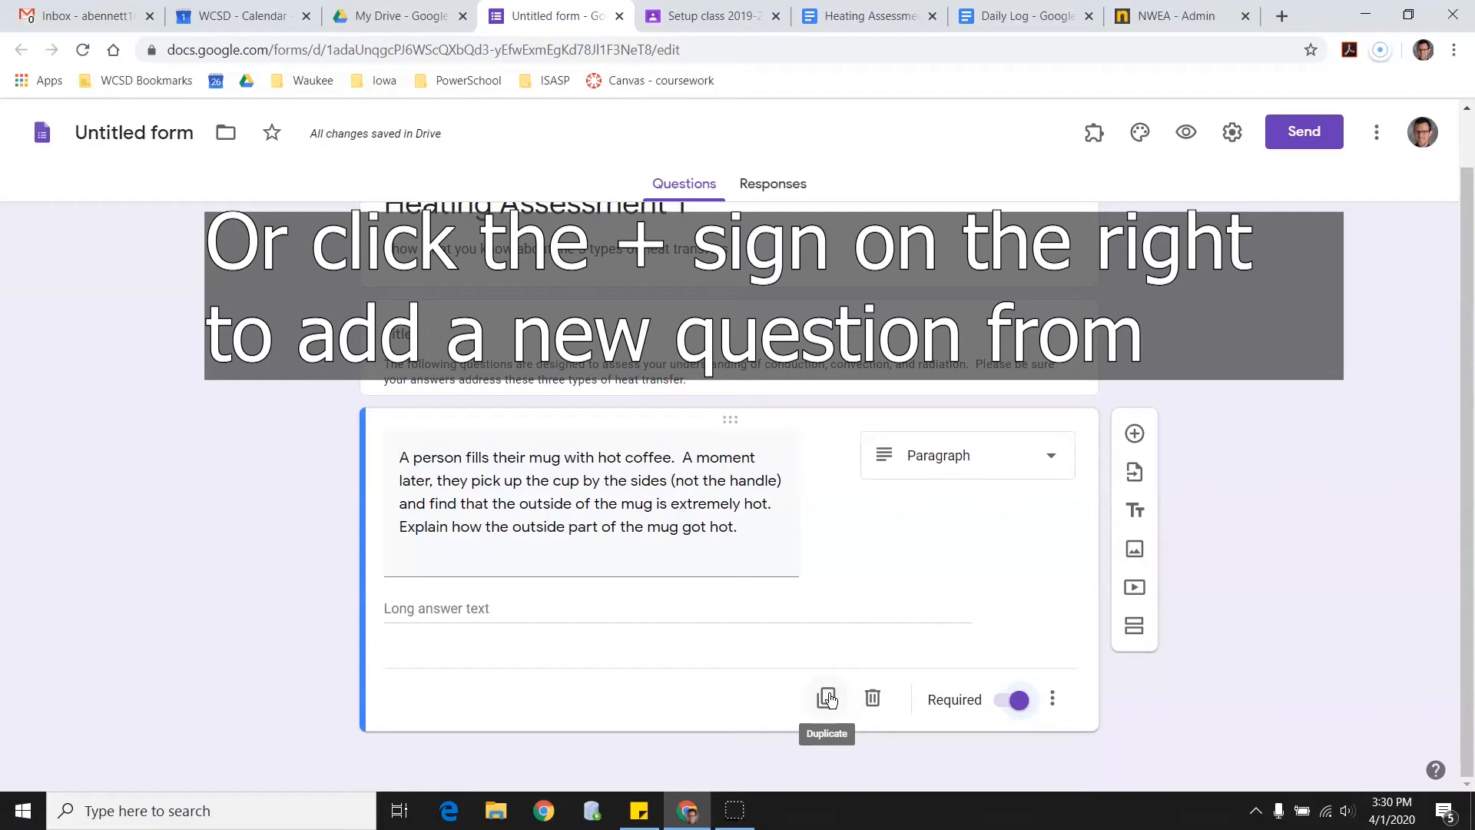
Duplicate the mug question as multiple choice, replacing its last sentence with the document's "What is the name of this type of heat transfer?"
left_click(828, 698)
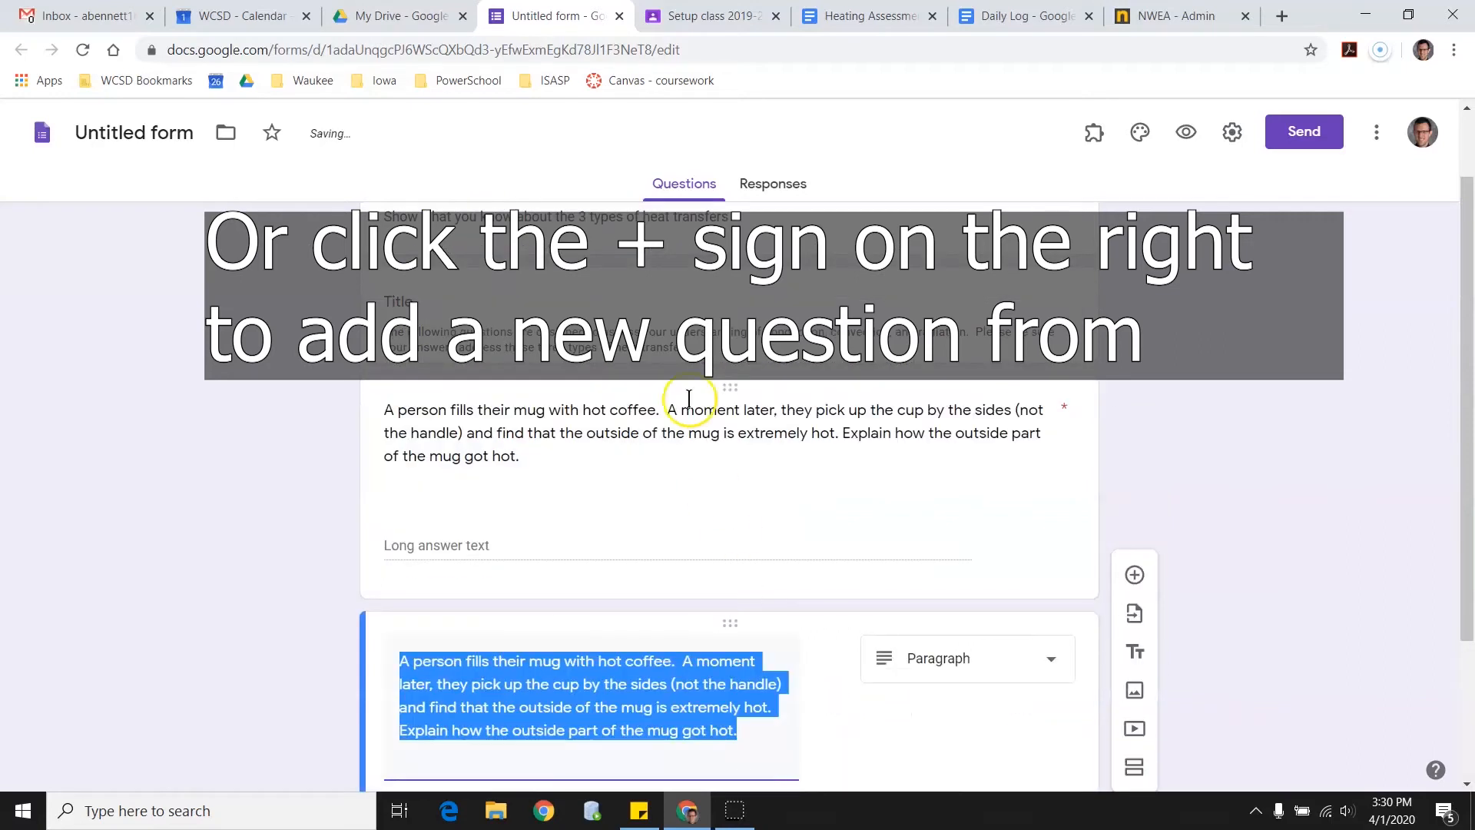
left_click(661, 529)
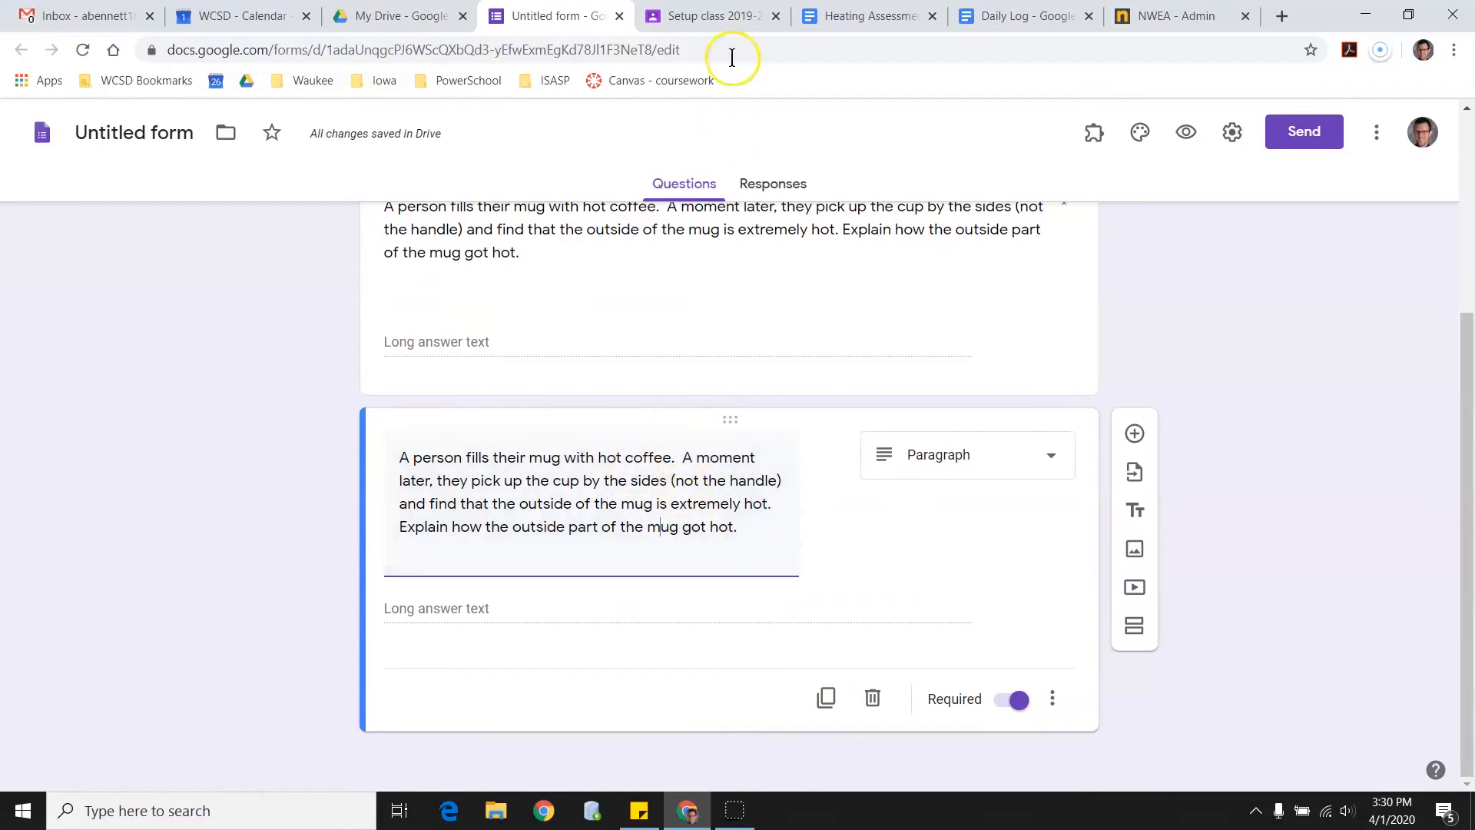
left_click(866, 16)
left_click_drag(753, 583, 454, 583)
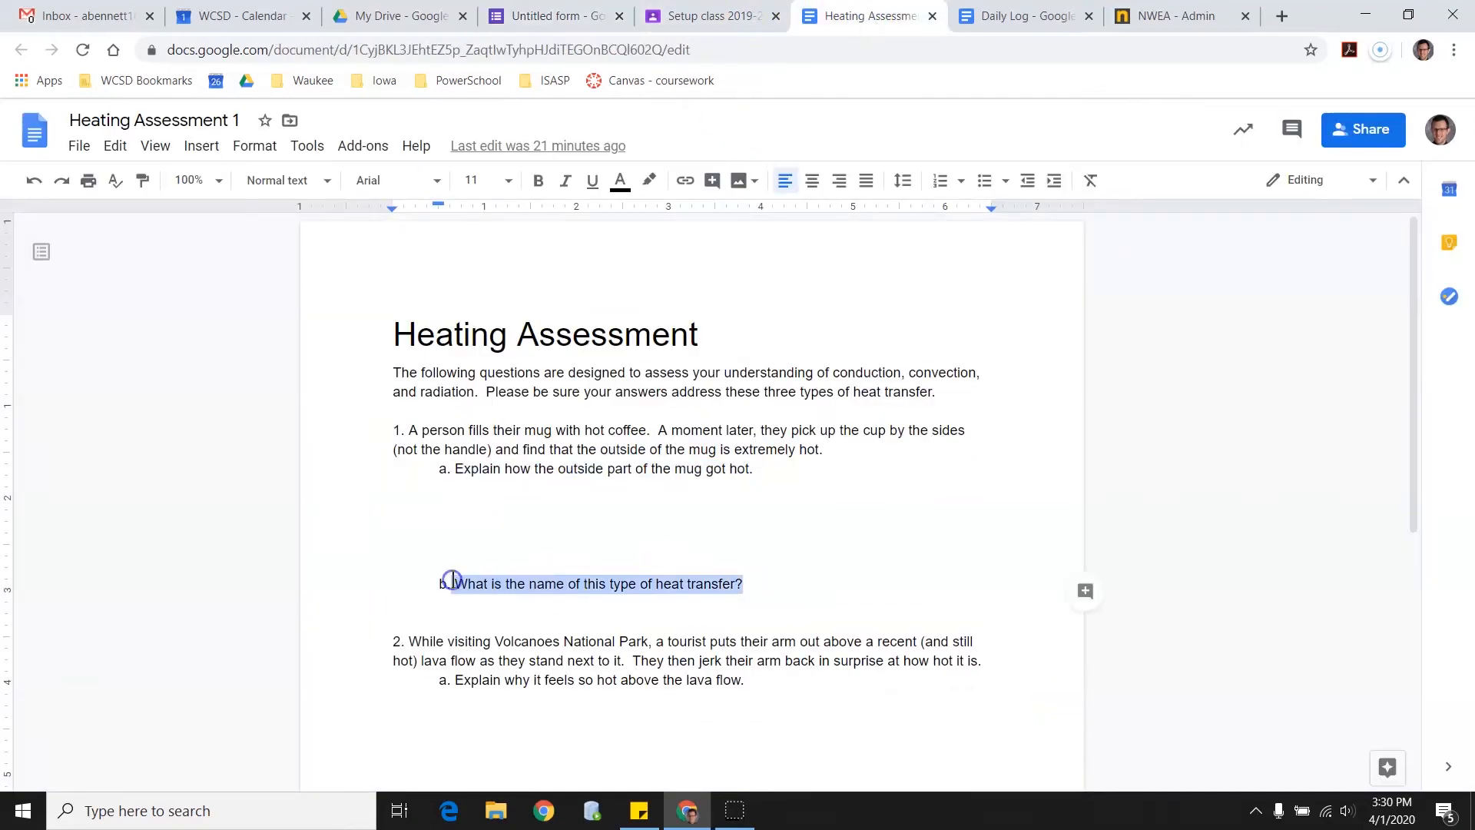
left_click(547, 16)
left_click_drag(738, 527, 399, 527)
key("ctrl+v")
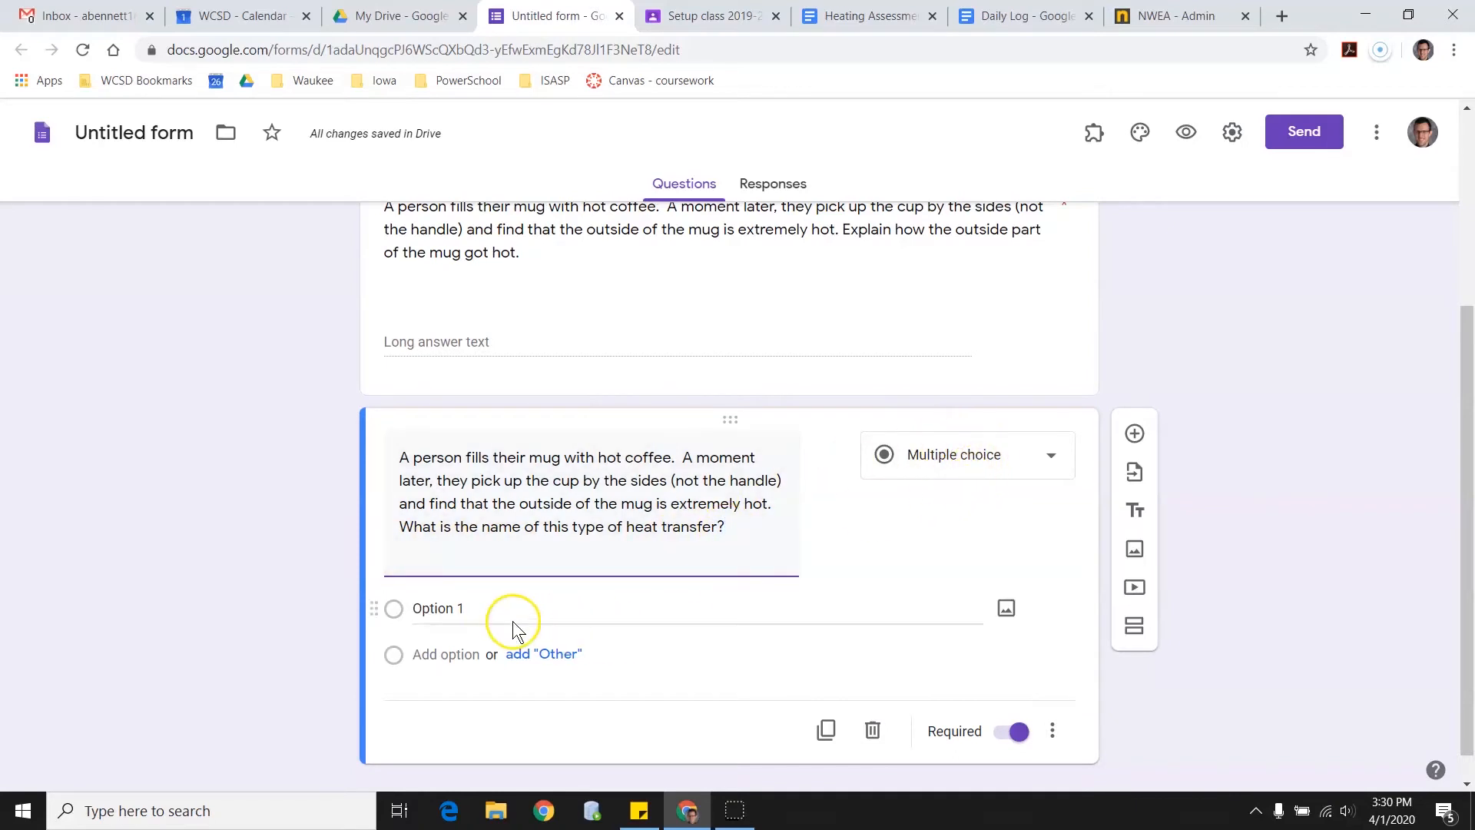
Give the heat transfer name question the answer options Conduction, Convection and Radiation
left_click(462, 611)
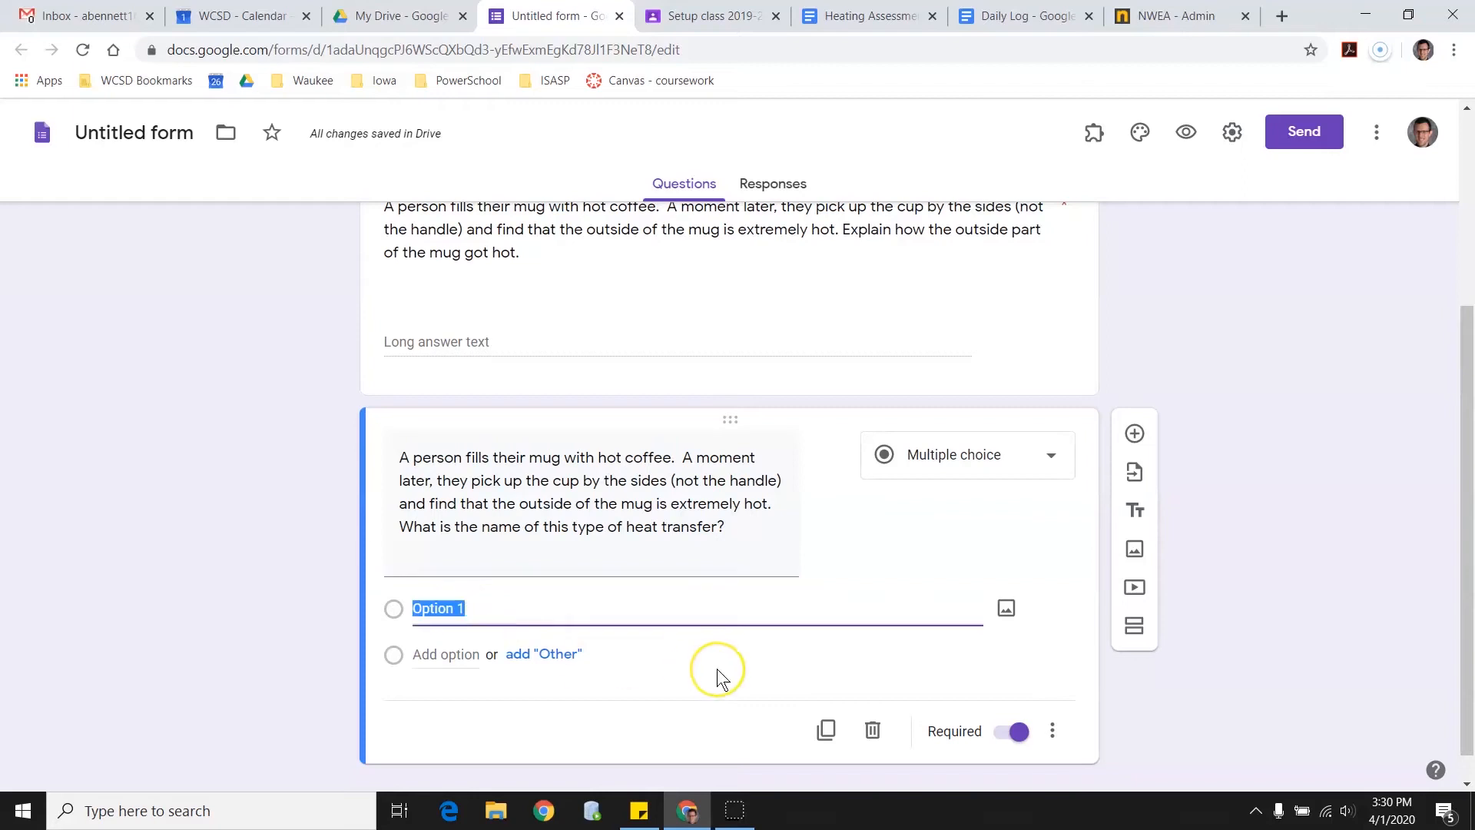
type("Conduction")
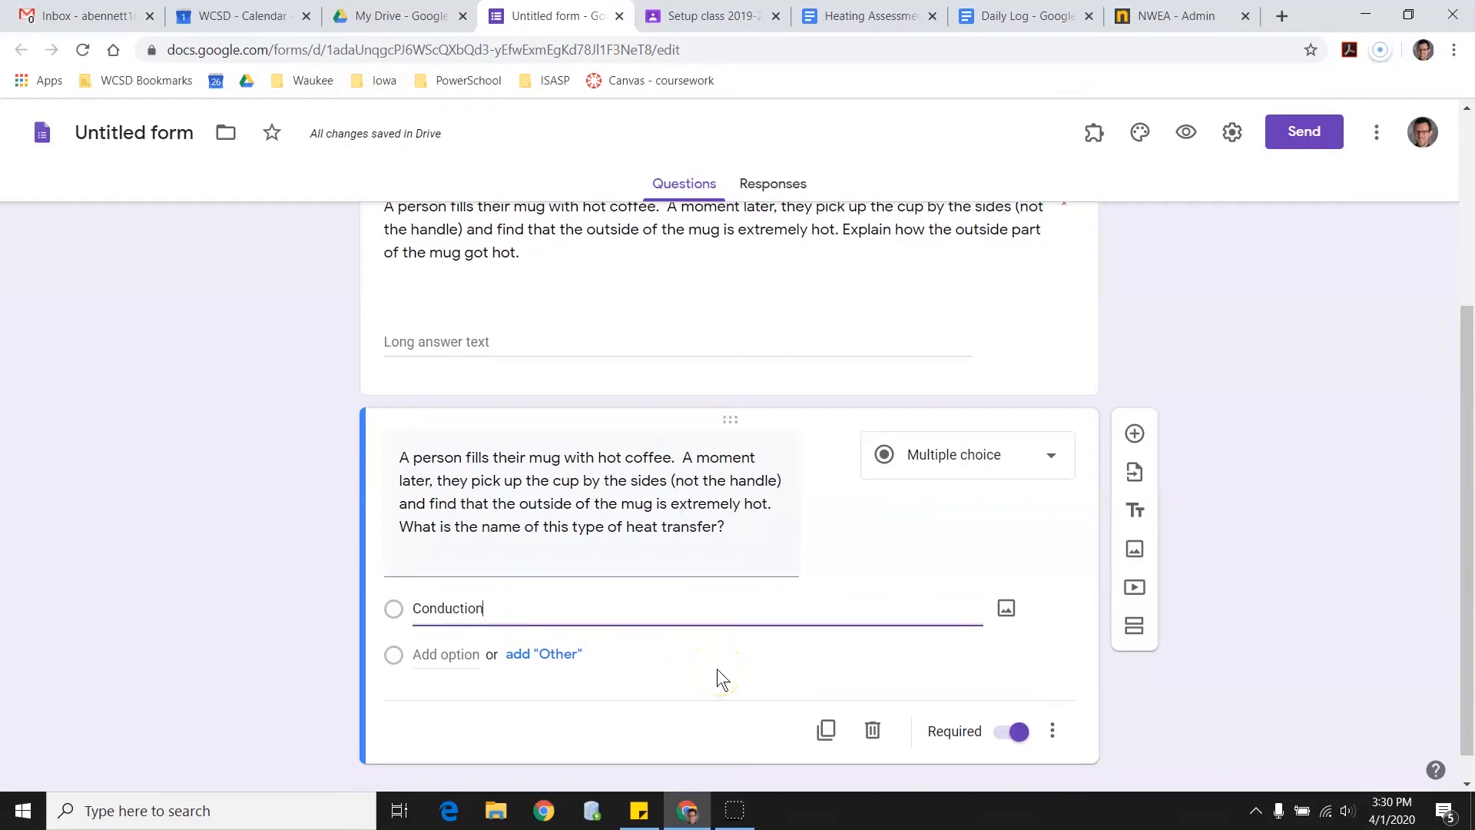
key("Return")
type("Convection")
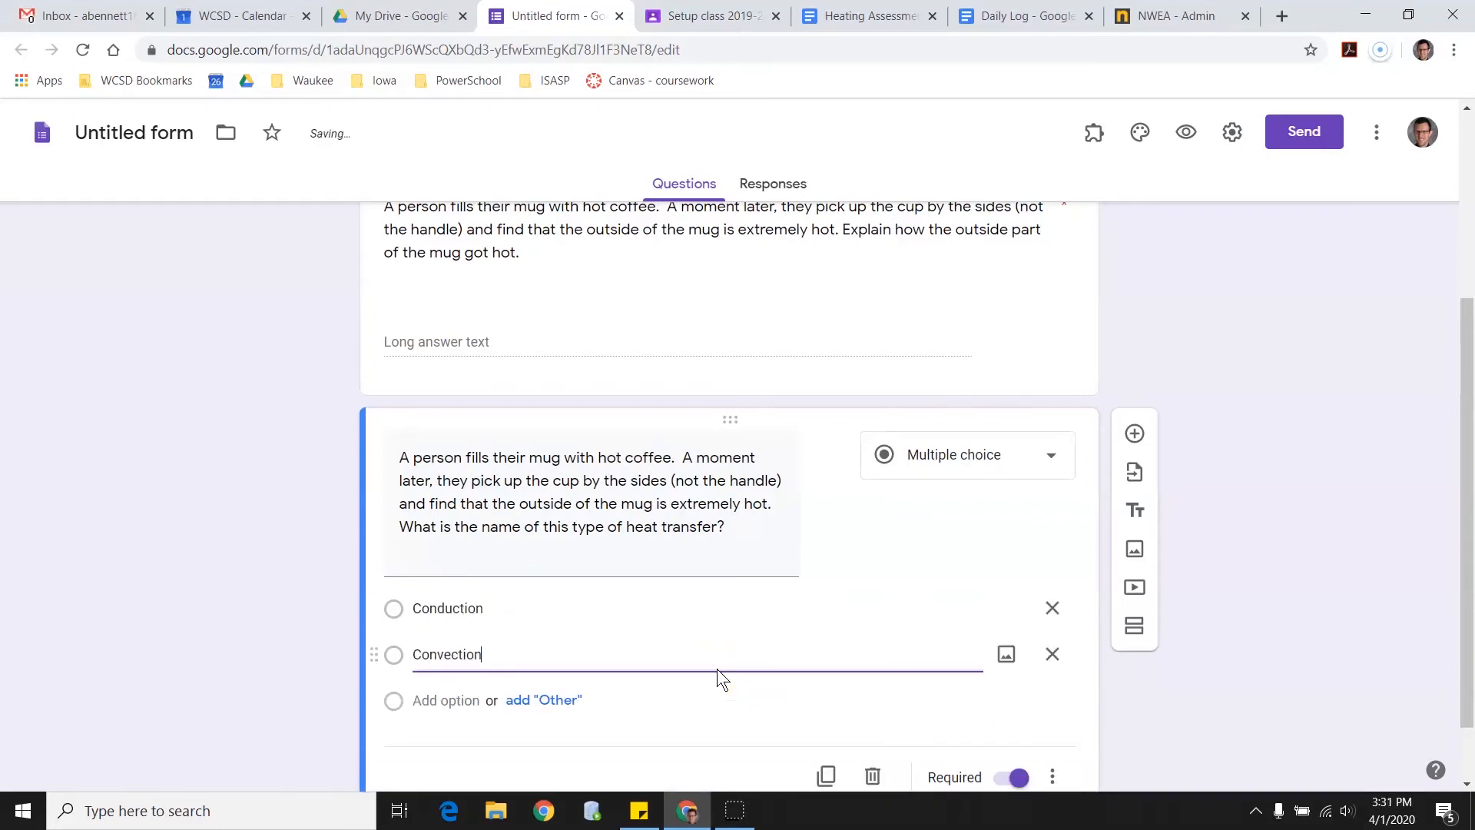
key("Return")
type("Radiation")
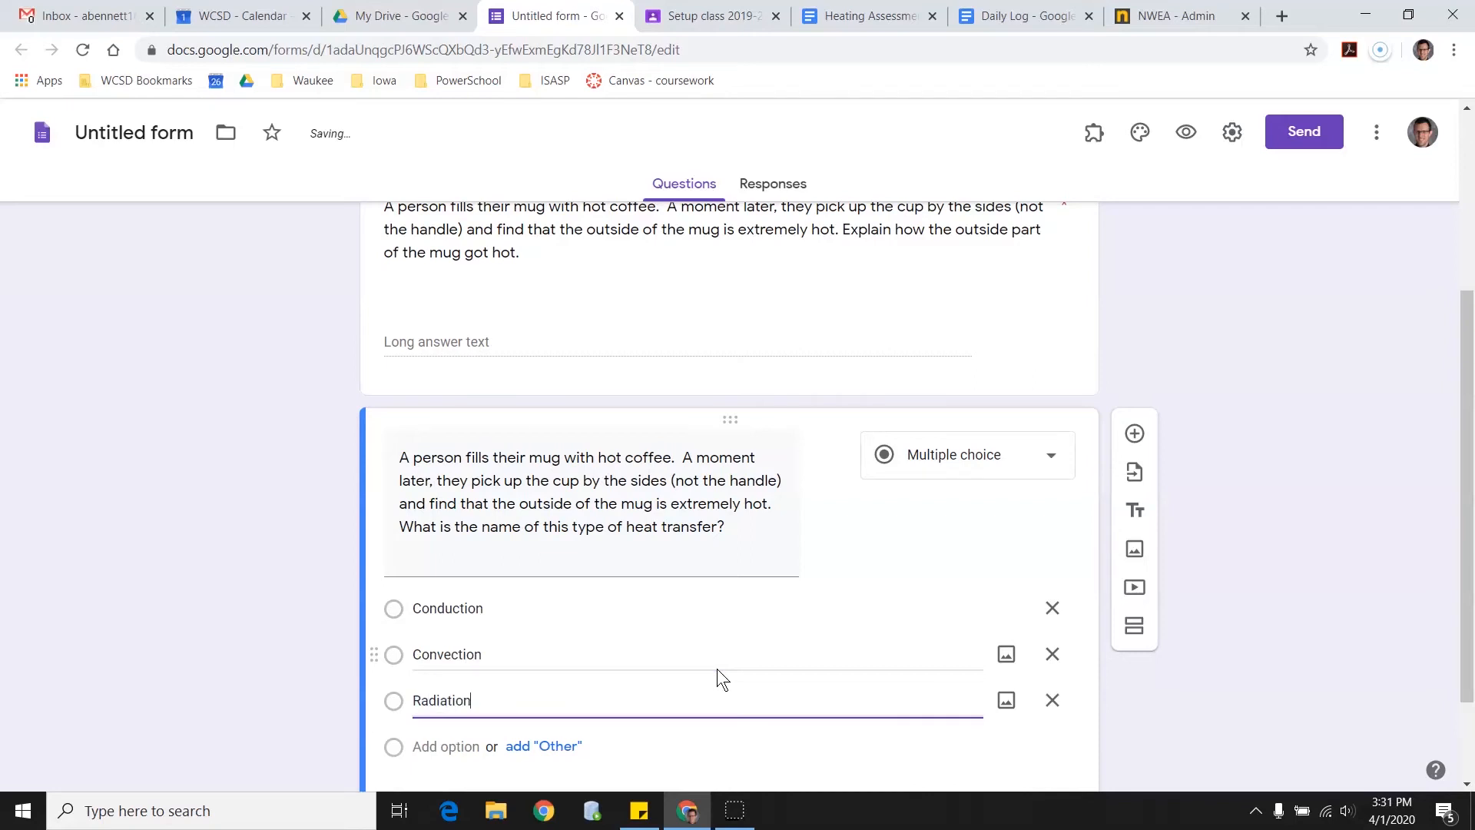
scroll(1228, 607, "down", 2)
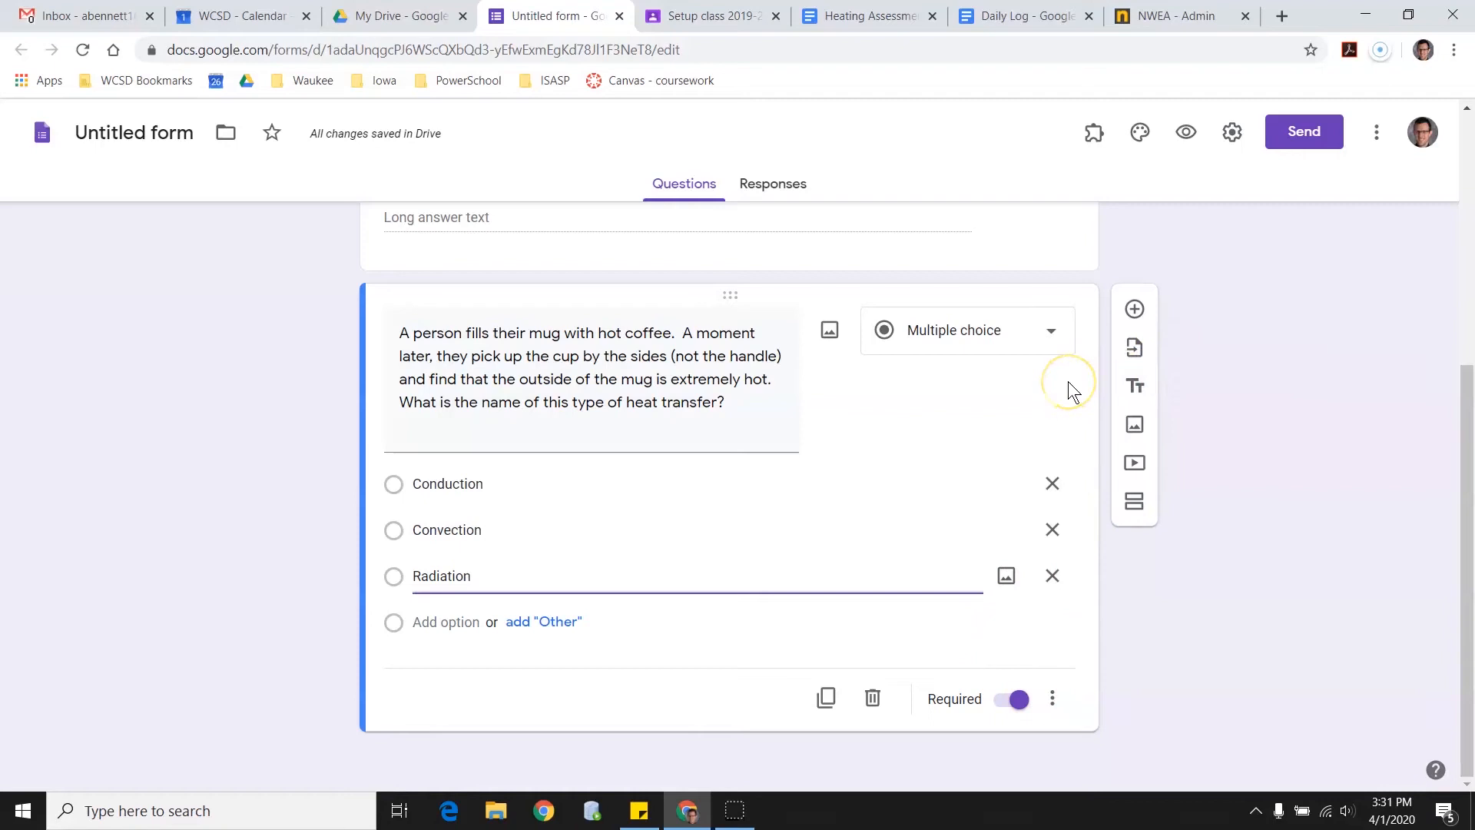
Add a short answer question titled "Last Name" directly below the introductory text block
left_click(1310, 244)
scroll(1123, 273, "up", 5)
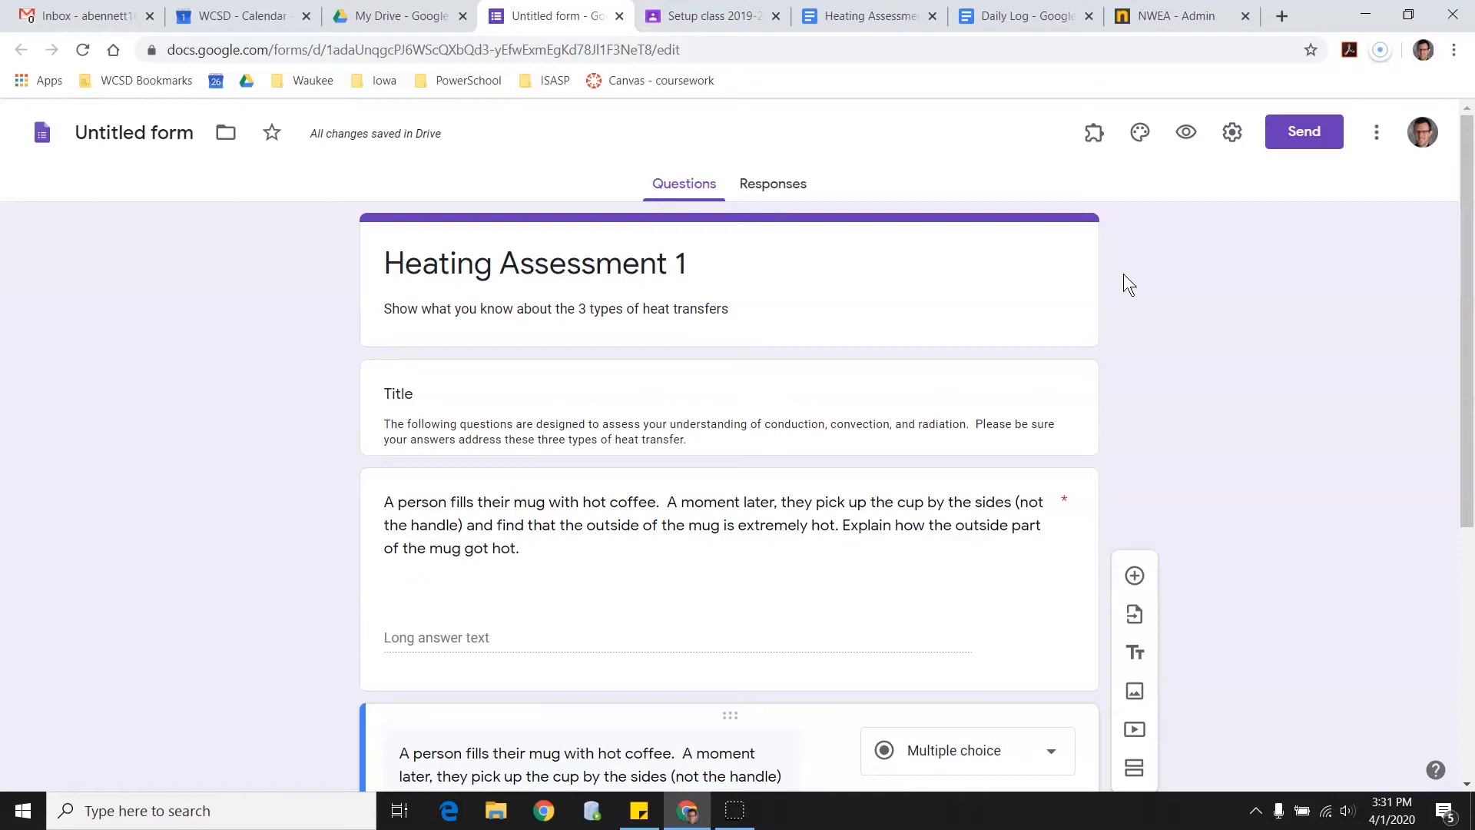
left_click(820, 423)
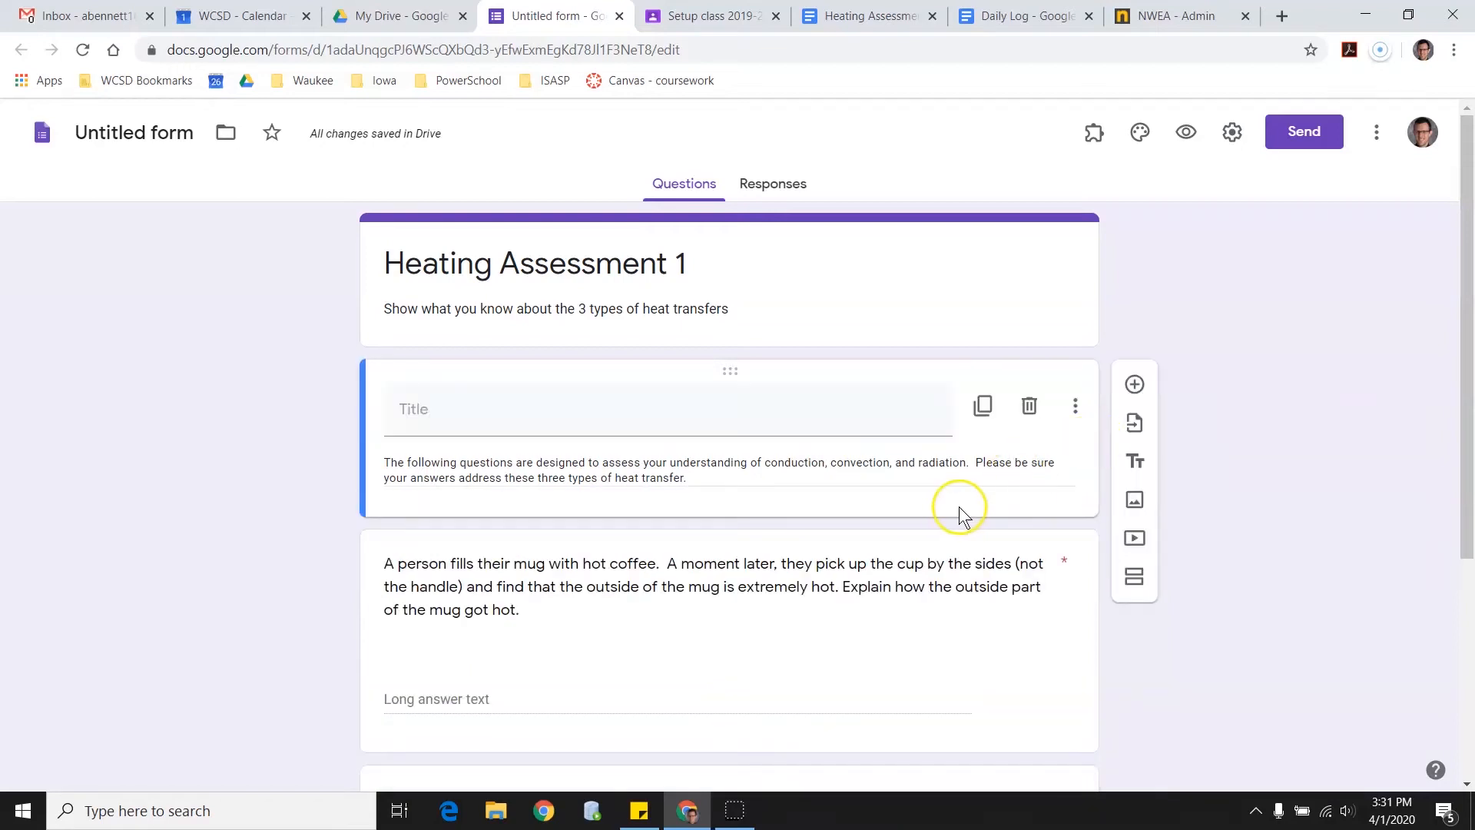
left_click(1133, 385)
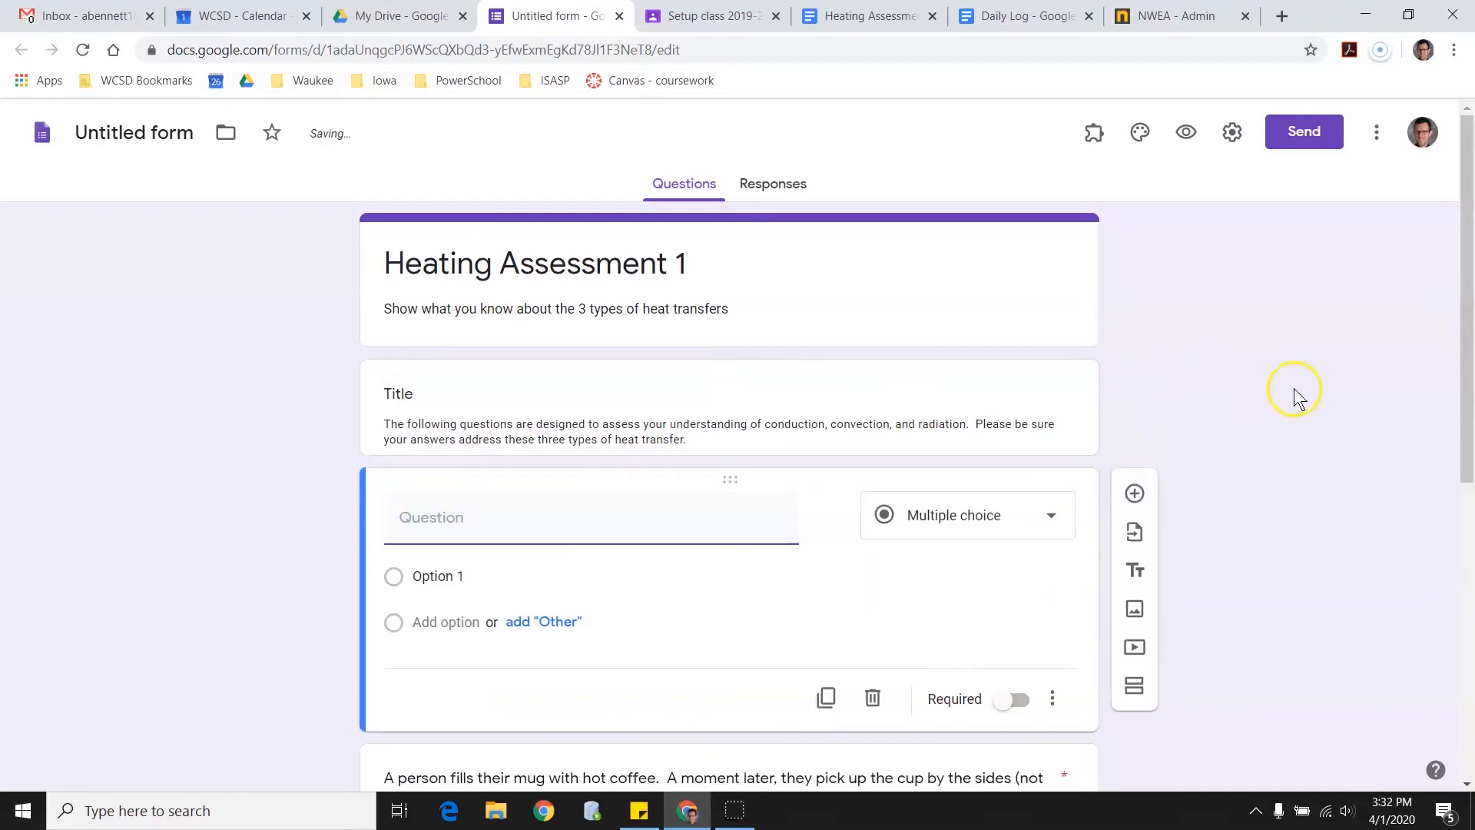
type("Last")
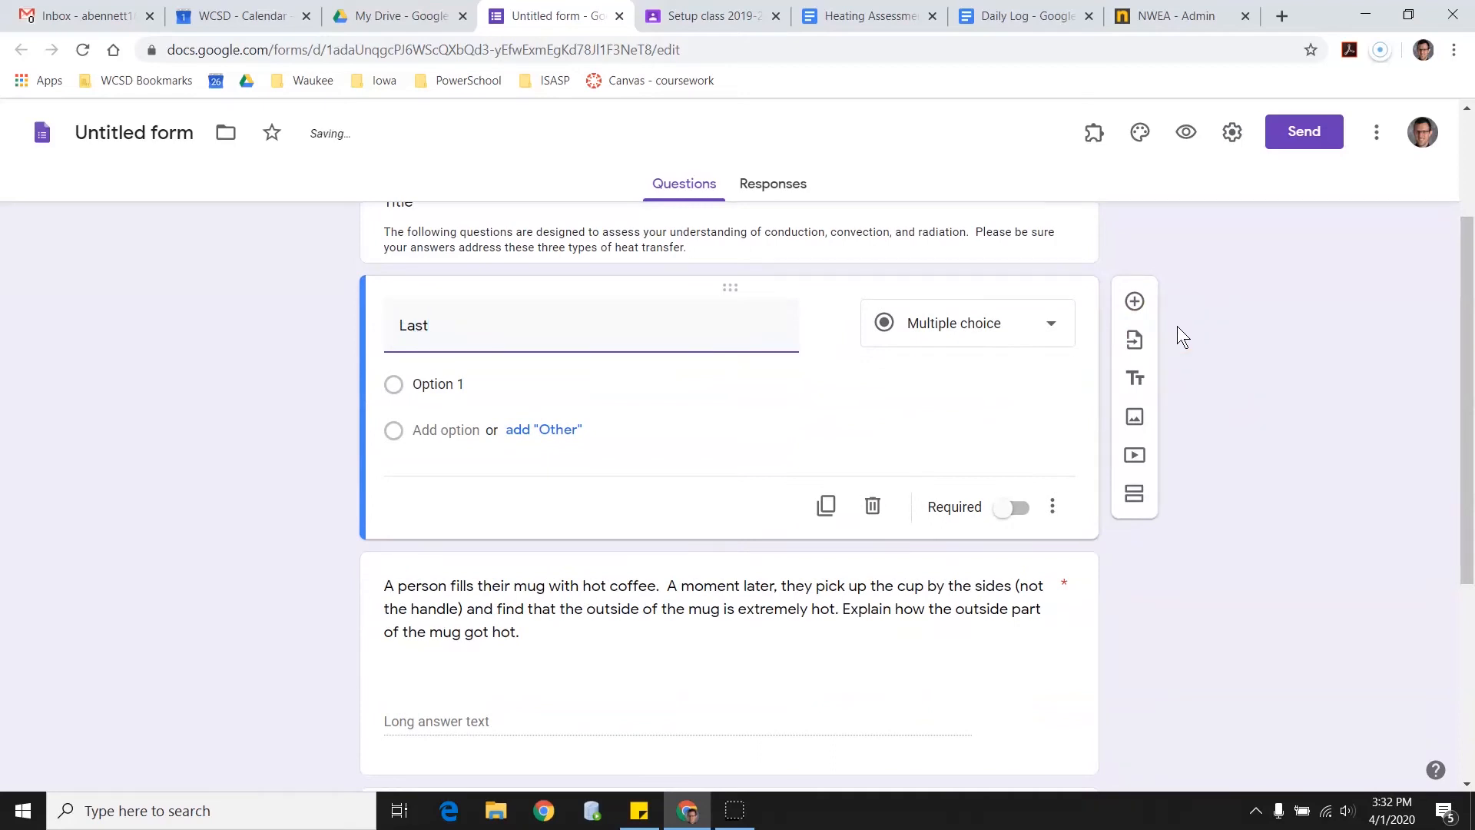
type(" Name")
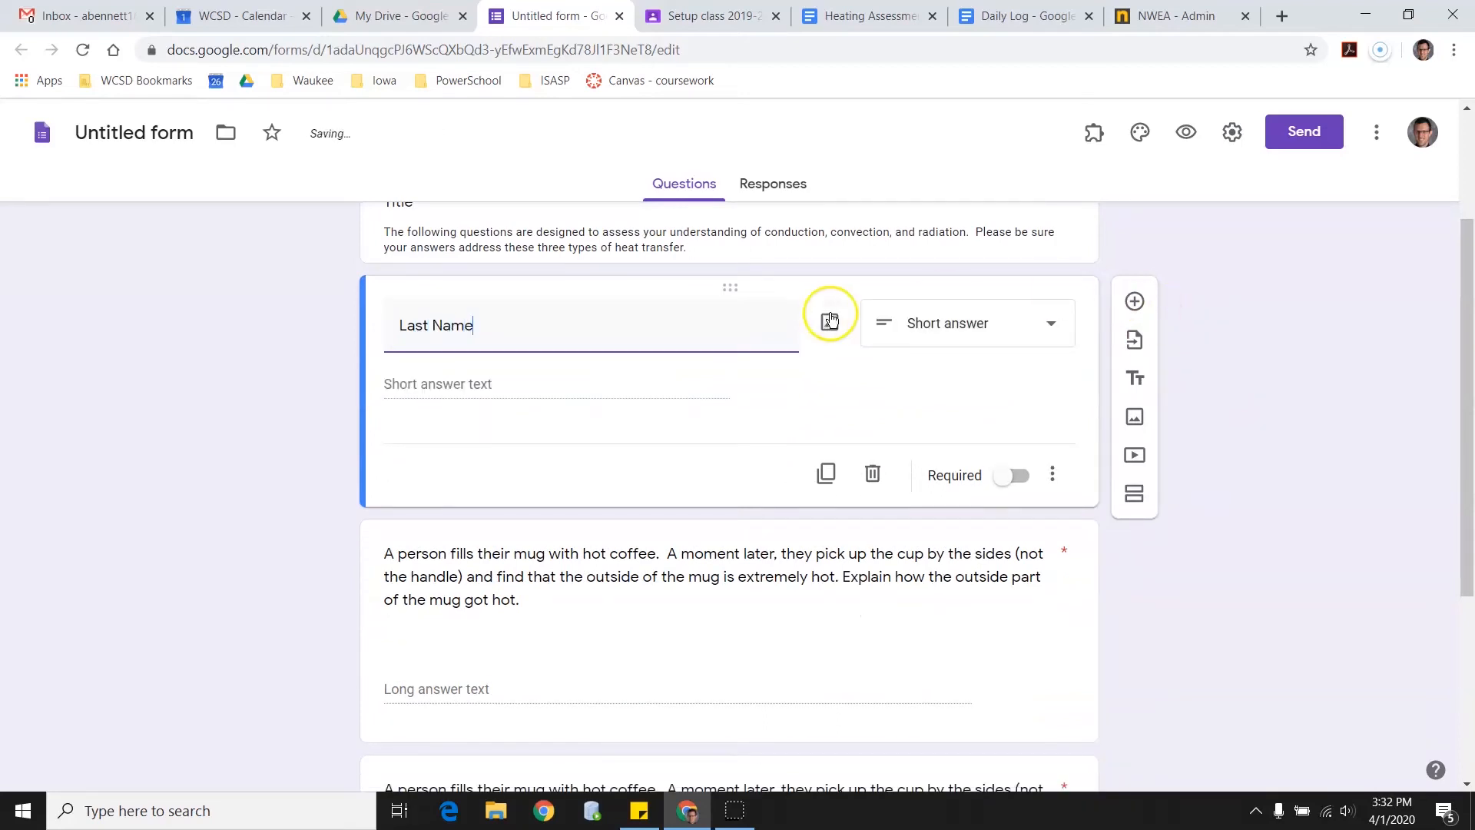
Duplicate the Last Name question and retitle the copy "First Name"
left_click(811, 477)
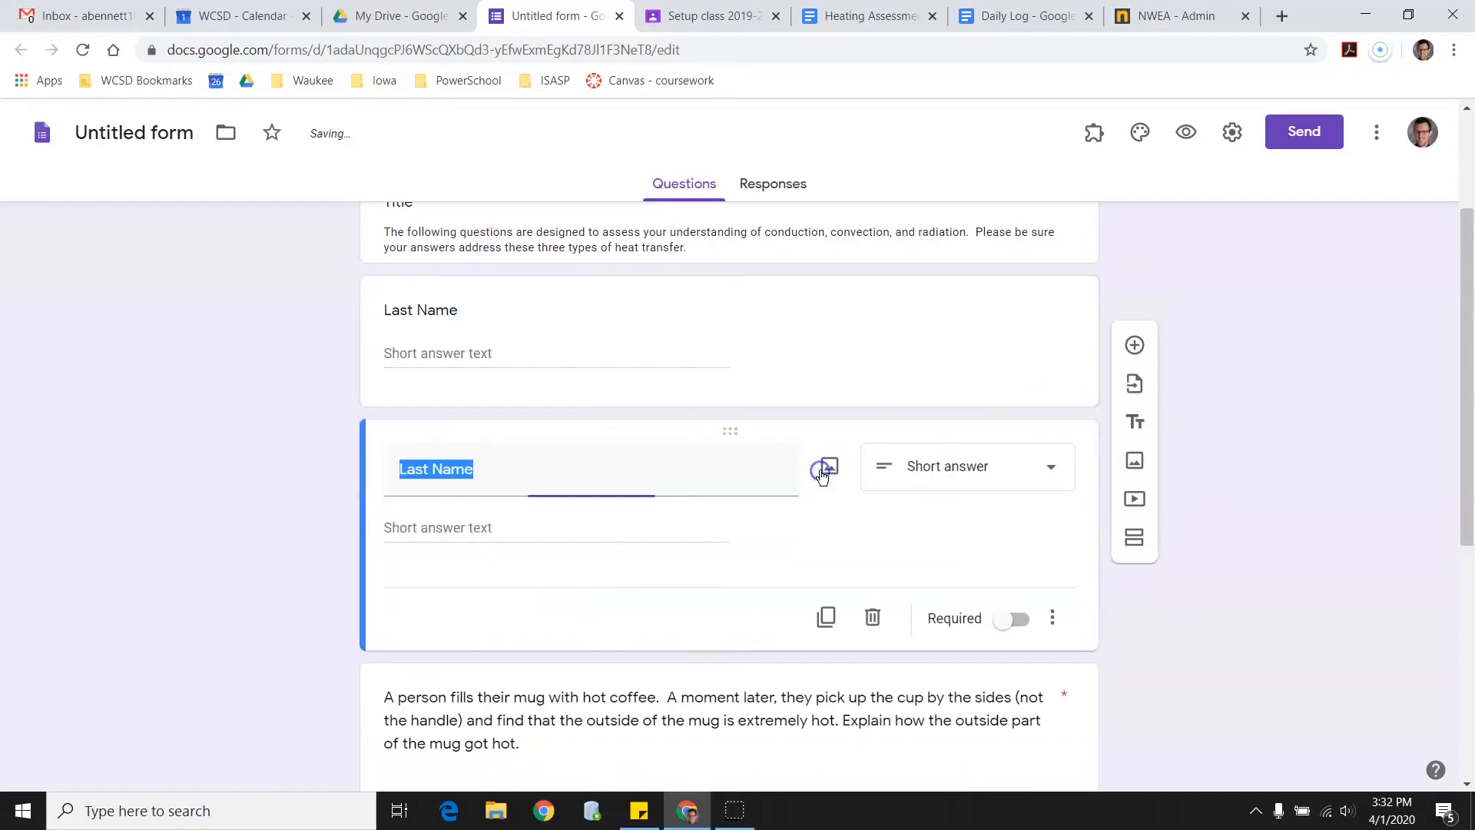
left_click(418, 469)
double_click(419, 469)
type("First")
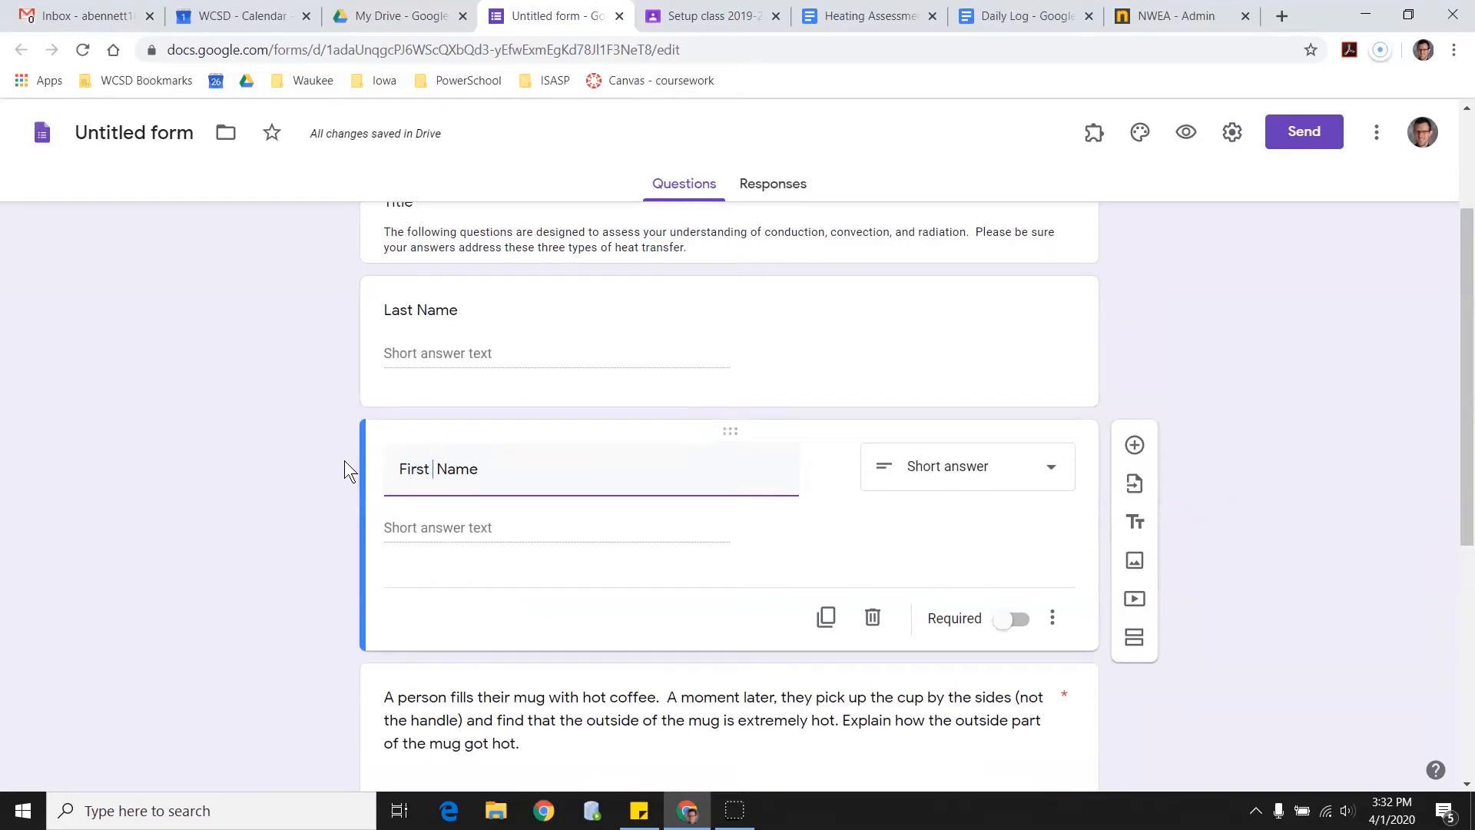
Duplicate the First Name question, retitle the copy "Class period" and change it to multiple choice
scroll(854, 467, "down", 2)
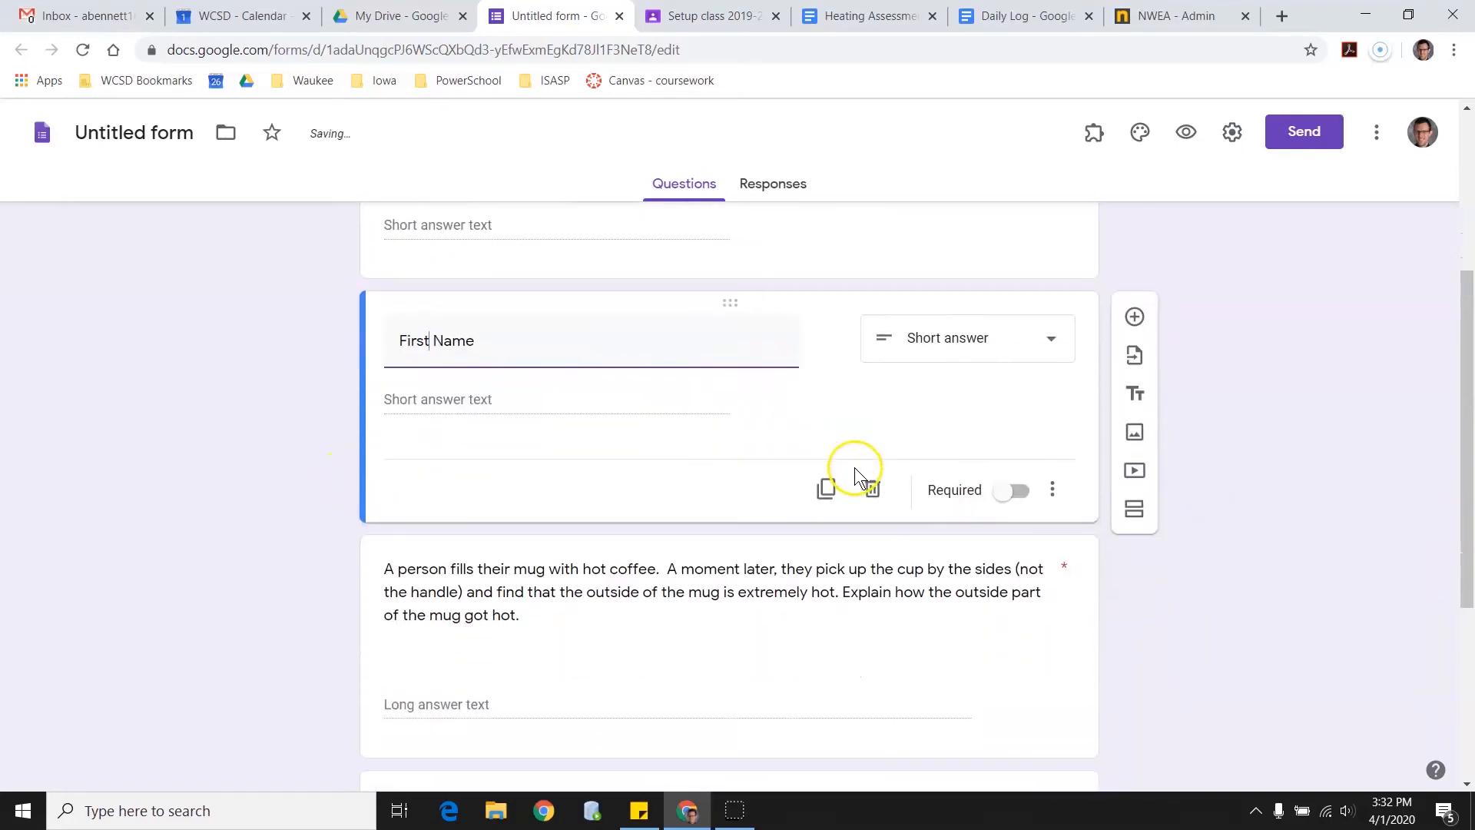
left_click(827, 490)
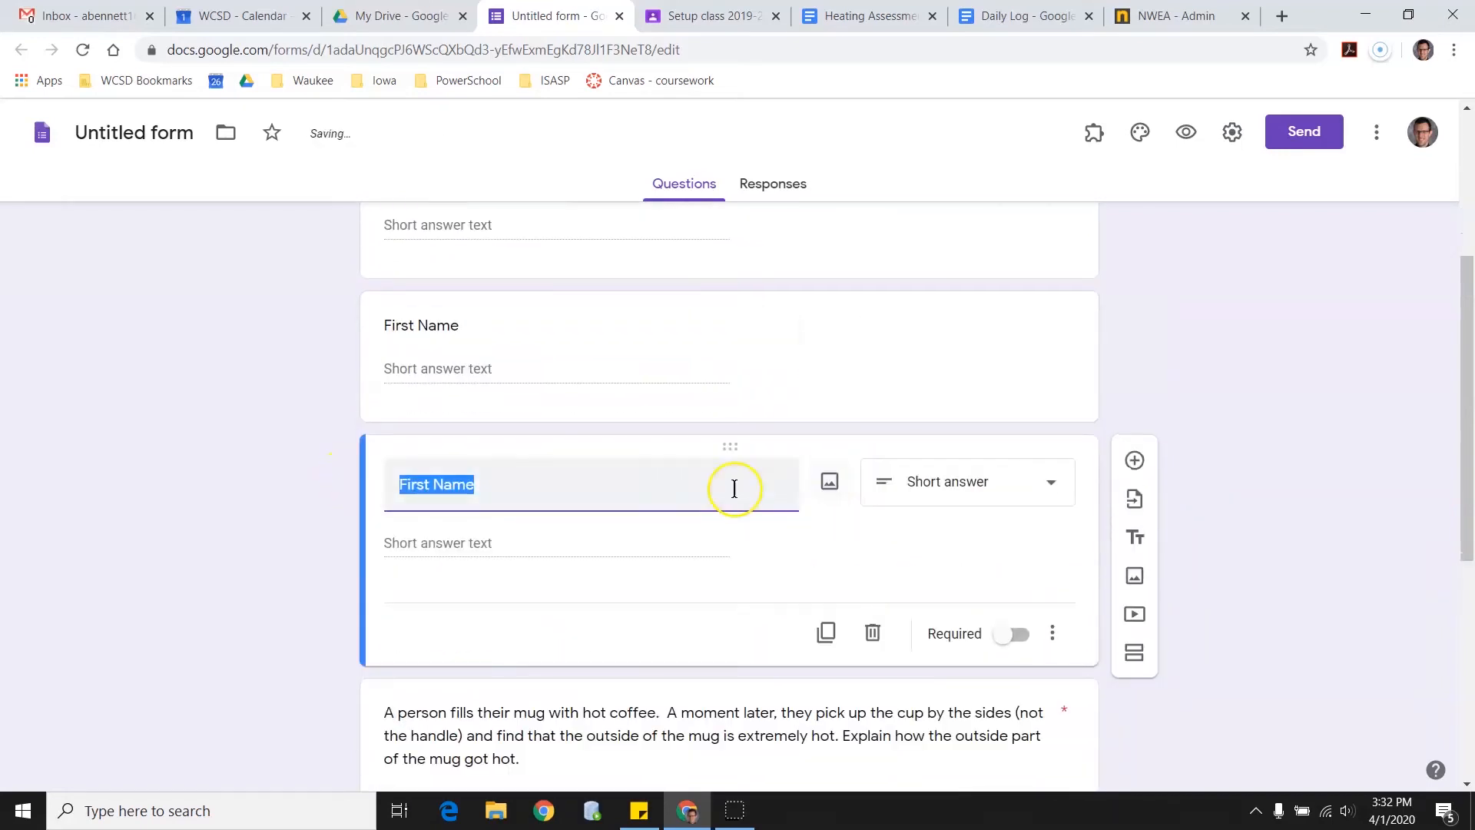
type("Class period")
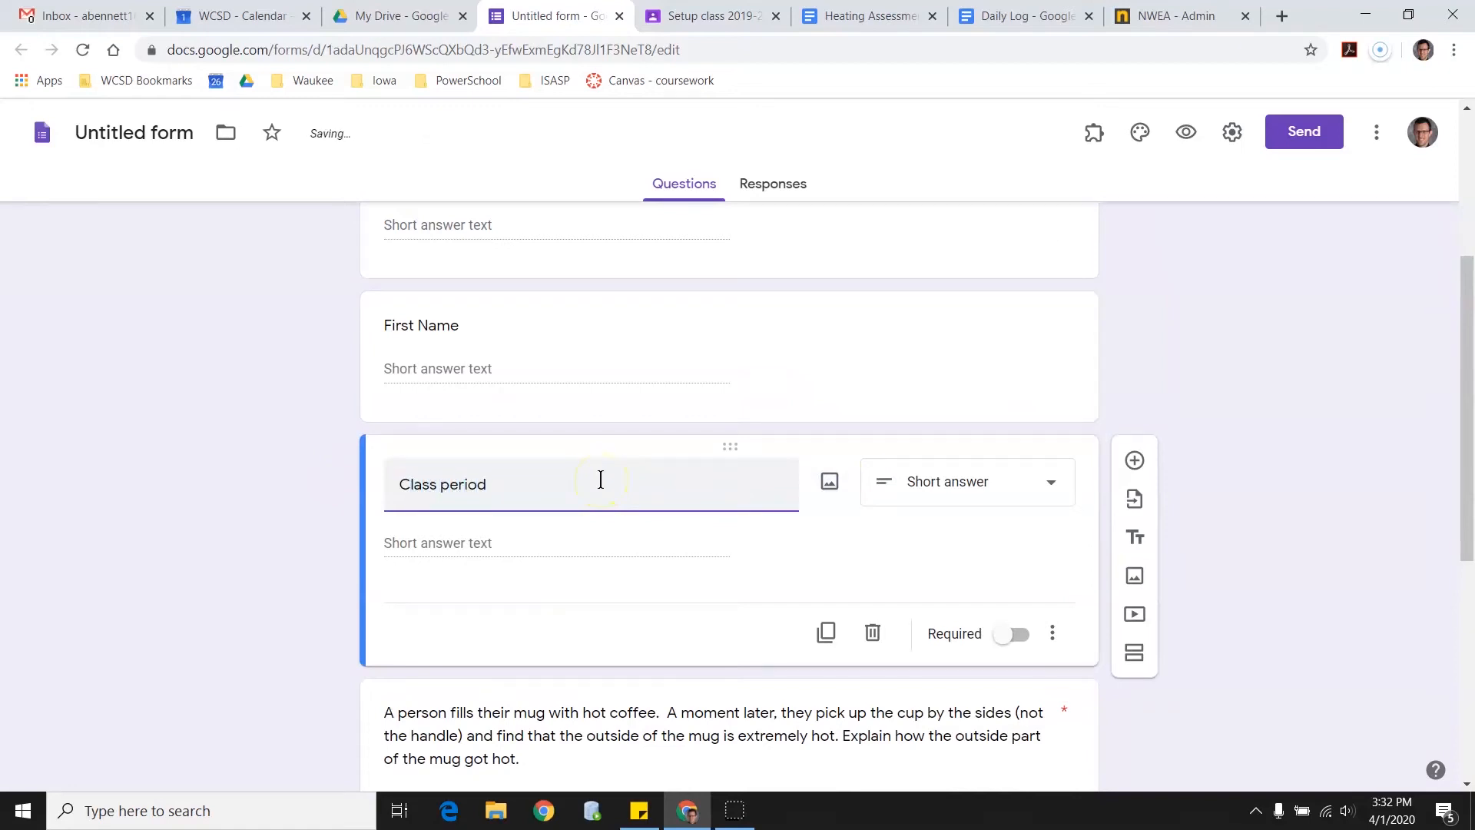
left_click(1023, 481)
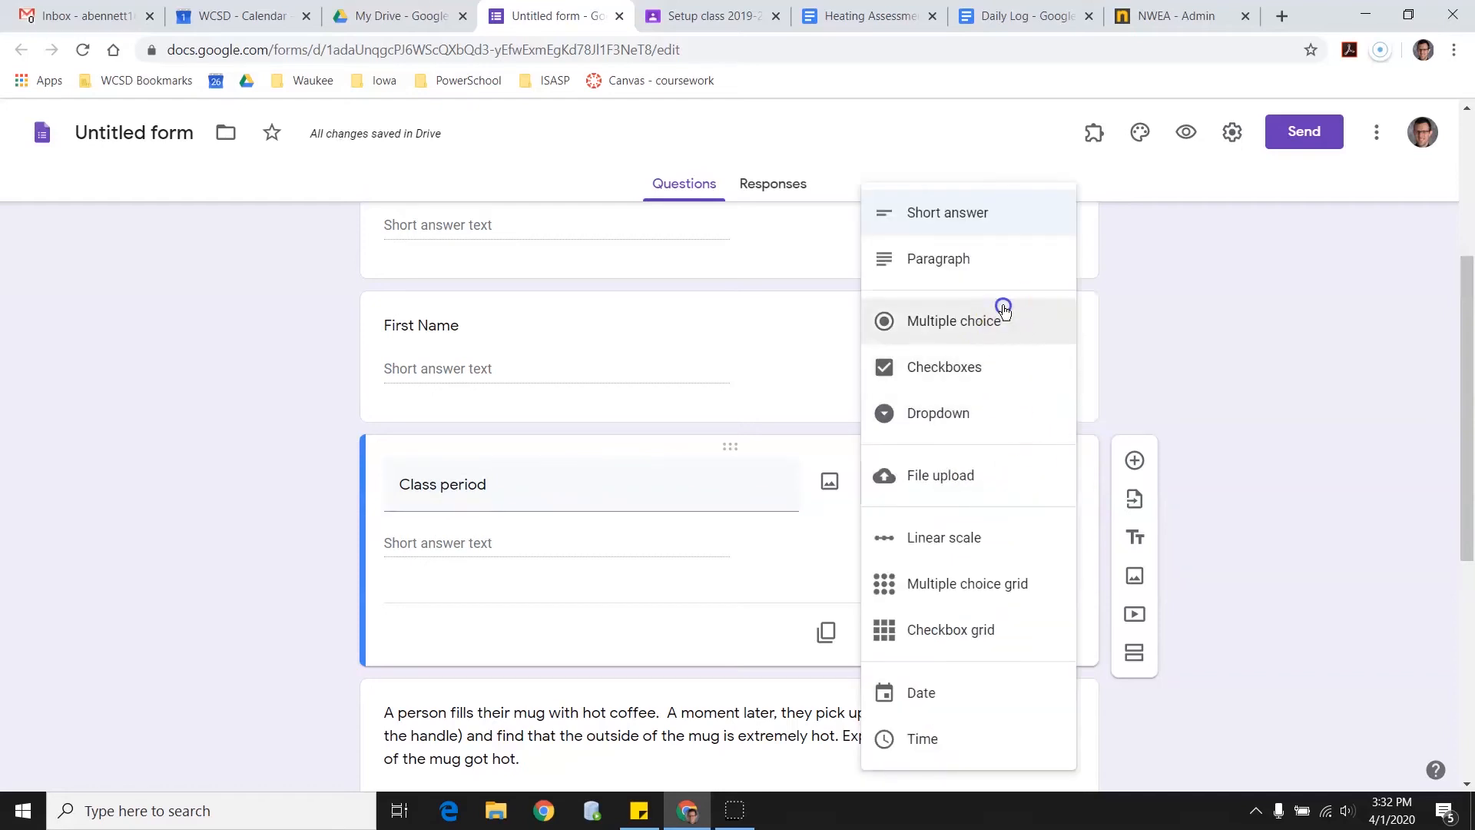
left_click(1000, 311)
Give the Class period question the answer options 1, 2, 4, 5, 6 and 7
left_click(499, 541)
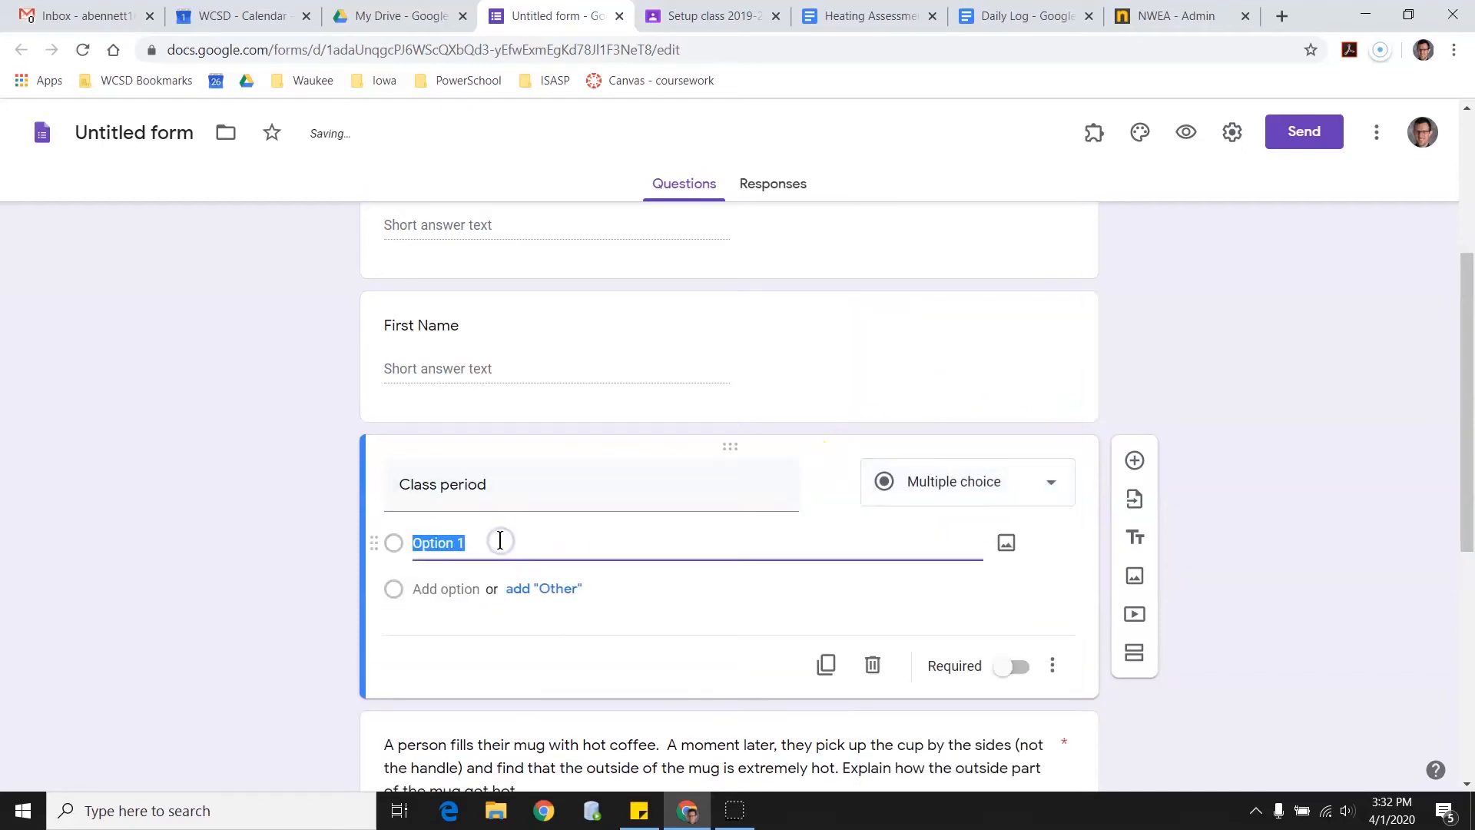
type("1")
key("Return")
type("2")
key("Return")
type("4")
key("Return")
type("5")
key("Return")
type("6")
key("Return")
type("7")
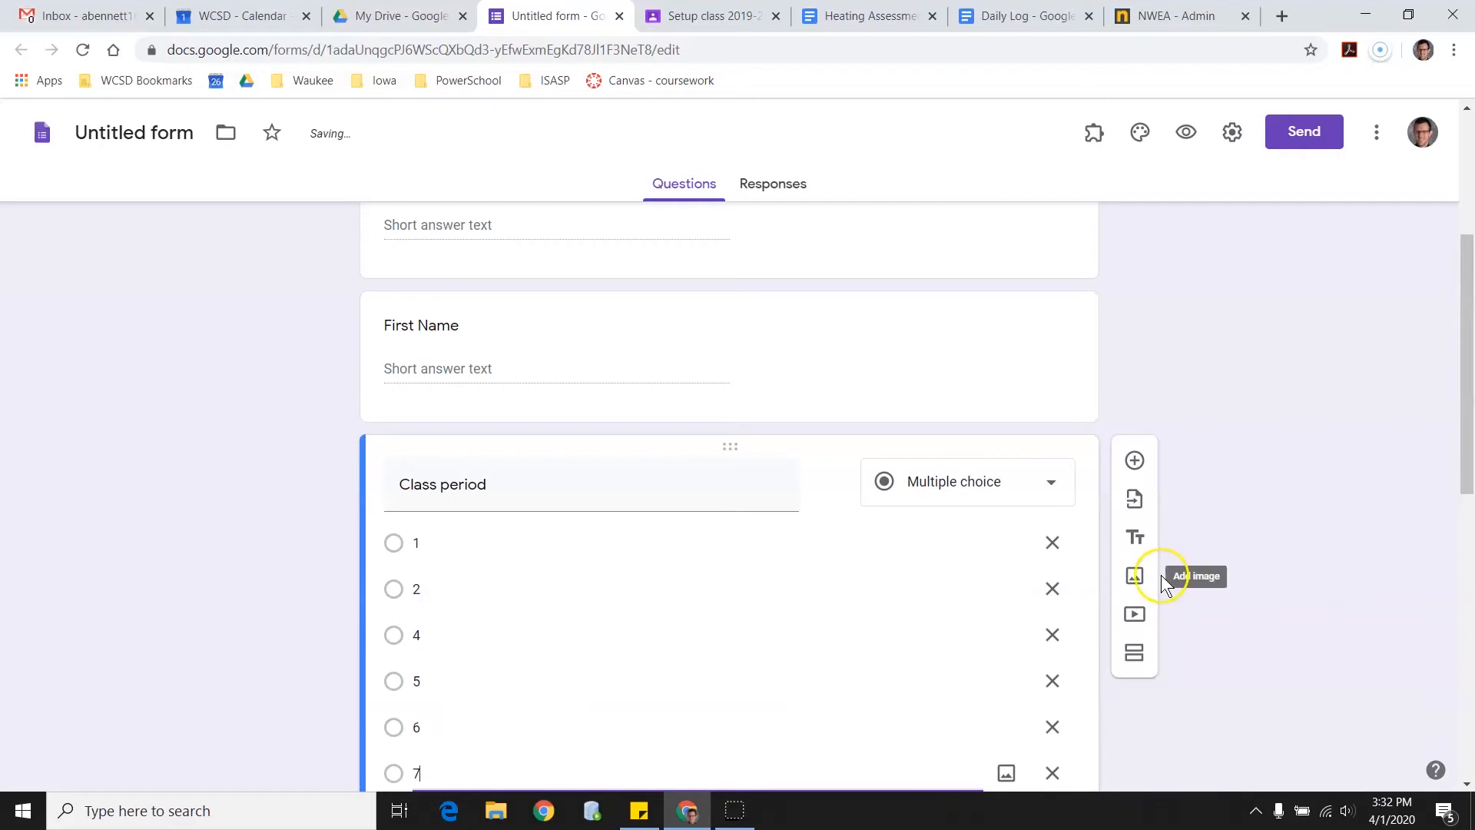
scroll(1362, 482, "down", 3)
scroll(1361, 481, "down", 1)
scroll(1362, 481, "up", 1)
scroll(1362, 483, "up", 1)
scroll(1361, 482, "down", 1)
scroll(1362, 481, "up", 1)
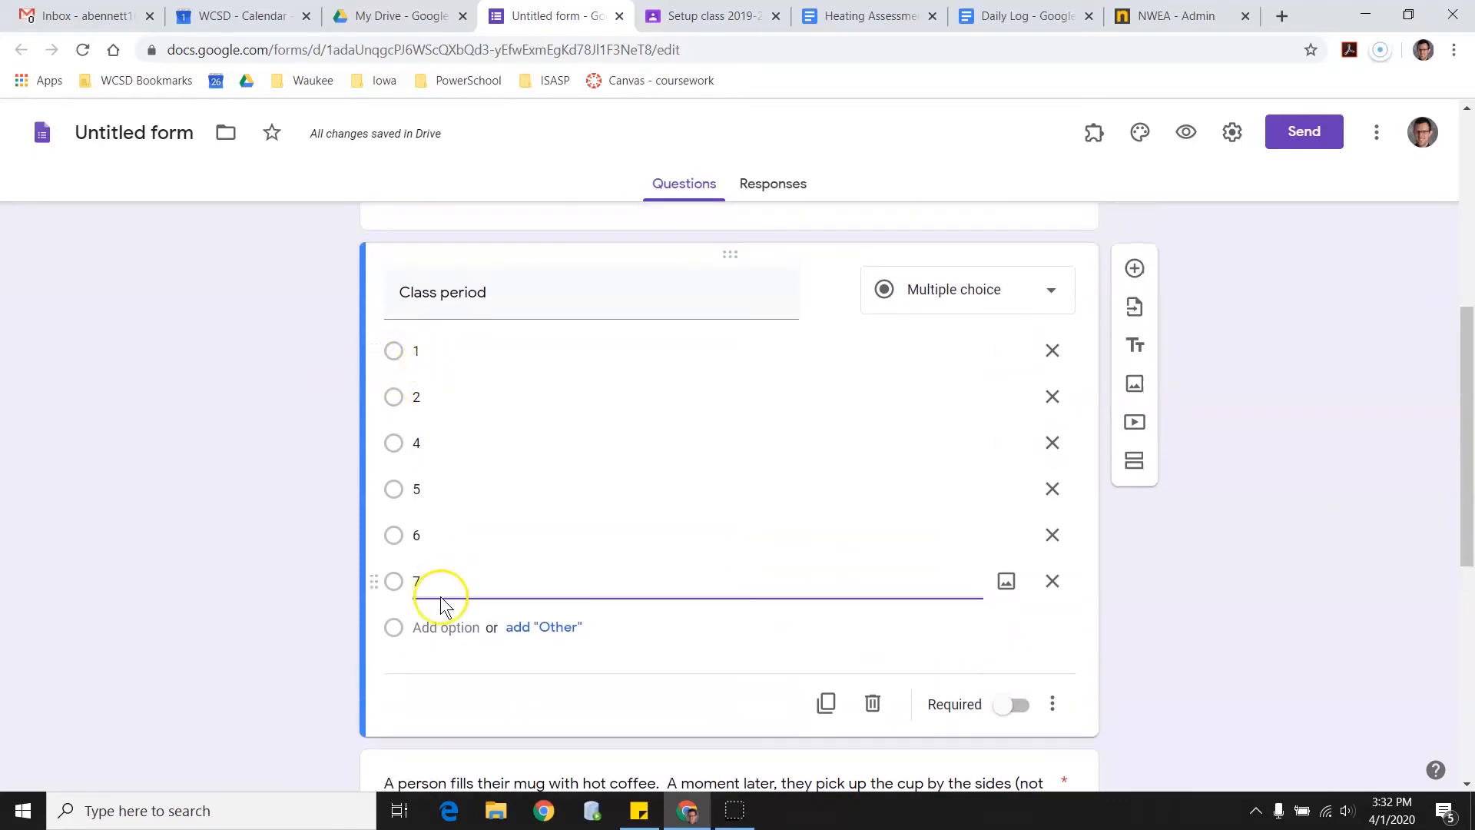
In the form settings, turn on collecting email addresses and limit respondents to 1 response
scroll(1189, 497, "up", 6)
scroll(1188, 492, "up", 1)
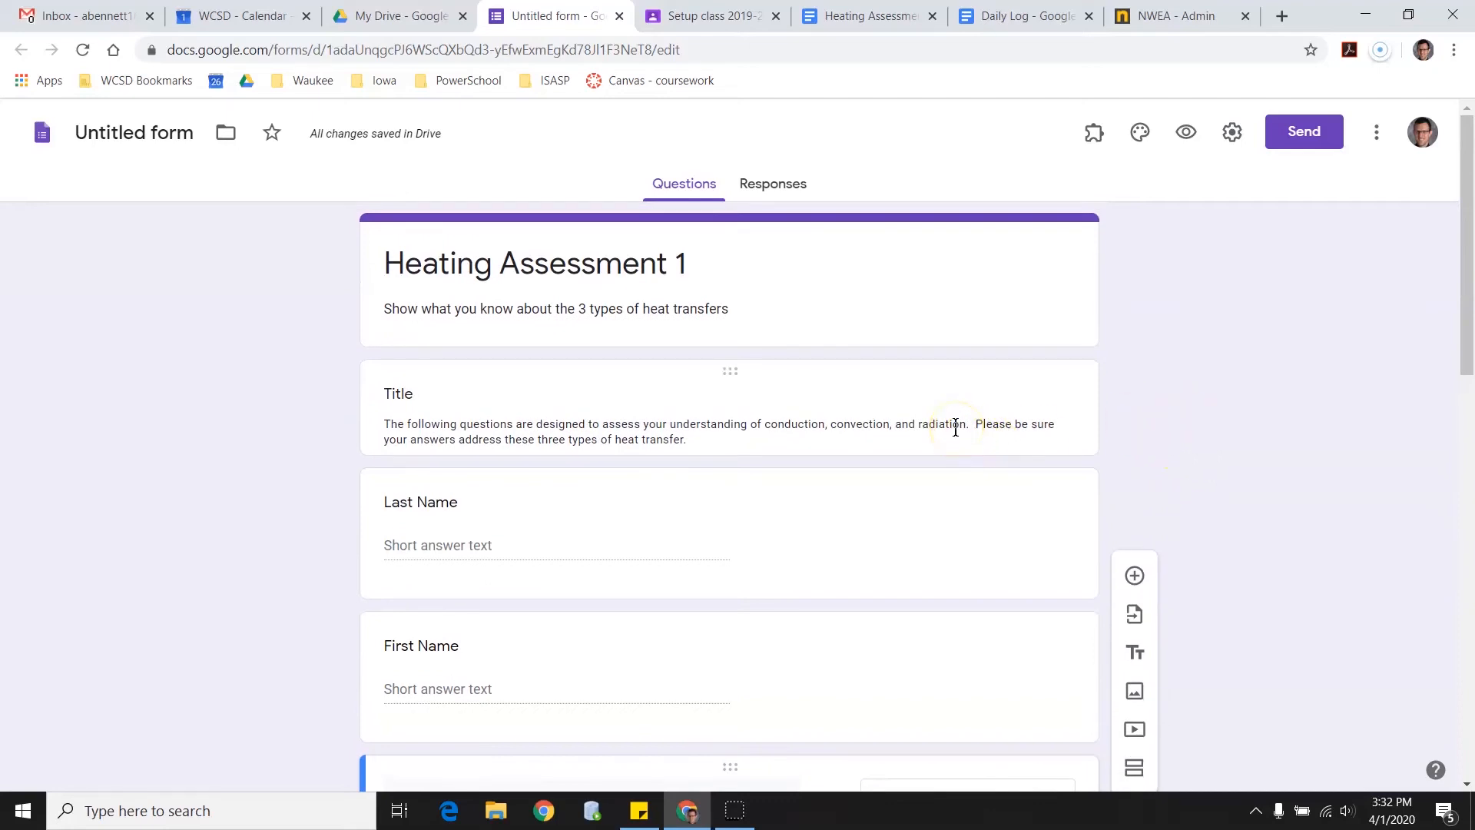
left_click(1233, 135)
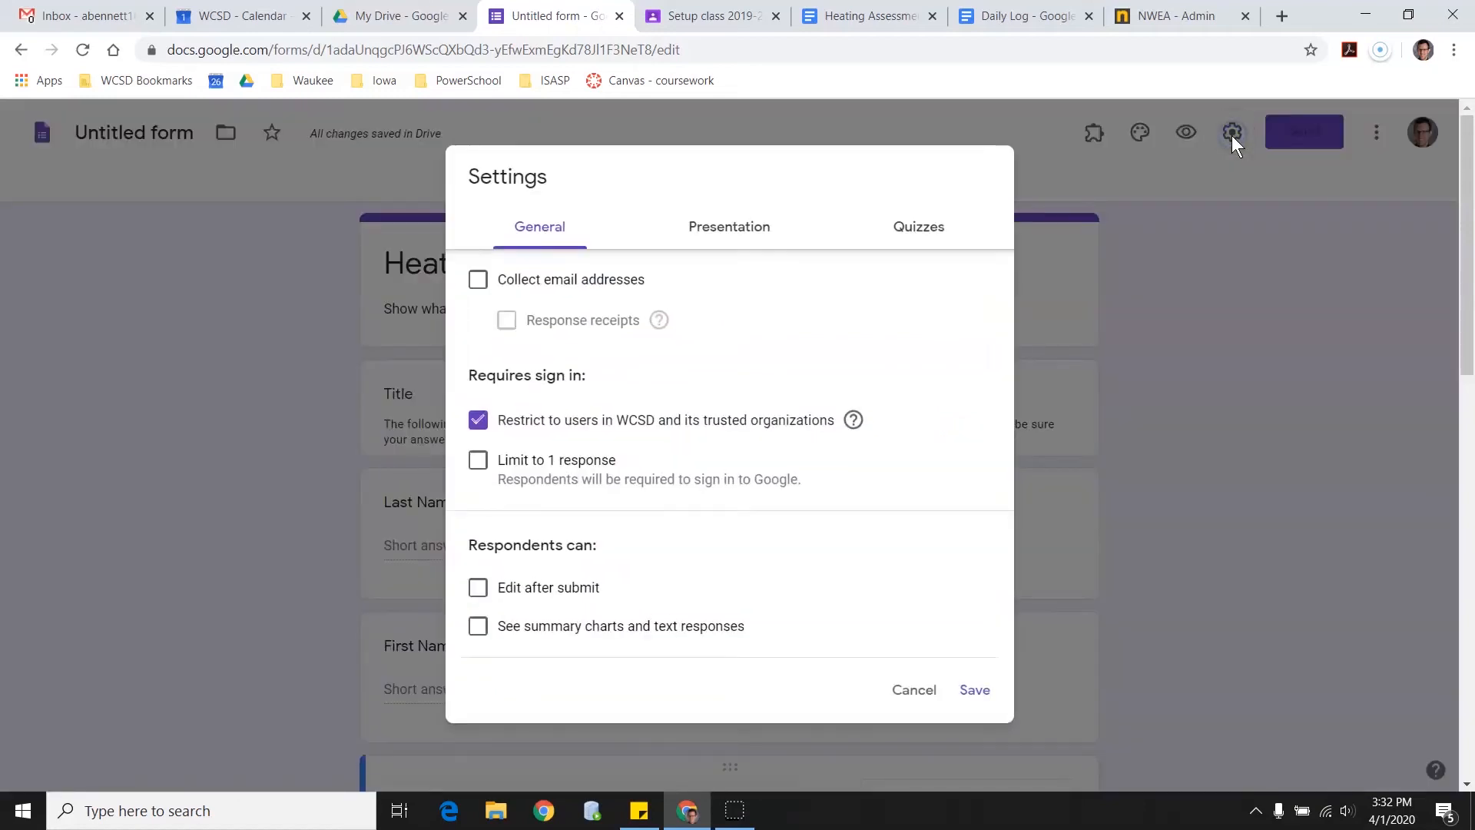
left_click(477, 284)
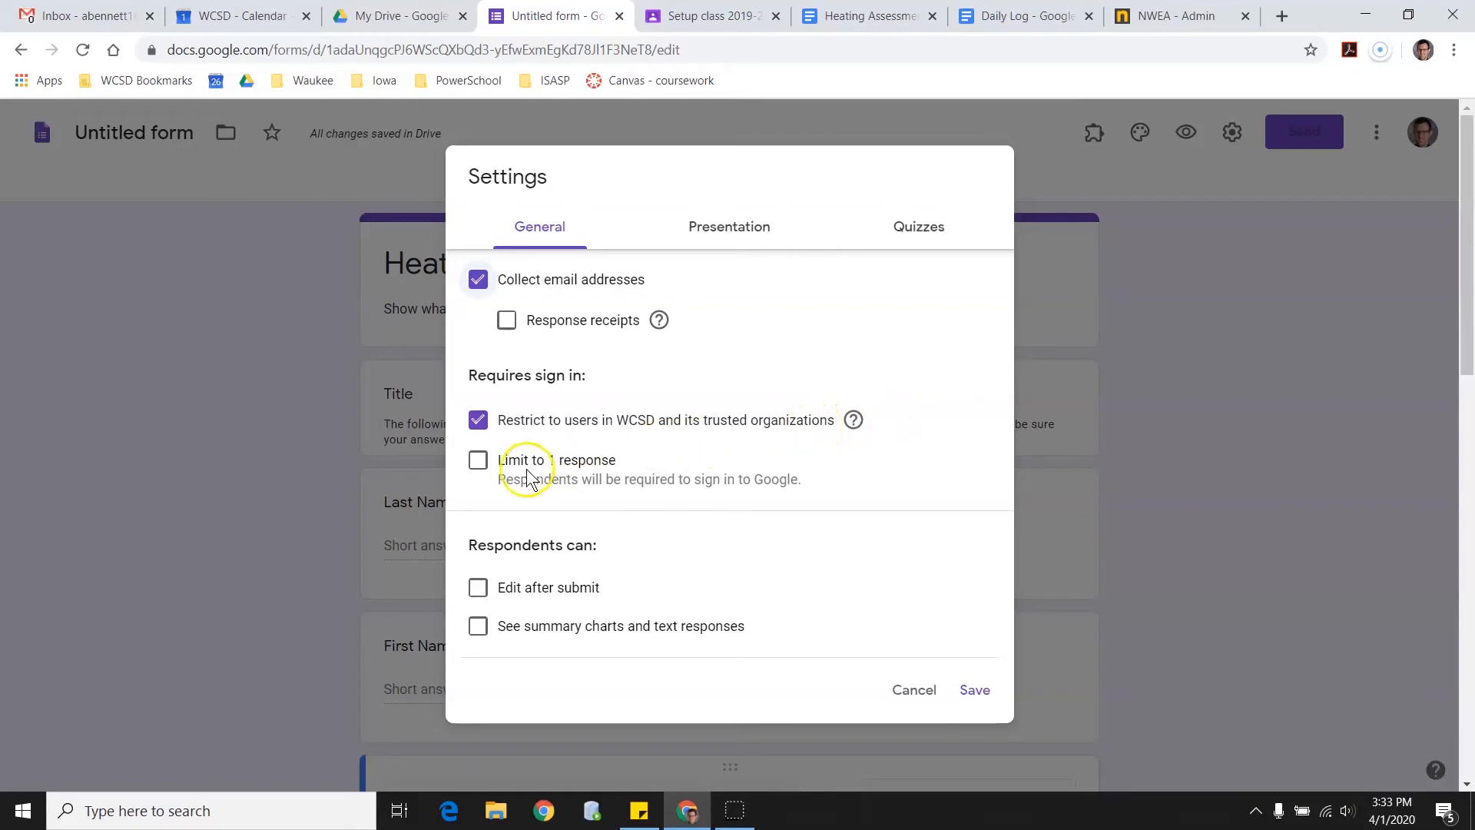
left_click(478, 461)
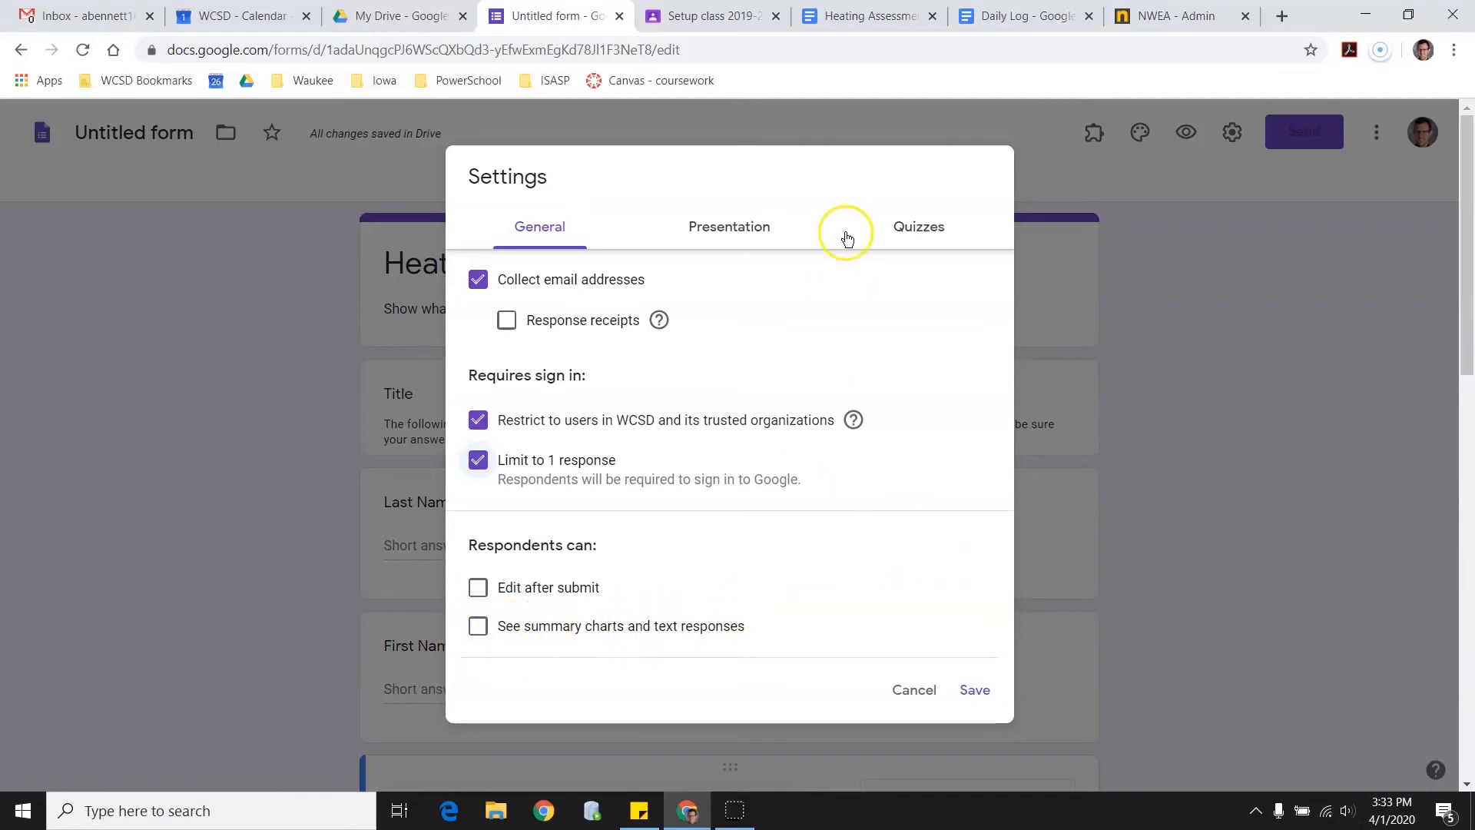
Make the form a quiz with grades released later, after manual review, and save the settings
left_click(732, 236)
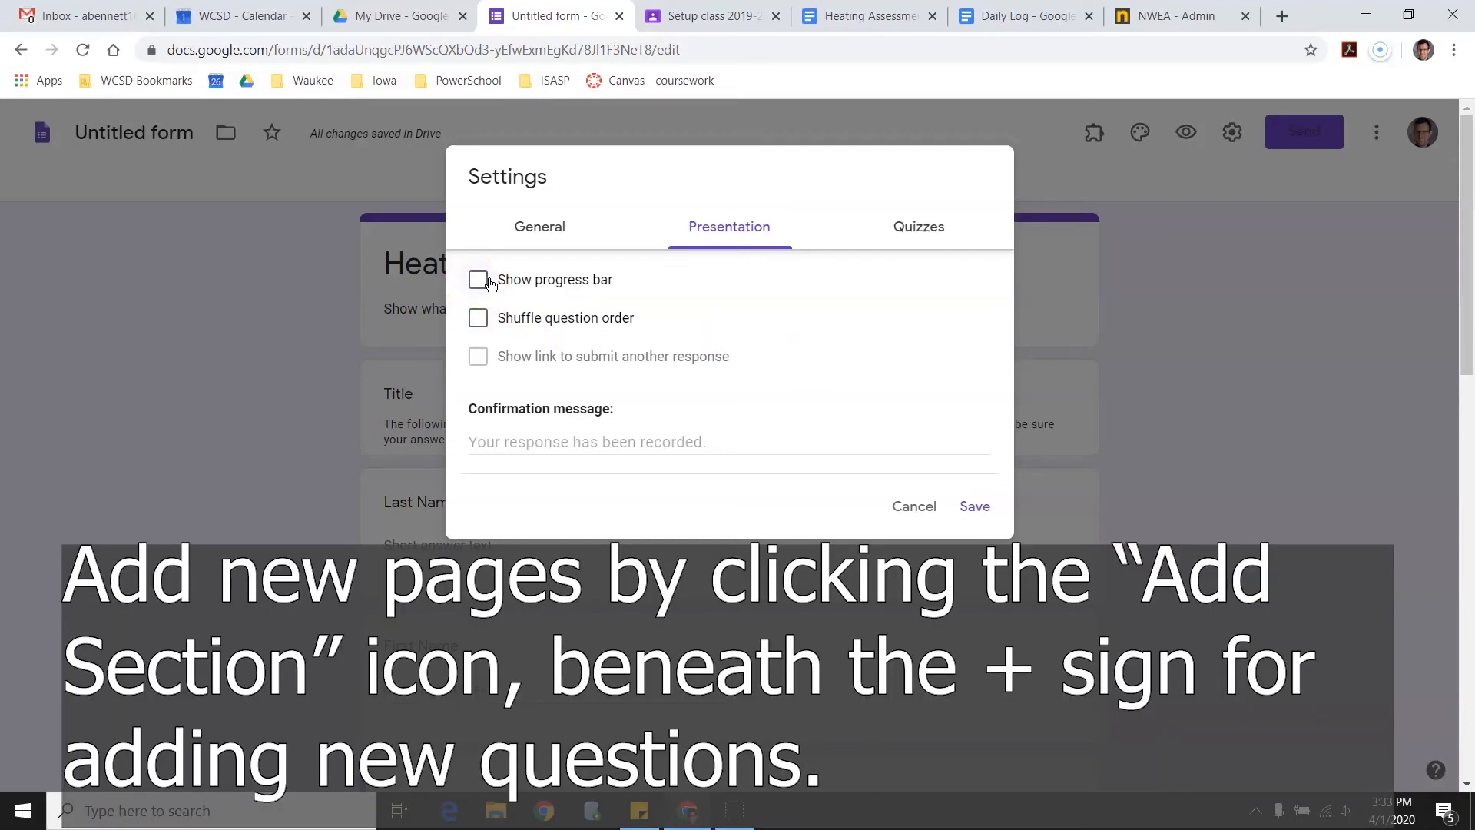
left_click(479, 286)
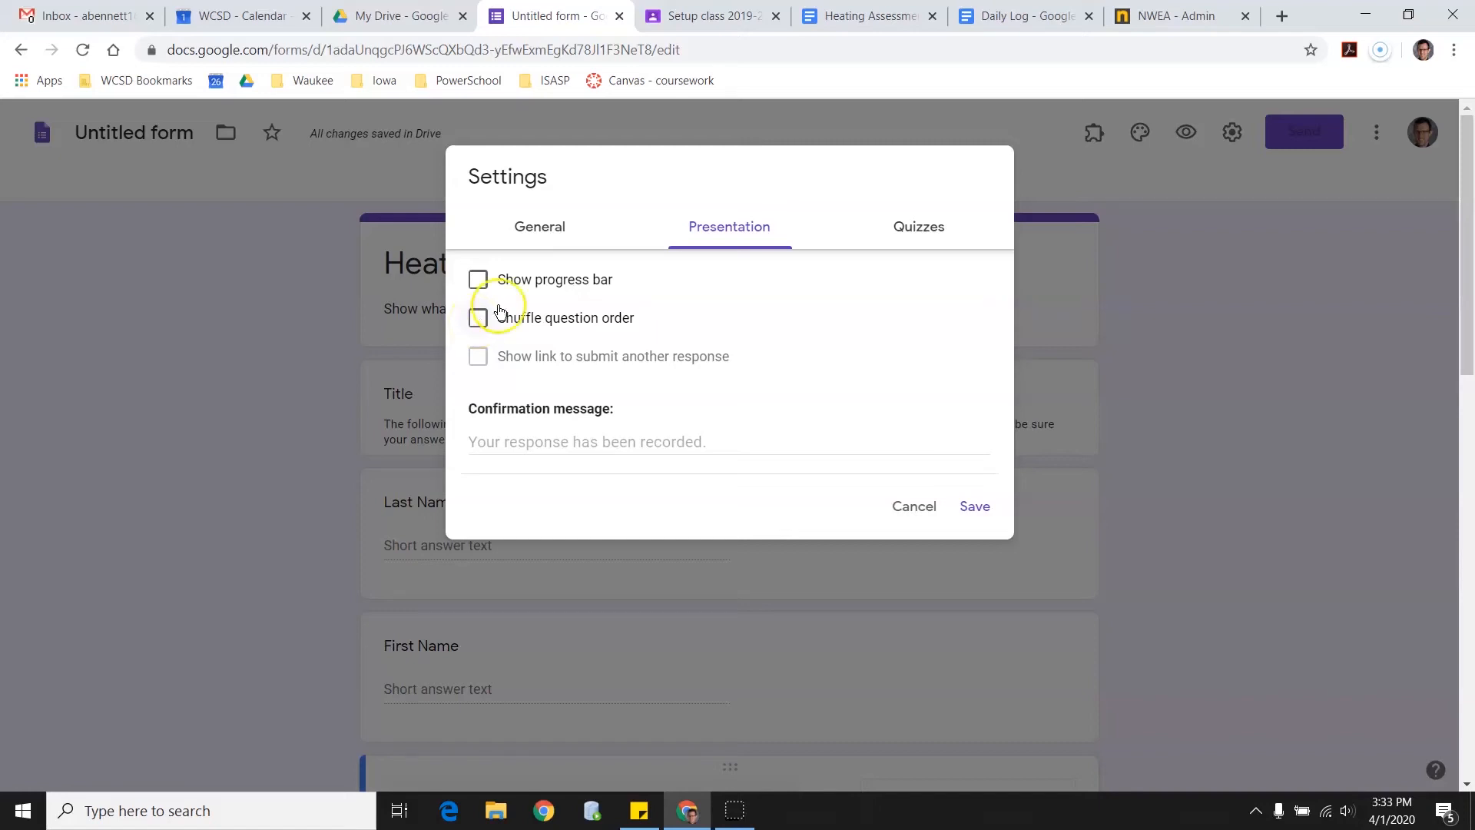
left_click(928, 232)
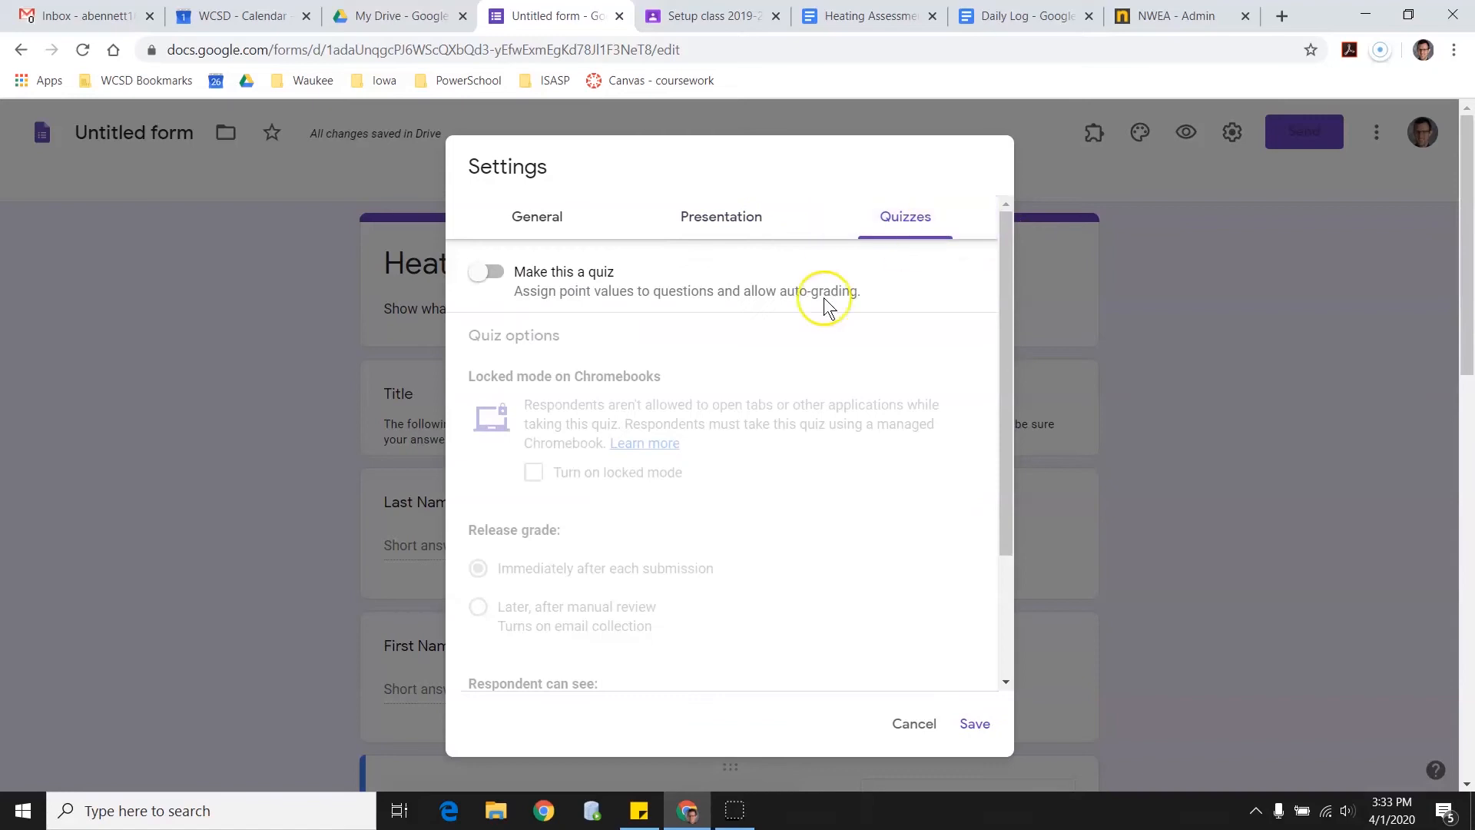
left_click(484, 275)
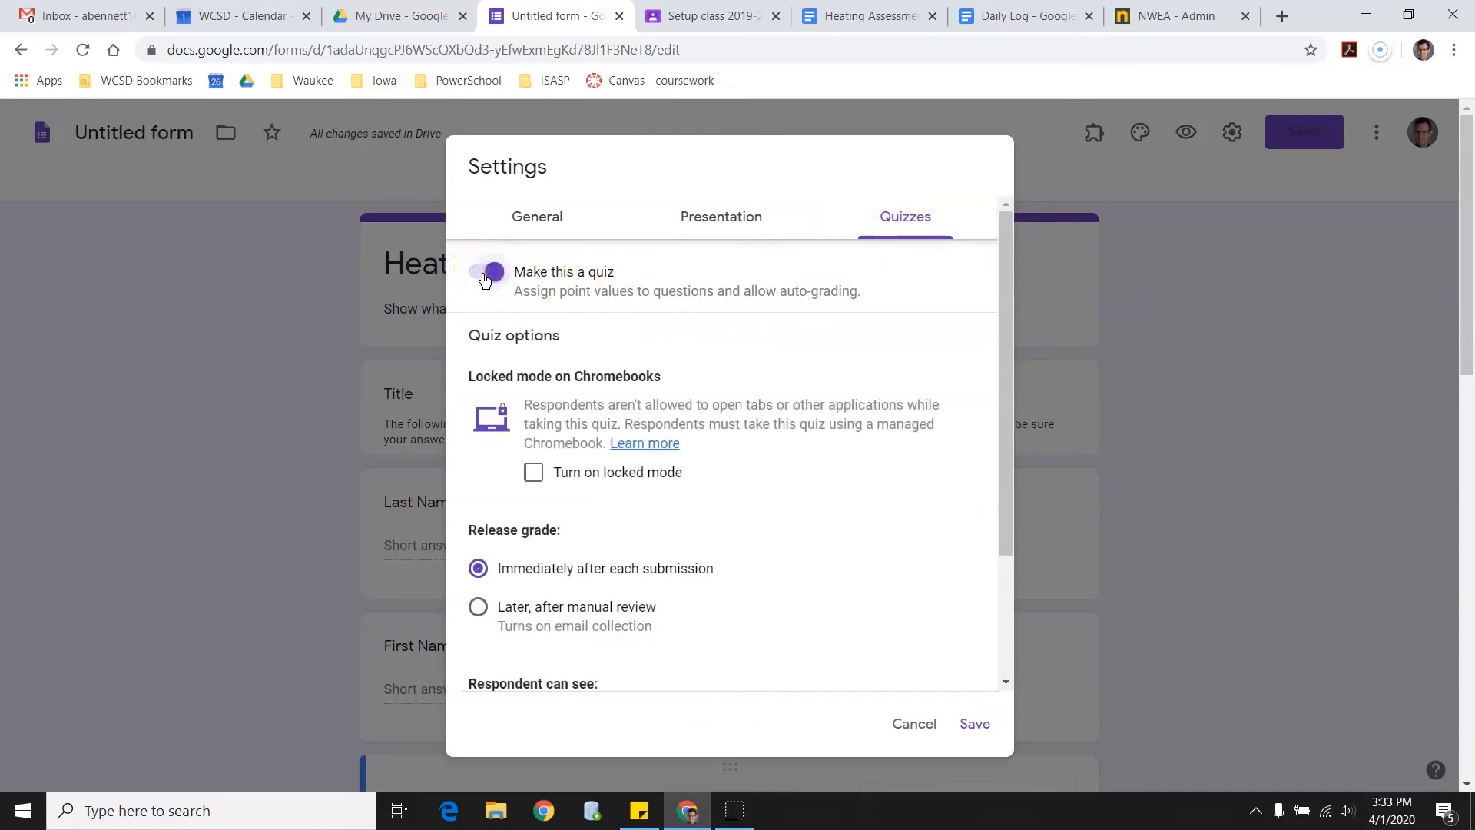
scroll(830, 365, "down", 3)
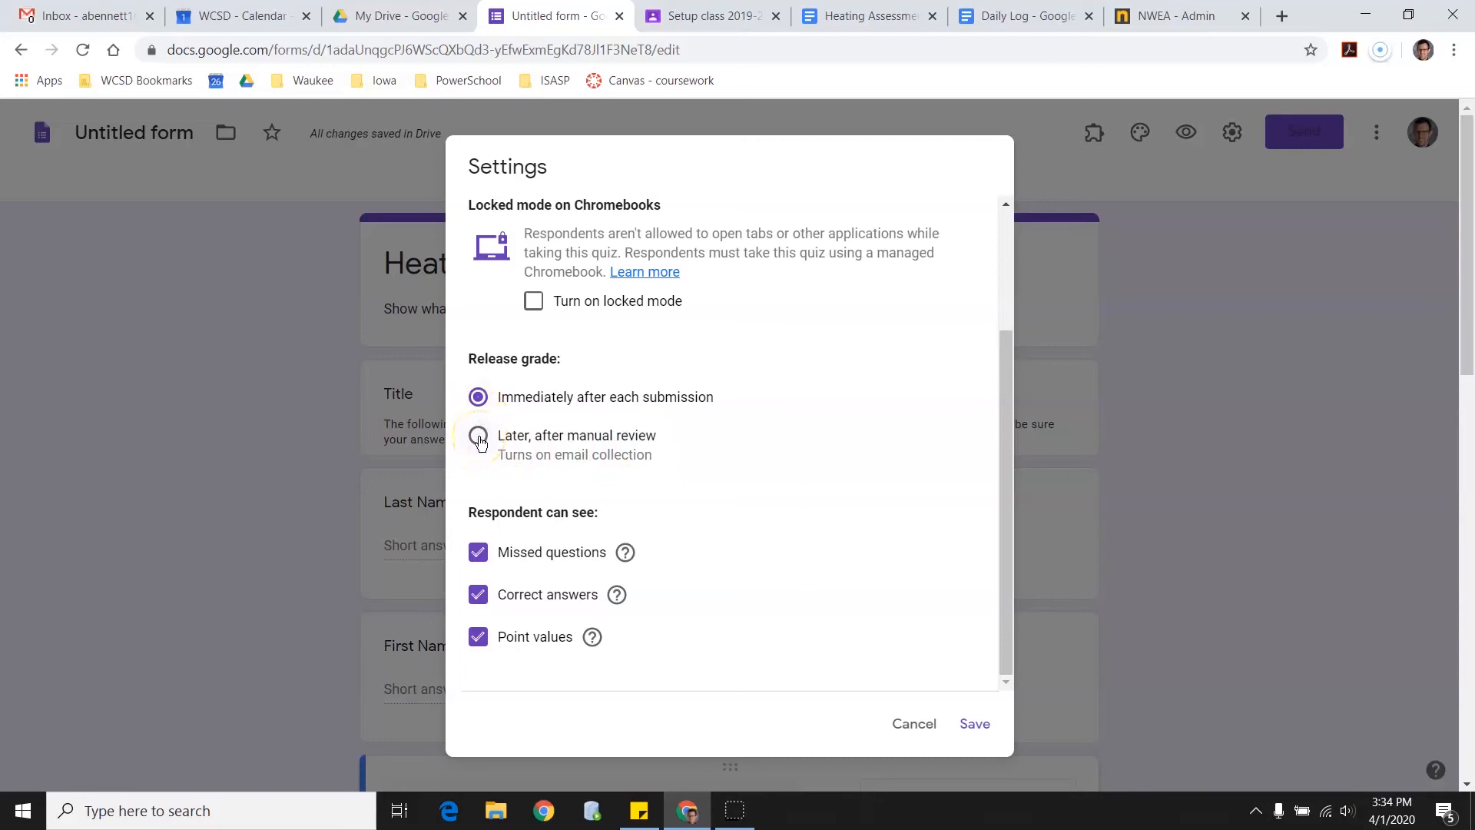
left_click(479, 437)
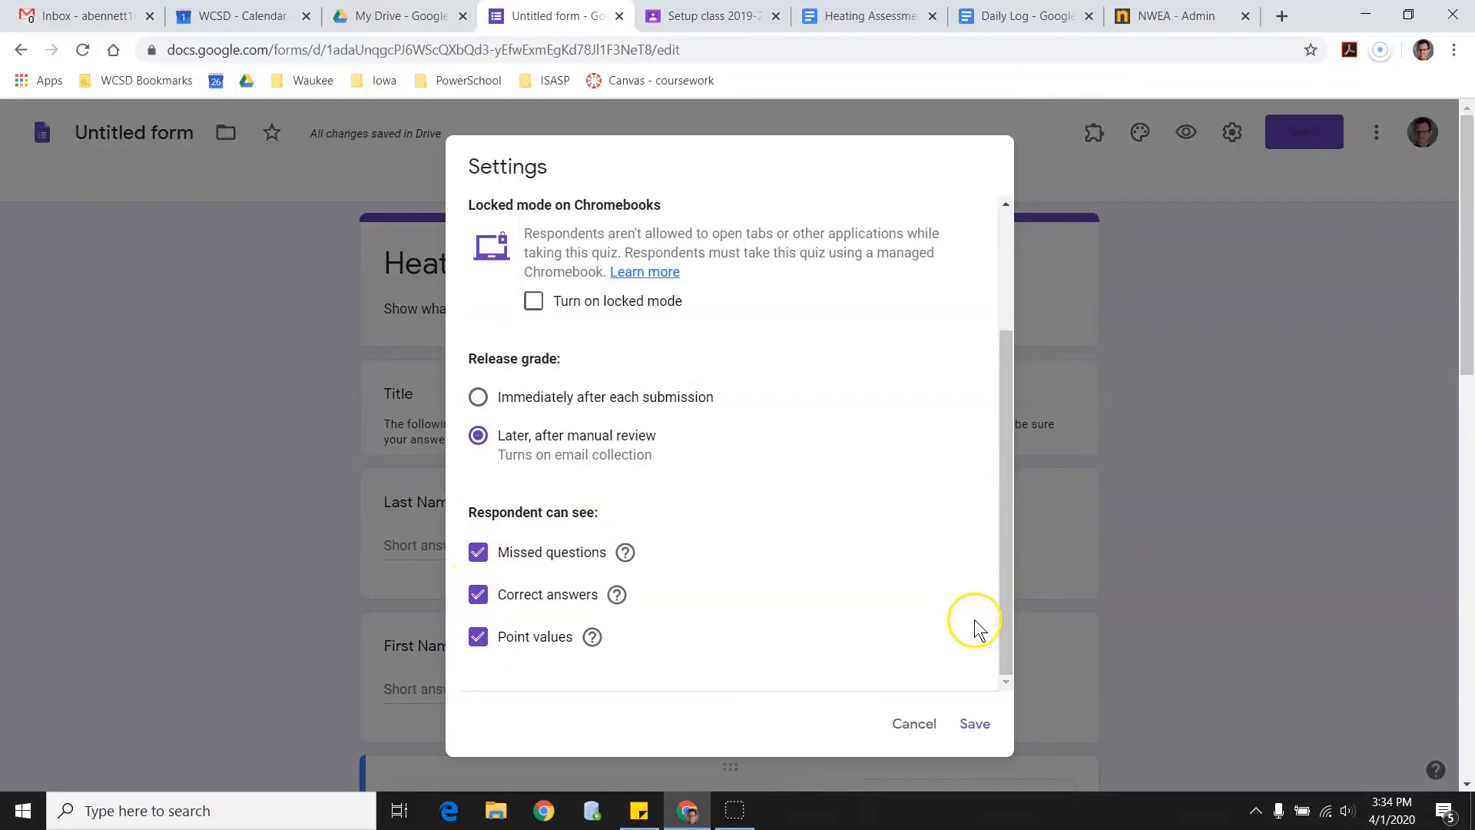
left_click(976, 723)
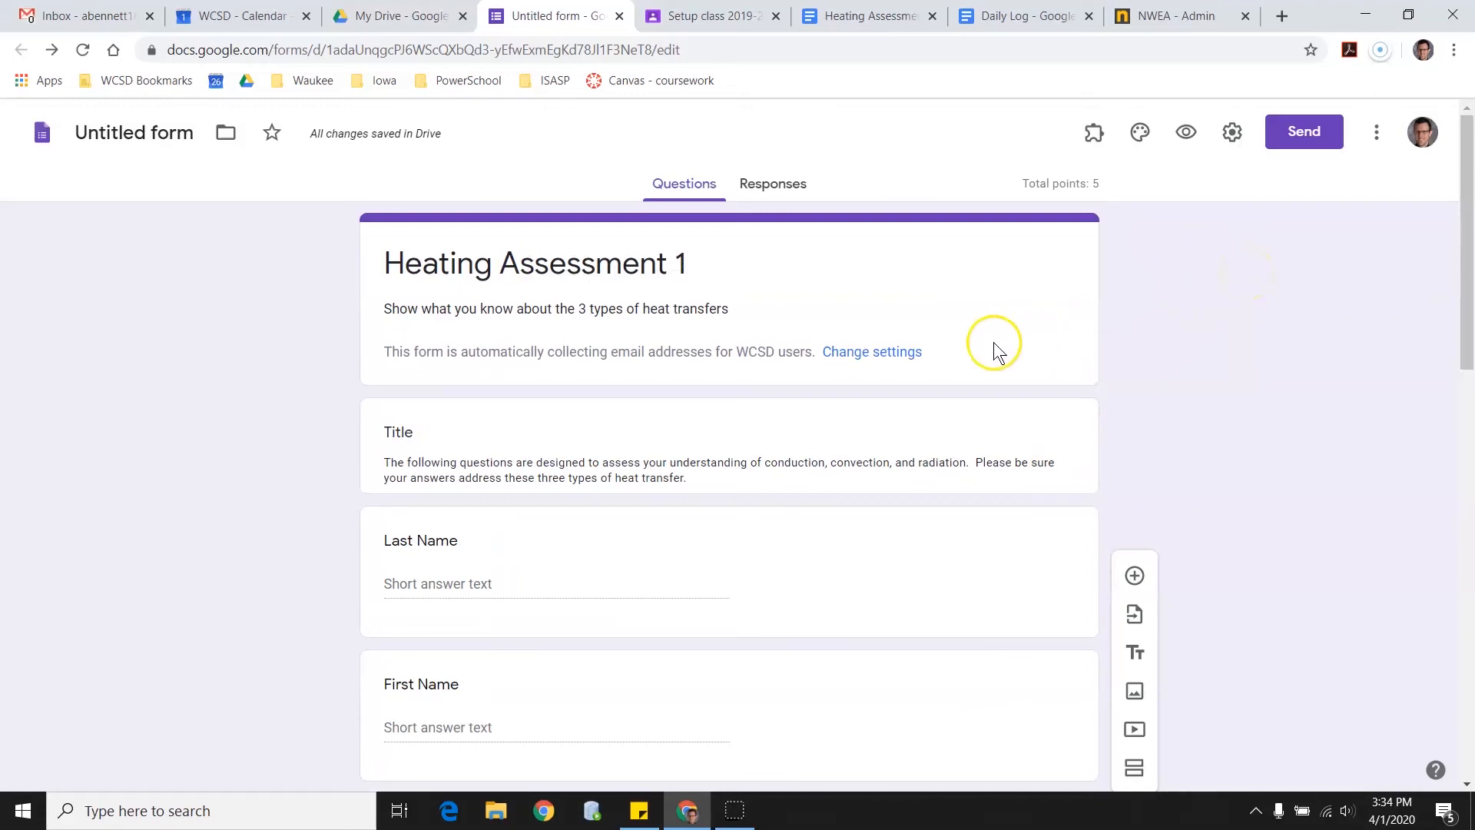
Set the paragraph question about why the outside of the coffee mug got hot to 3 points
scroll(994, 343, "down", 5)
scroll(993, 343, "down", 10)
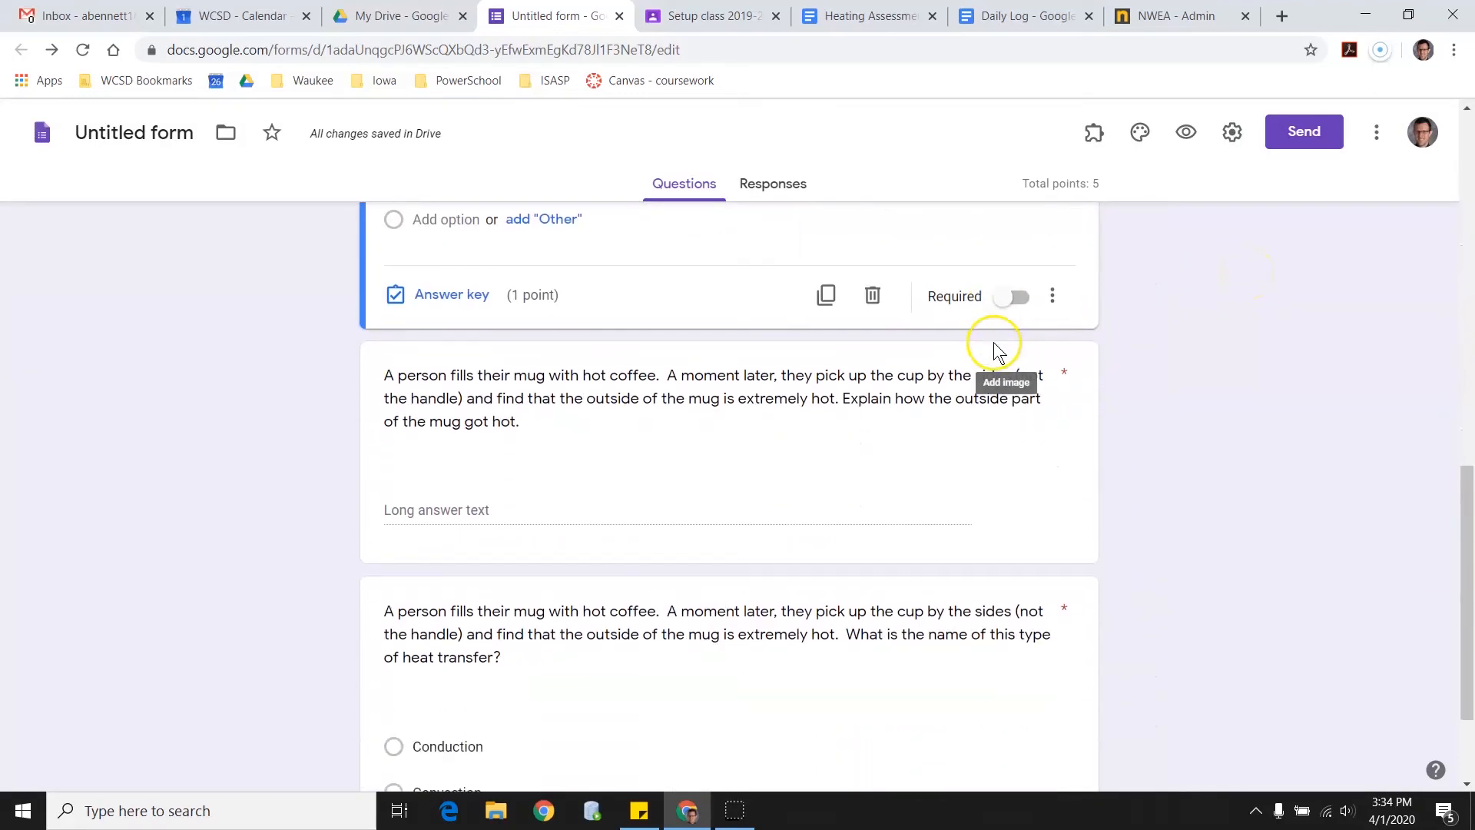
left_click(901, 309)
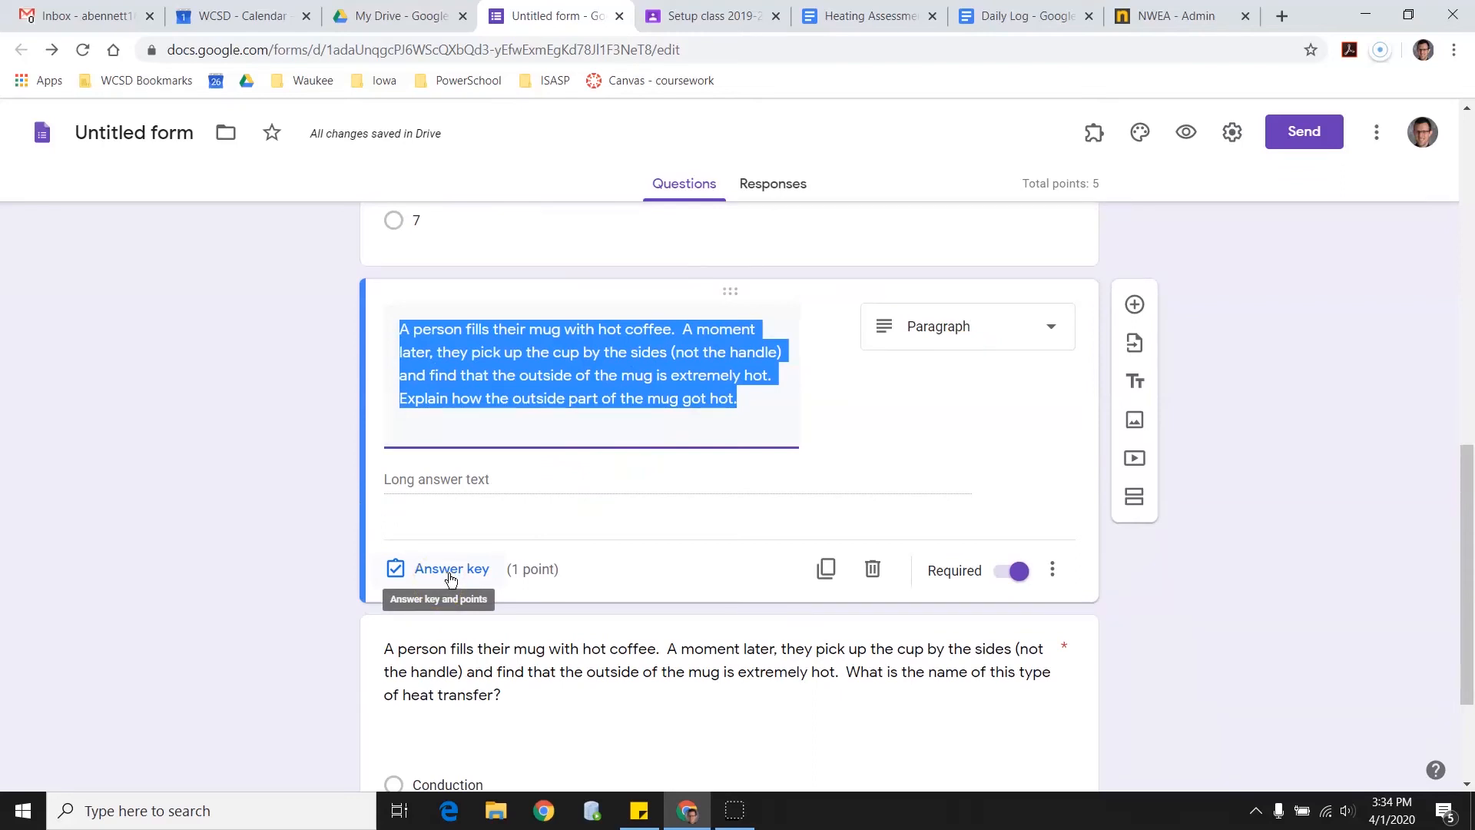
left_click(450, 572)
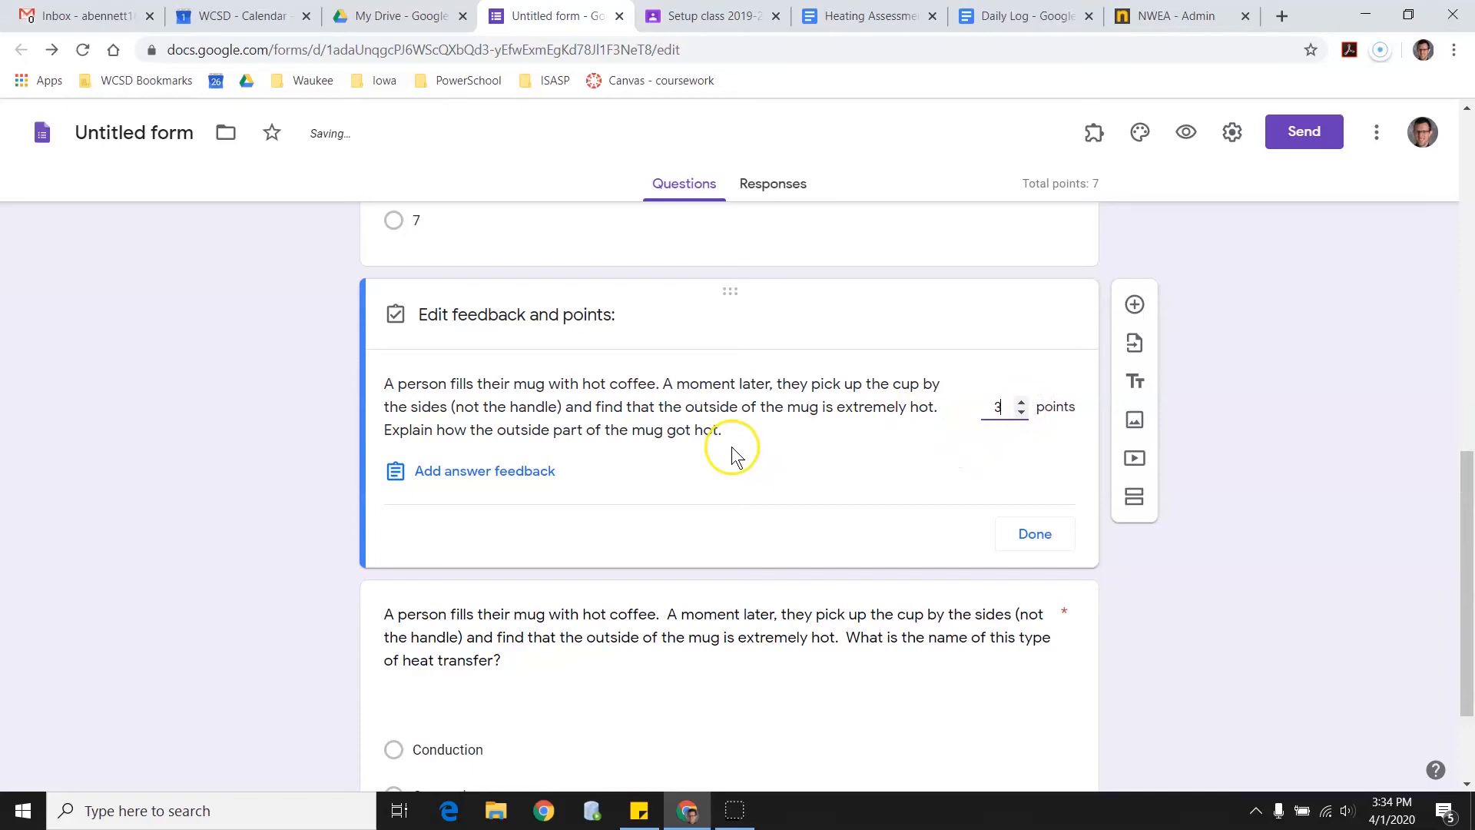
Add answer feedback to the mug explanation question describing how shaking coffee atoms collide with mug atoms until the outside atoms shake, felt as hot material
left_click(442, 481)
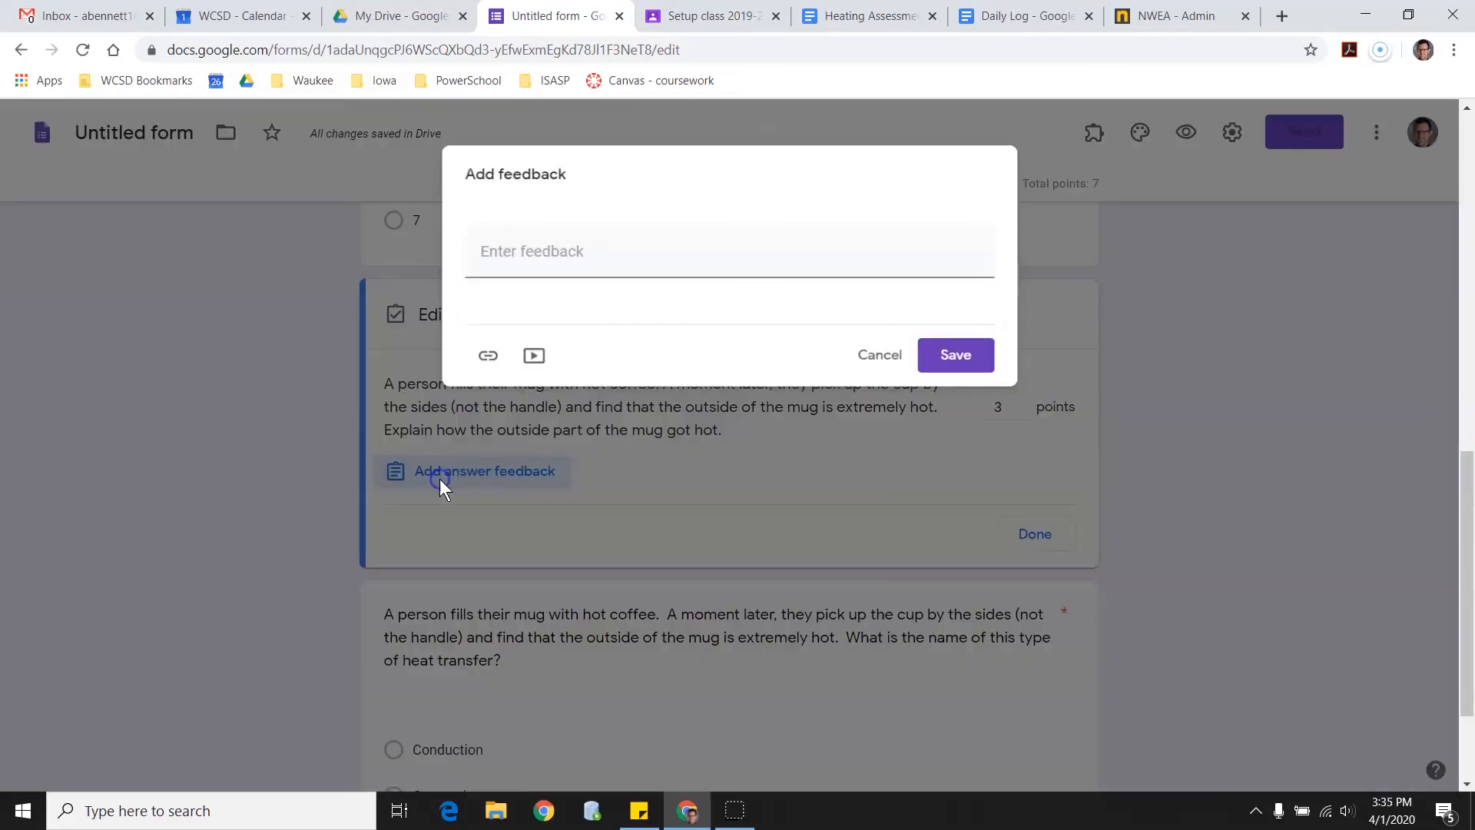
left_click(604, 246)
left_click(655, 277)
type("Atoms ")
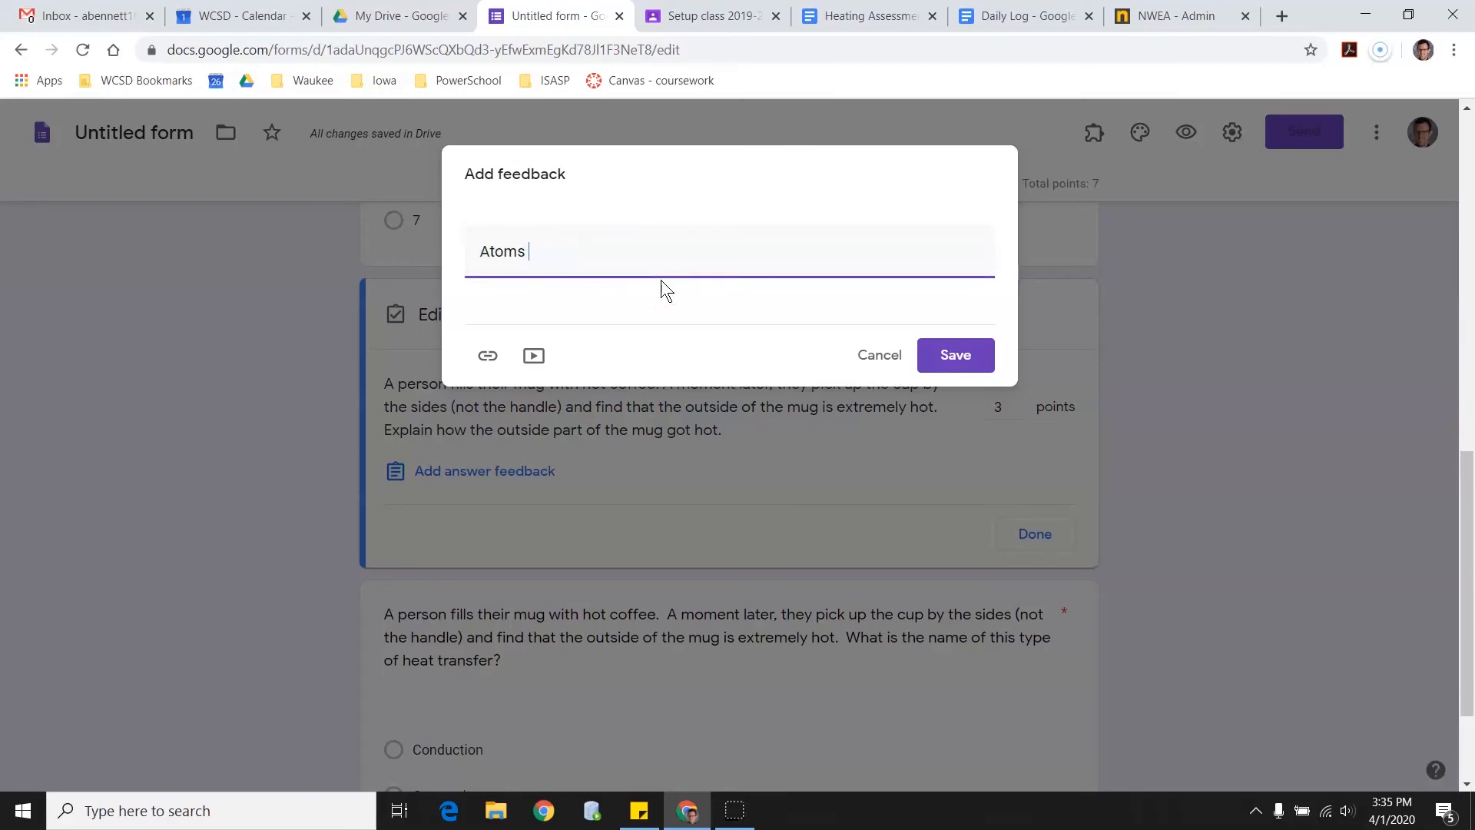
type("in the coffee shake and collide with atoms in the mug, those shaking atoms hit others, and eventually the atoms at the outside of the cup are shaking.  We feel this as a hot material.")
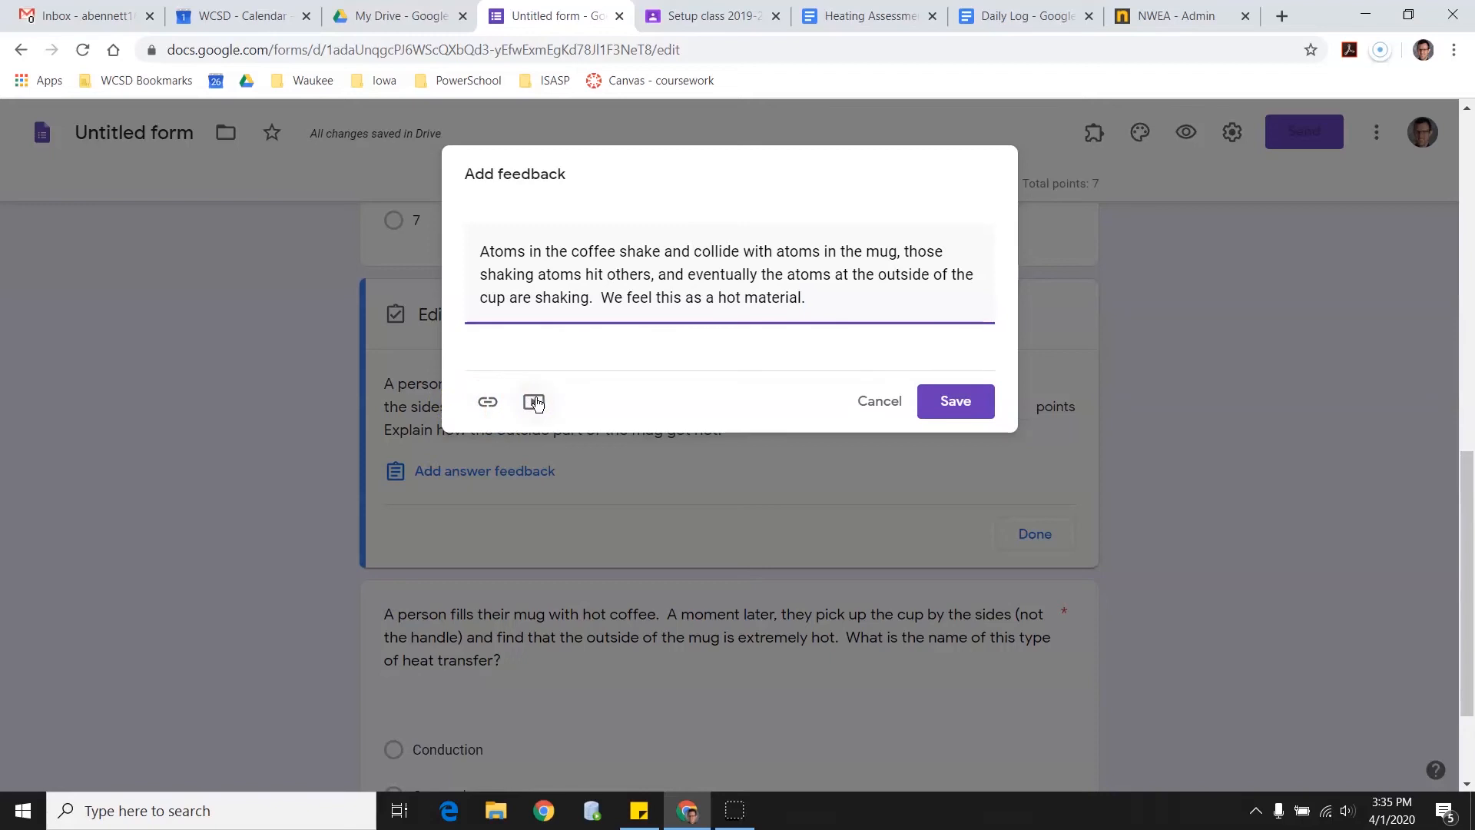
left_click(986, 400)
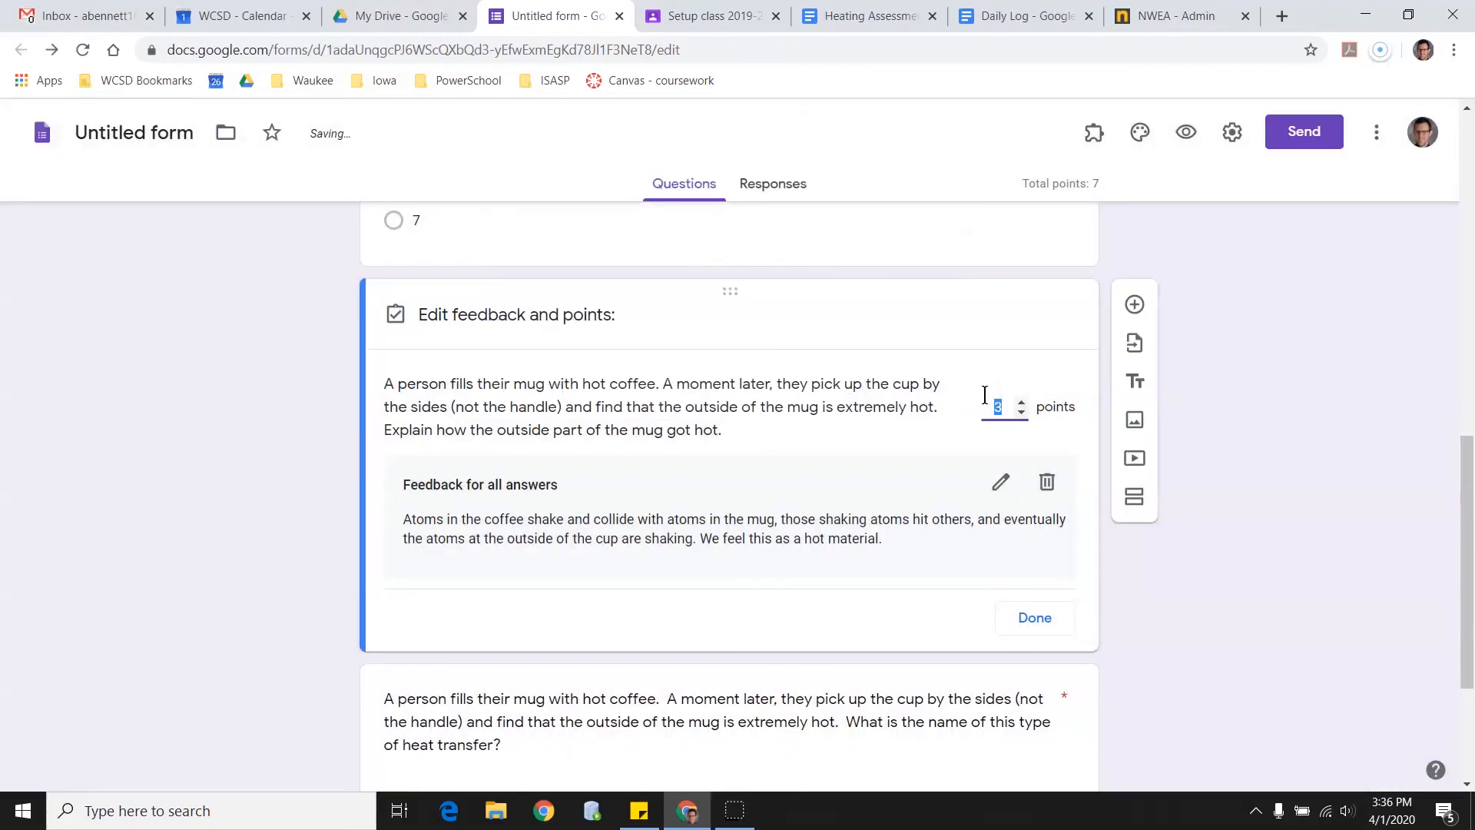
Mark Conduction as the correct answer in the answer key of the multiple choice question on the type of heat transfer
scroll(830, 471, "down", 3)
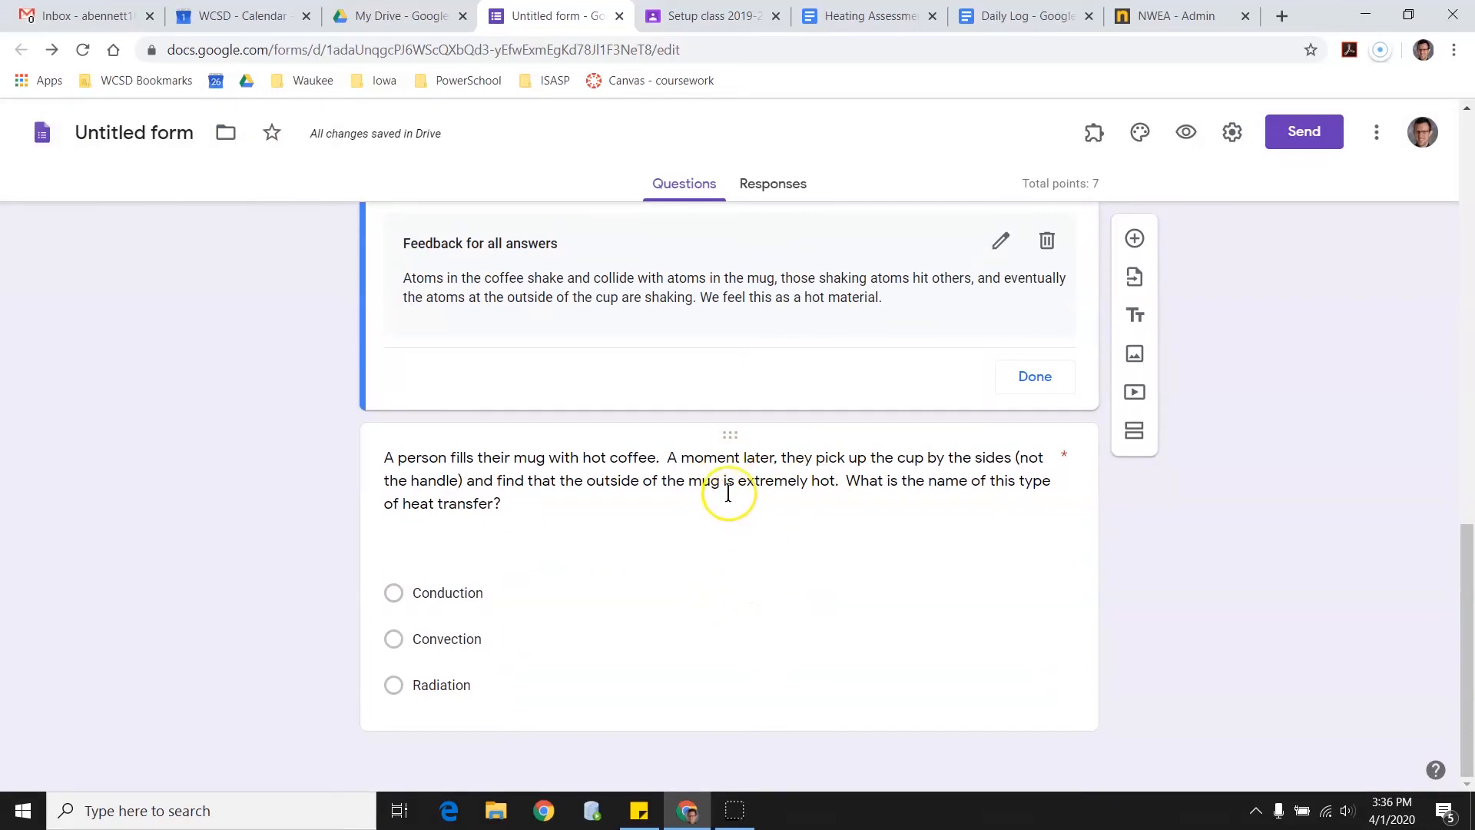
left_click(721, 588)
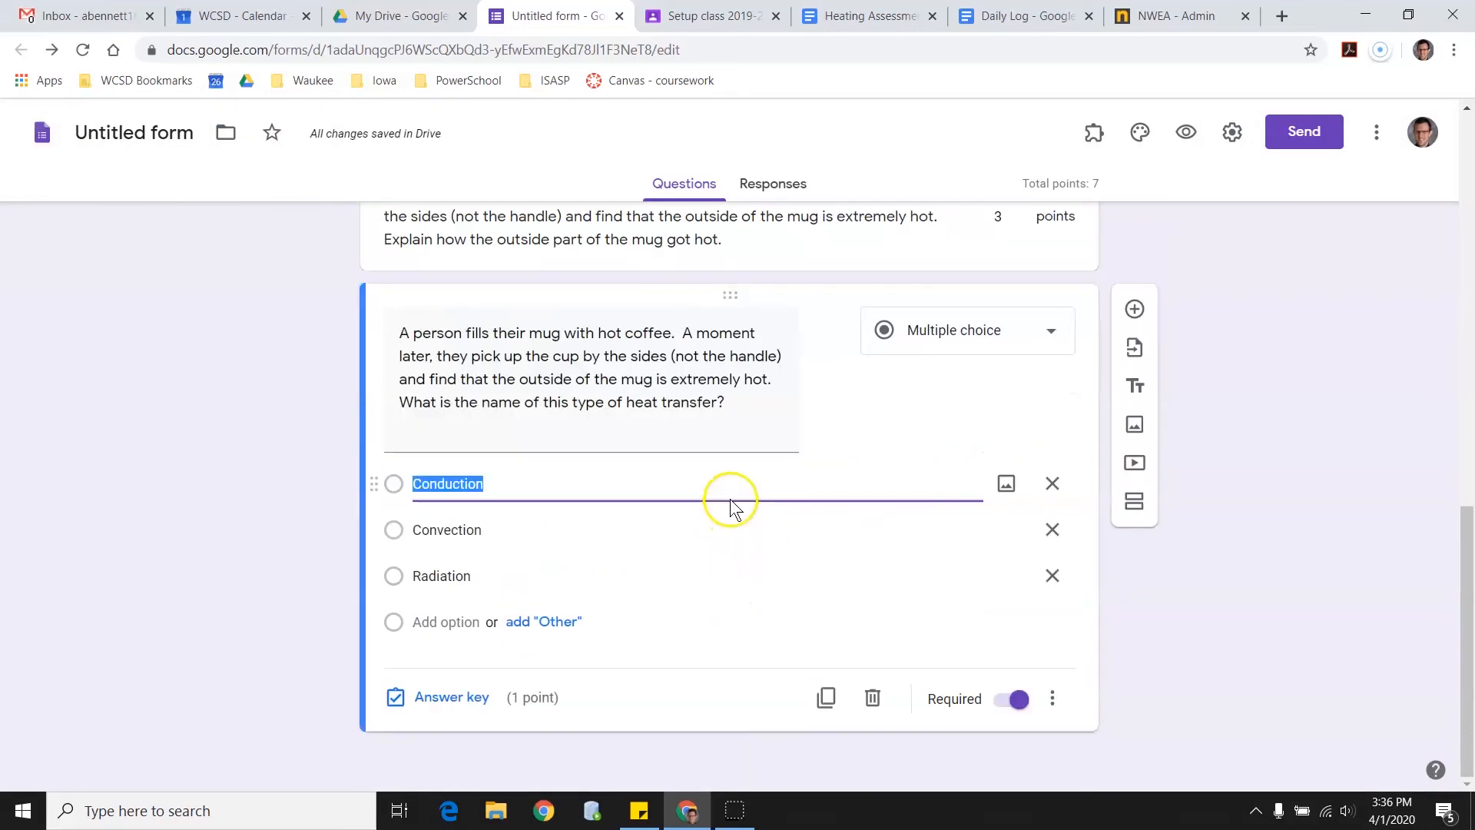
left_click(475, 699)
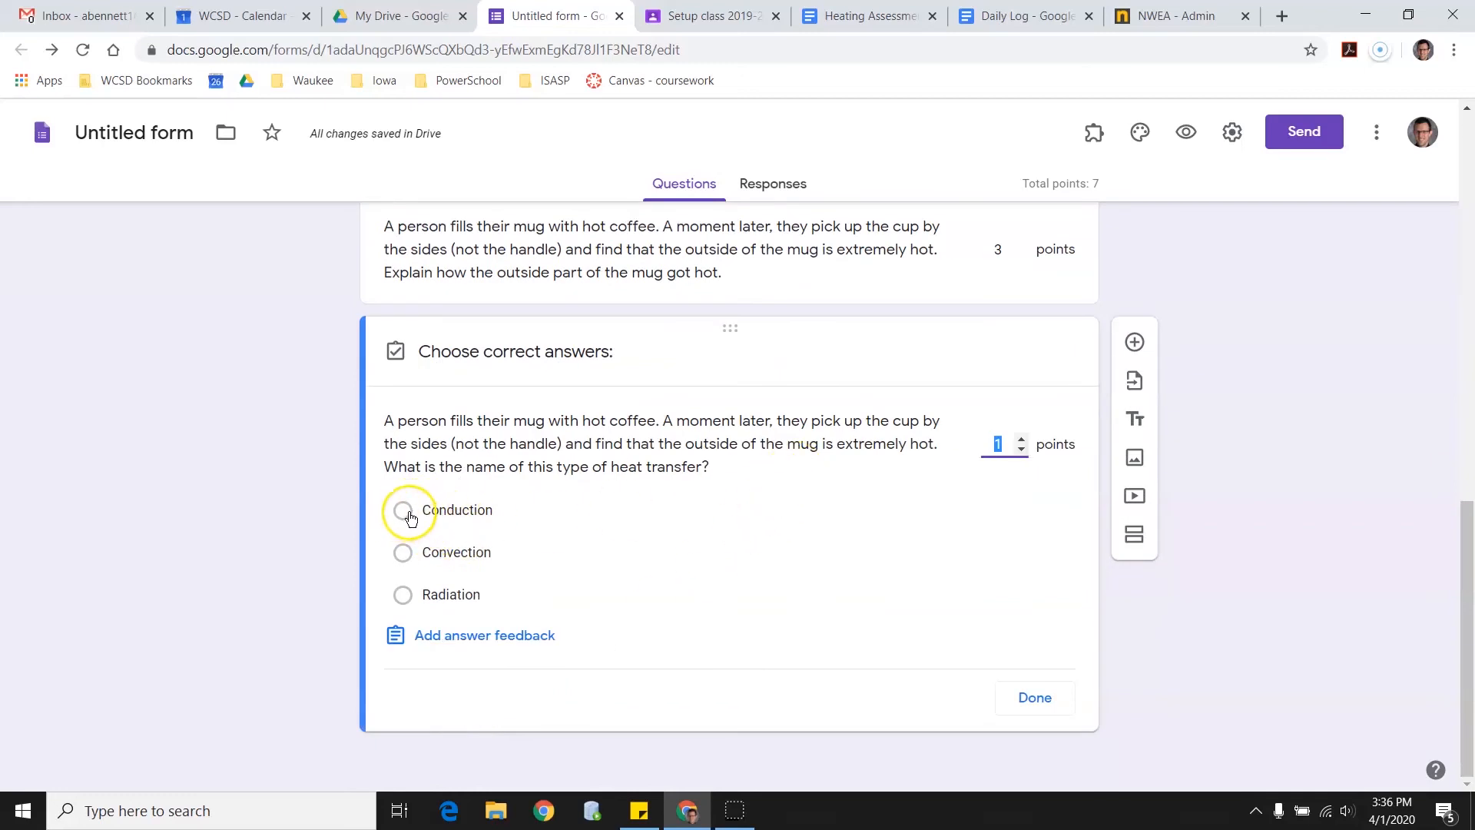
left_click(410, 513)
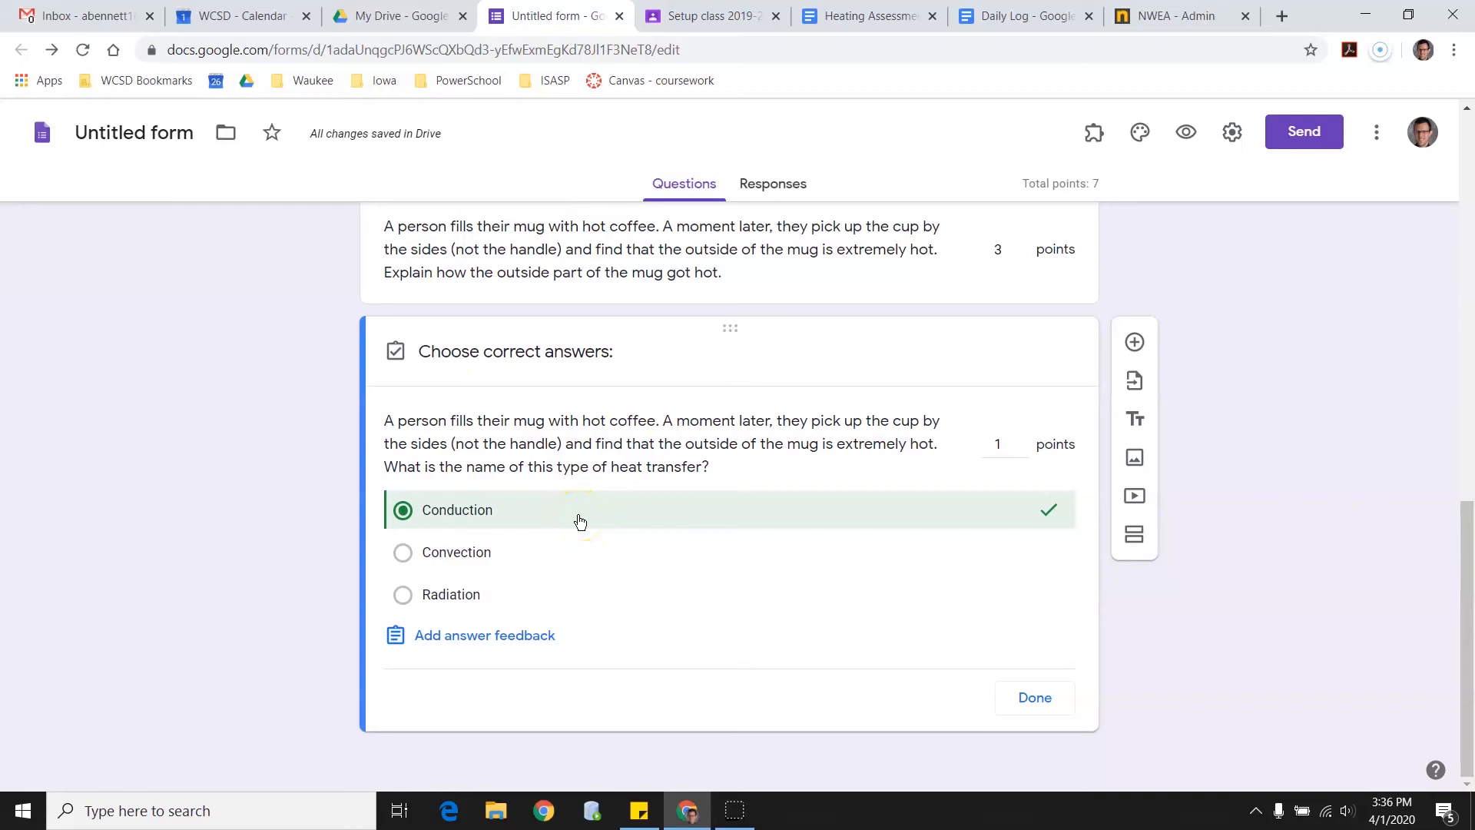
left_click(999, 449)
left_click(1035, 697)
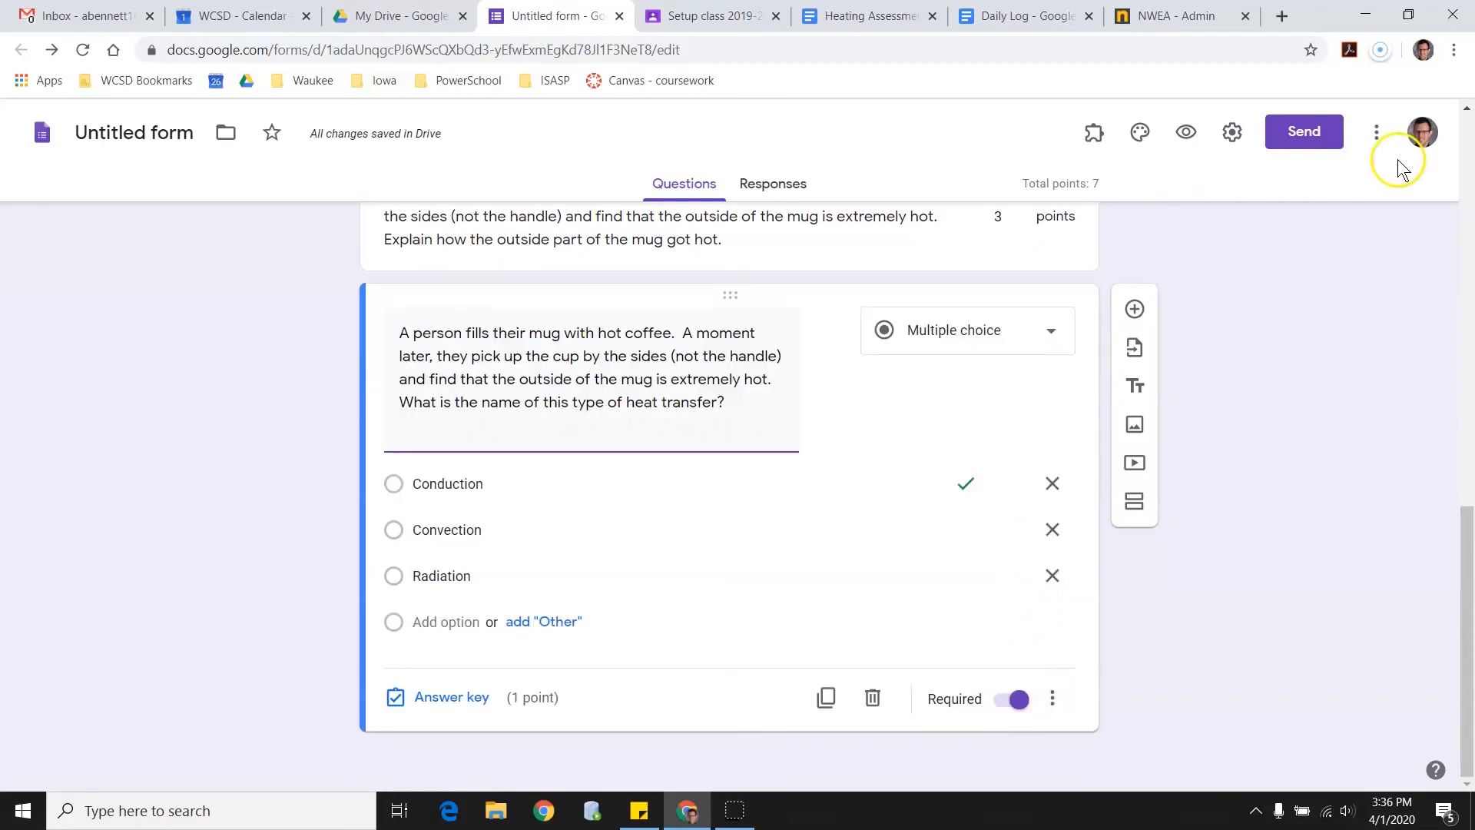
Generate a shortened share link for the form and copy it to the clipboard
left_click(1307, 144)
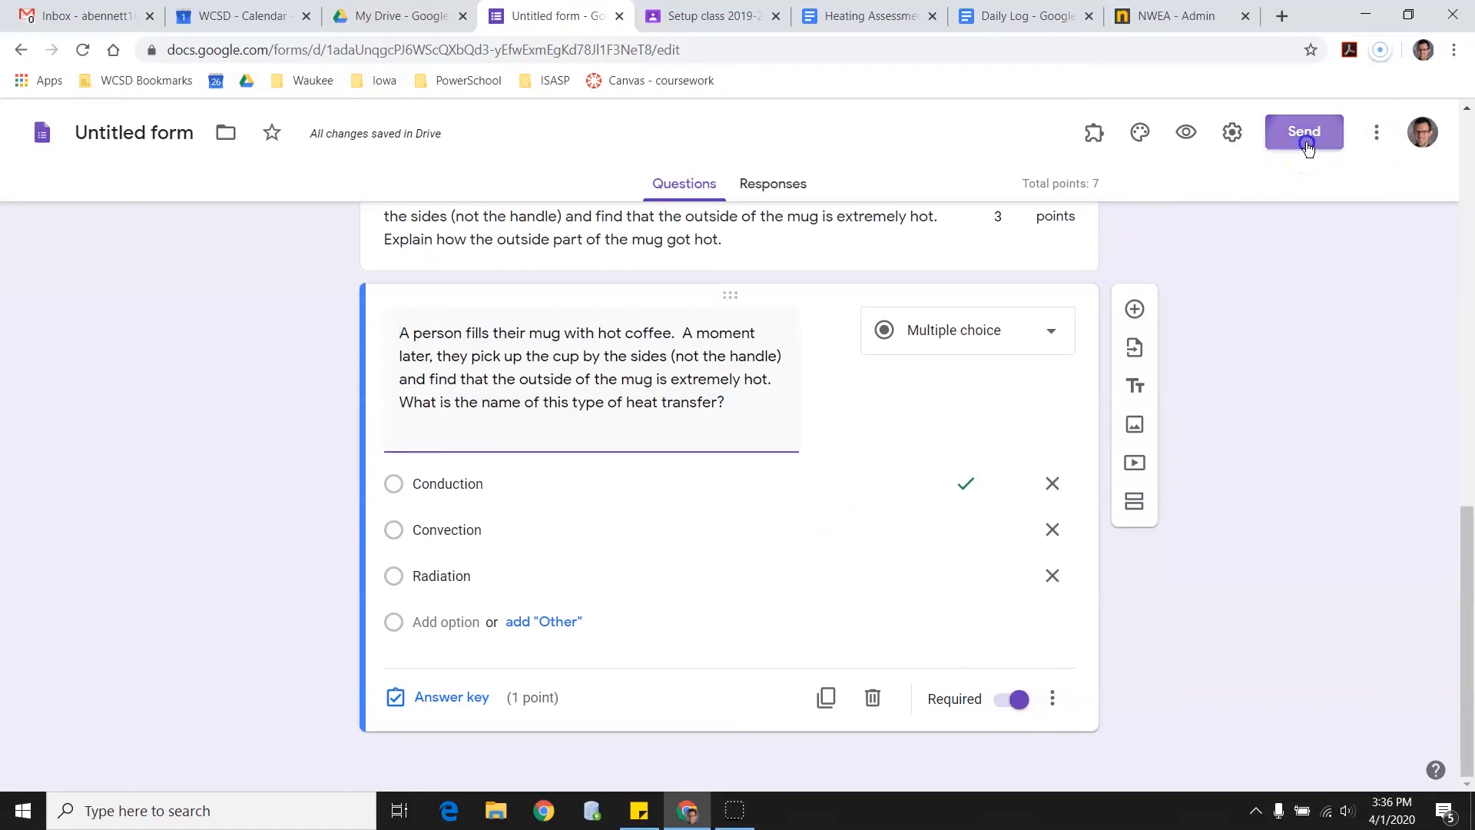
left_click(650, 278)
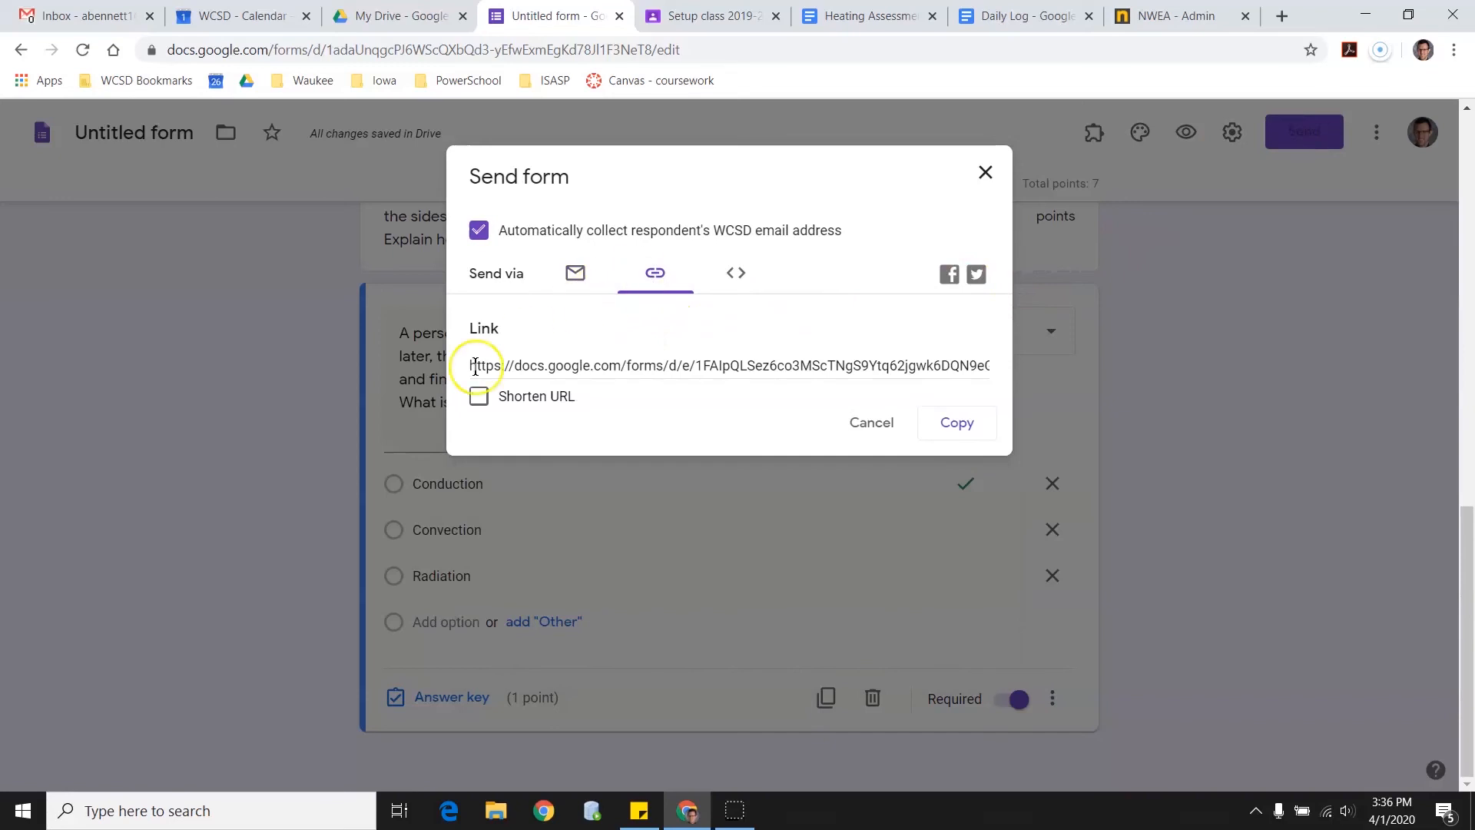
left_click(475, 406)
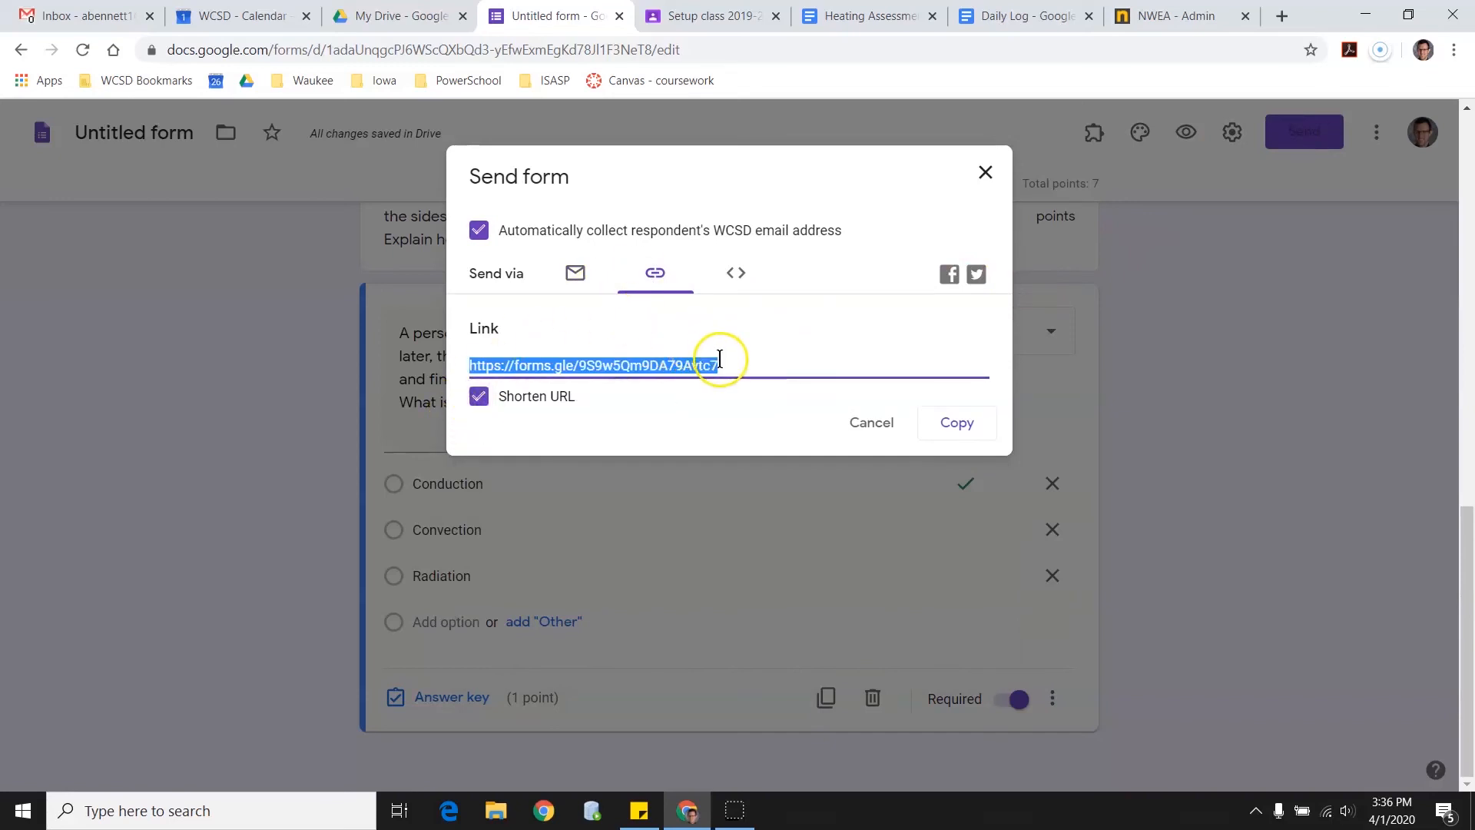
left_click(947, 427)
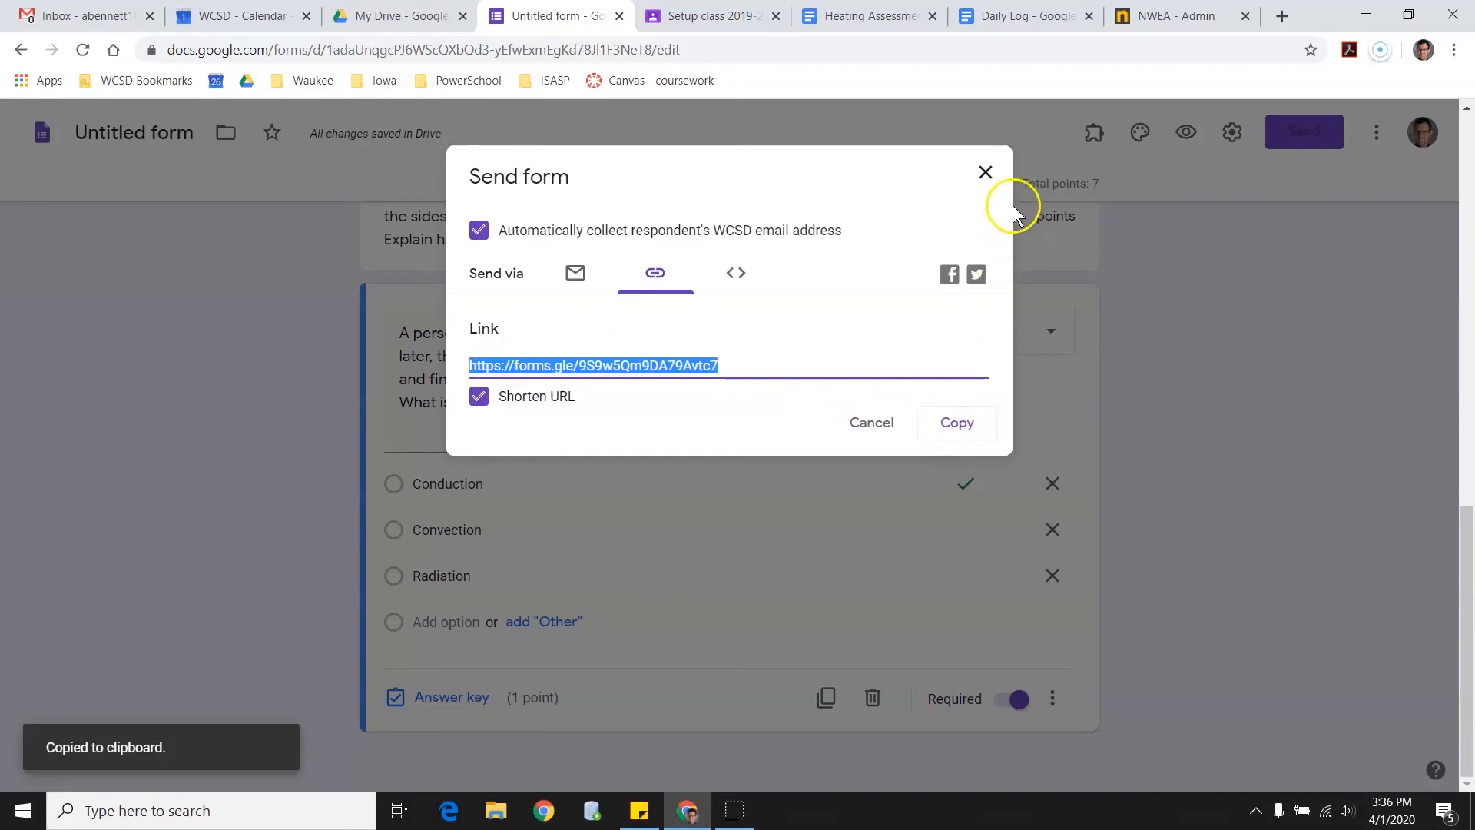
left_click(985, 172)
Switch to Google Classroom and write a stream announcement reading "Here's the heating assessment - please complete by April 10"
left_click(710, 17)
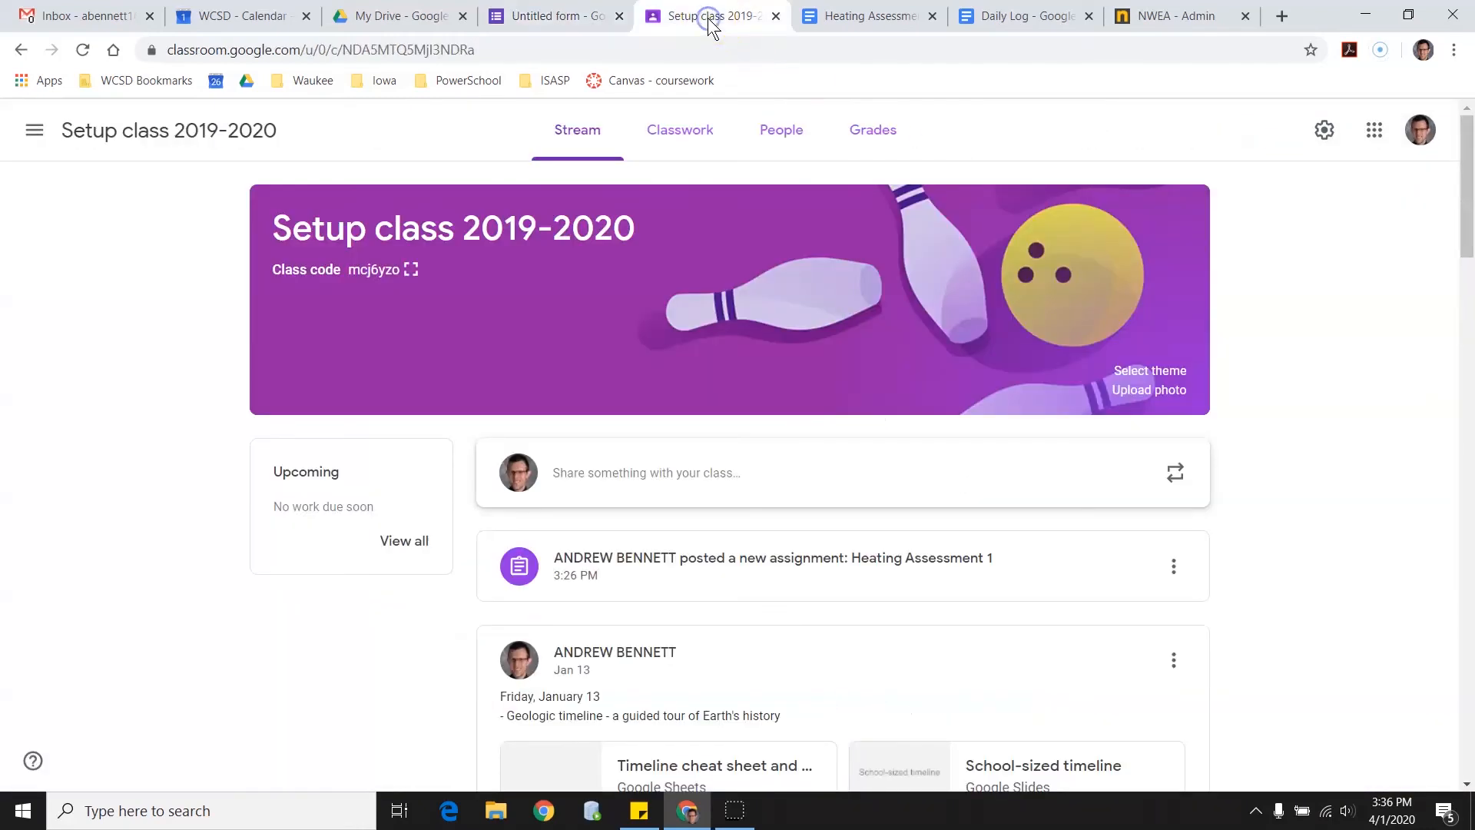
left_click(773, 485)
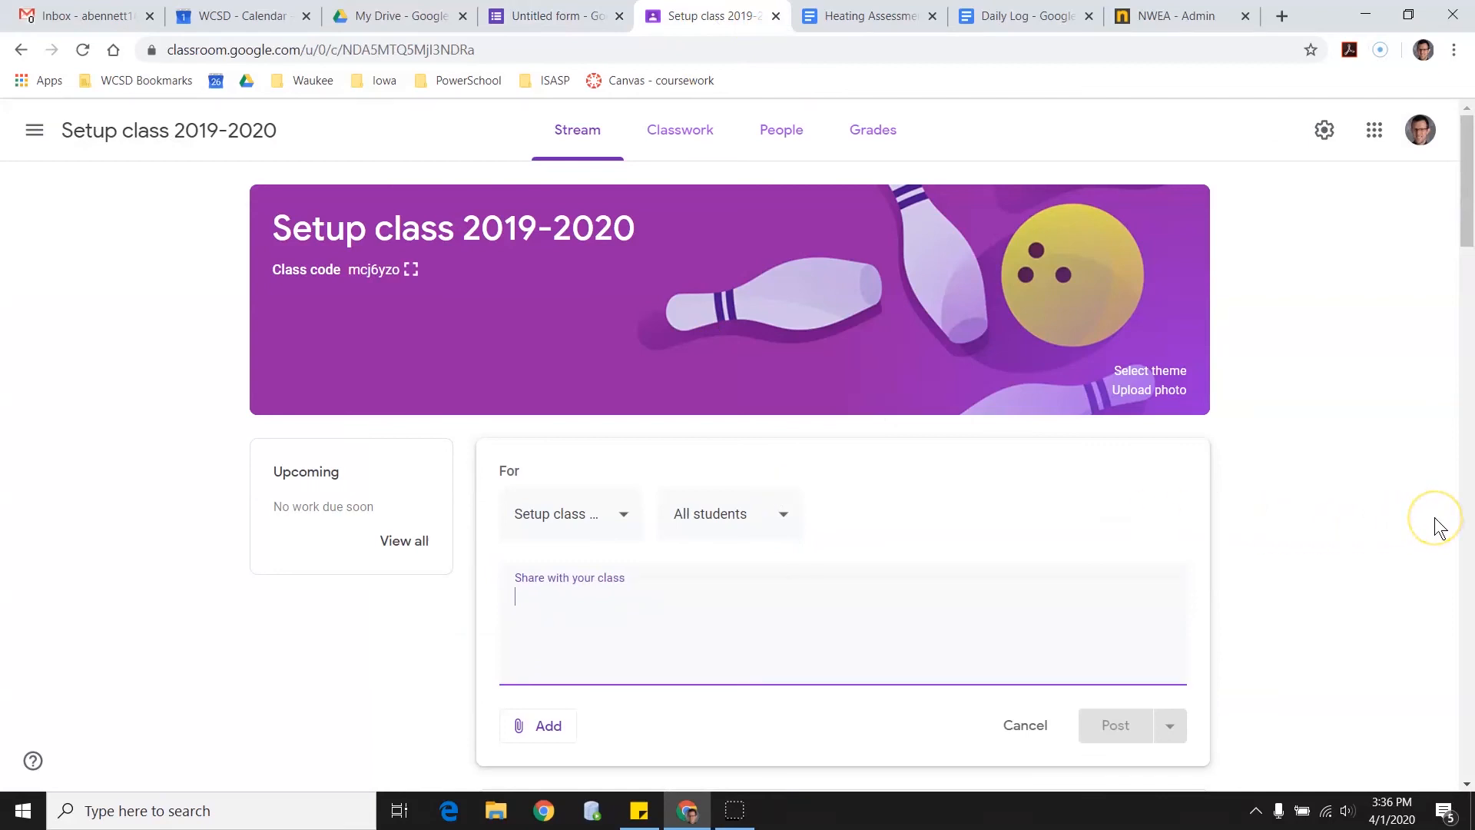
type("Here's the heating assessment - please complete by April 10")
Attach the copied form link to the class announcement about the heating assessment
left_click(521, 725)
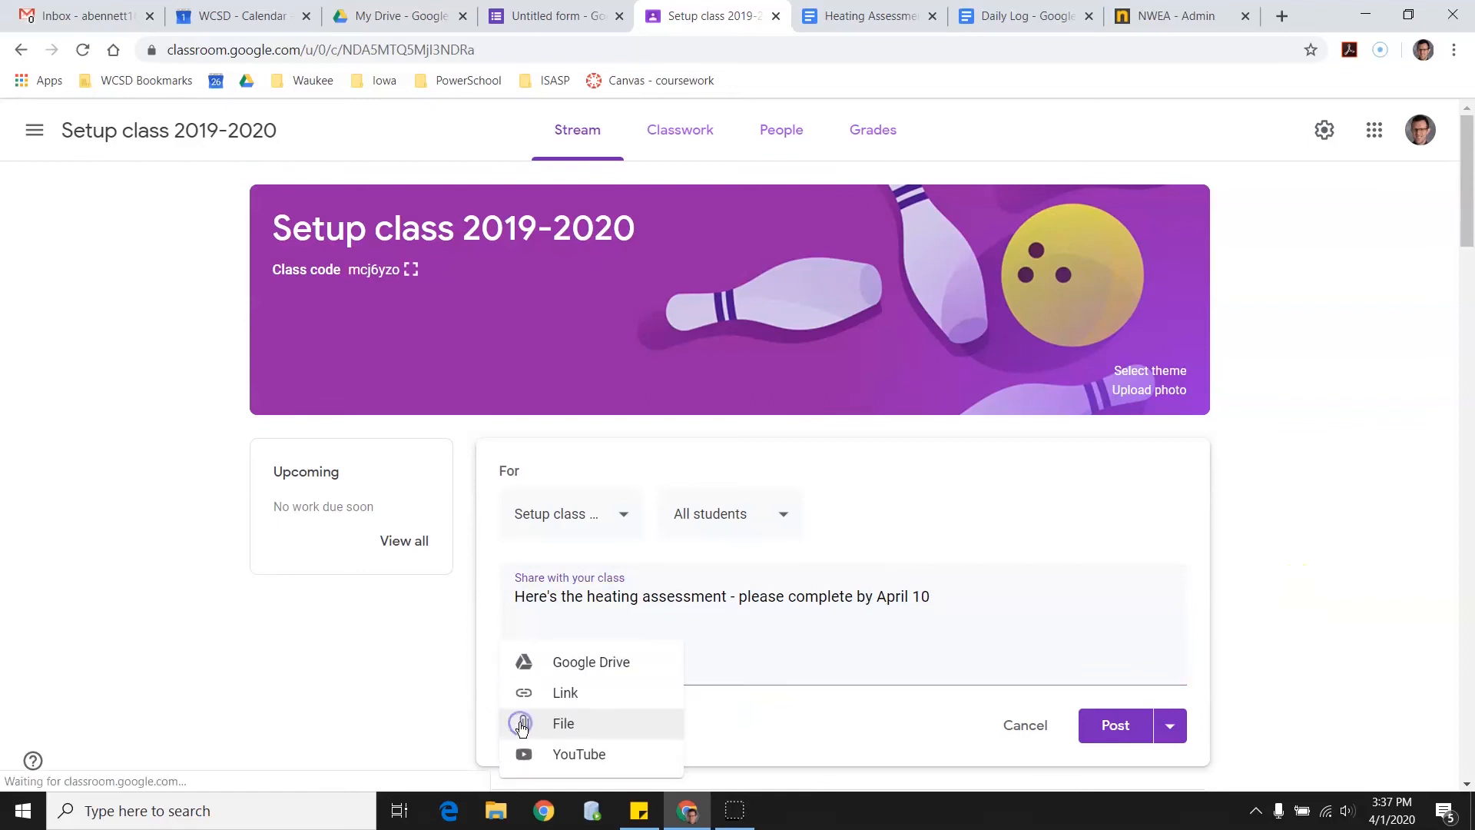
left_click(554, 694)
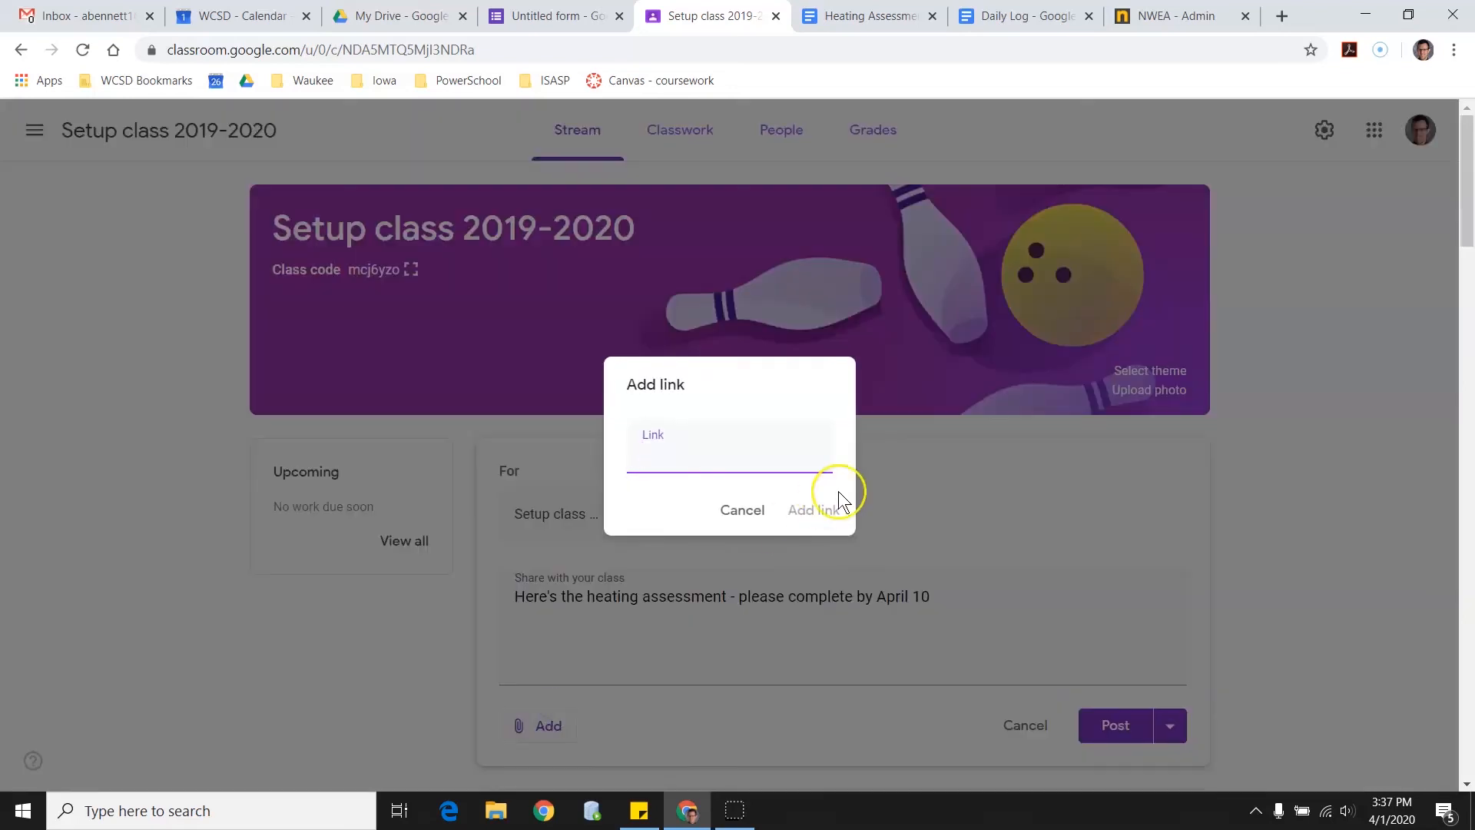
key("ctrl+v")
left_click(815, 509)
left_click(1085, 437)
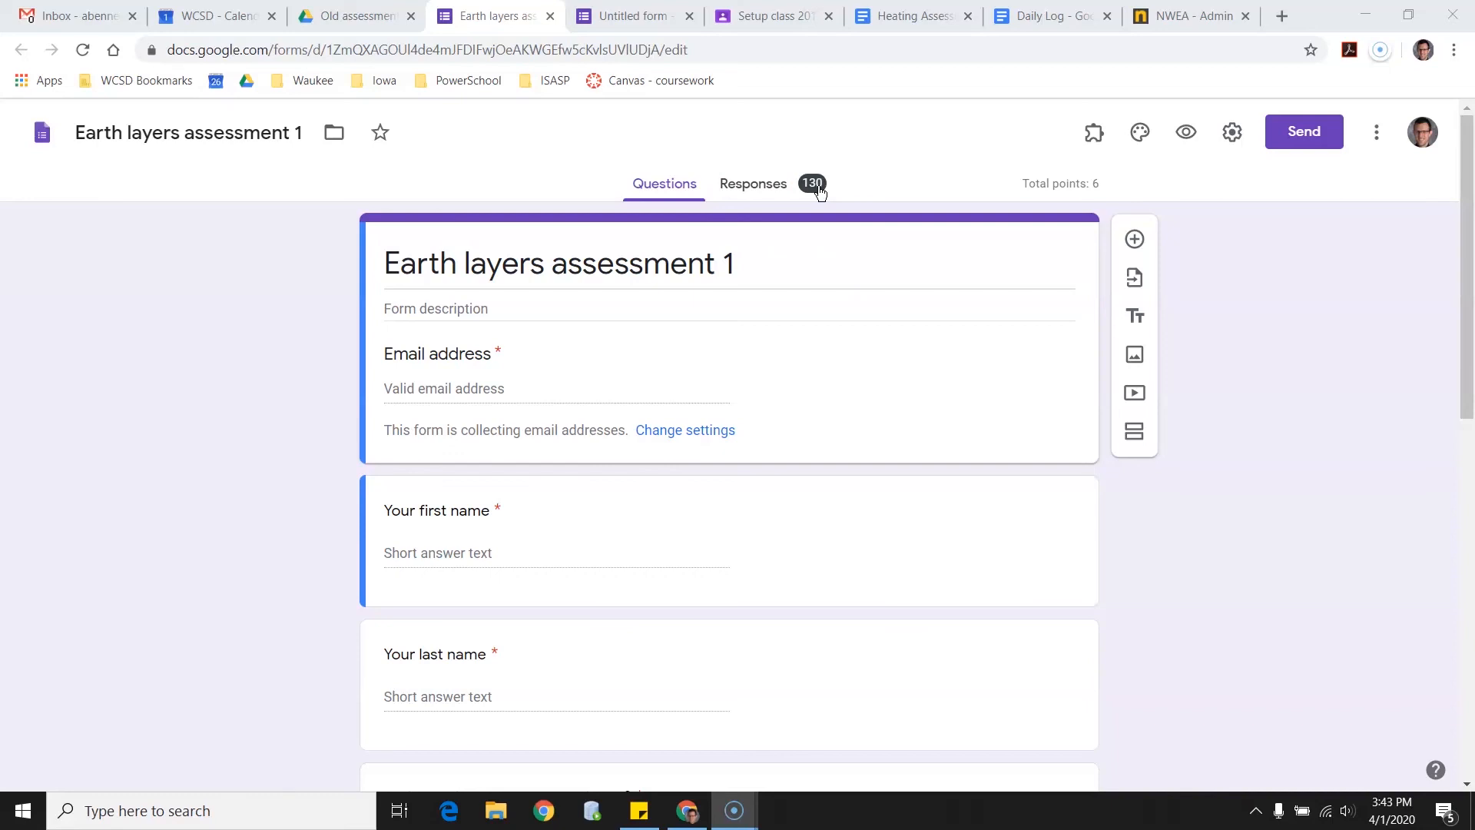
Review the responses to the Earth layers assessment 1 form, first as a summary and again question by question
left_click(754, 186)
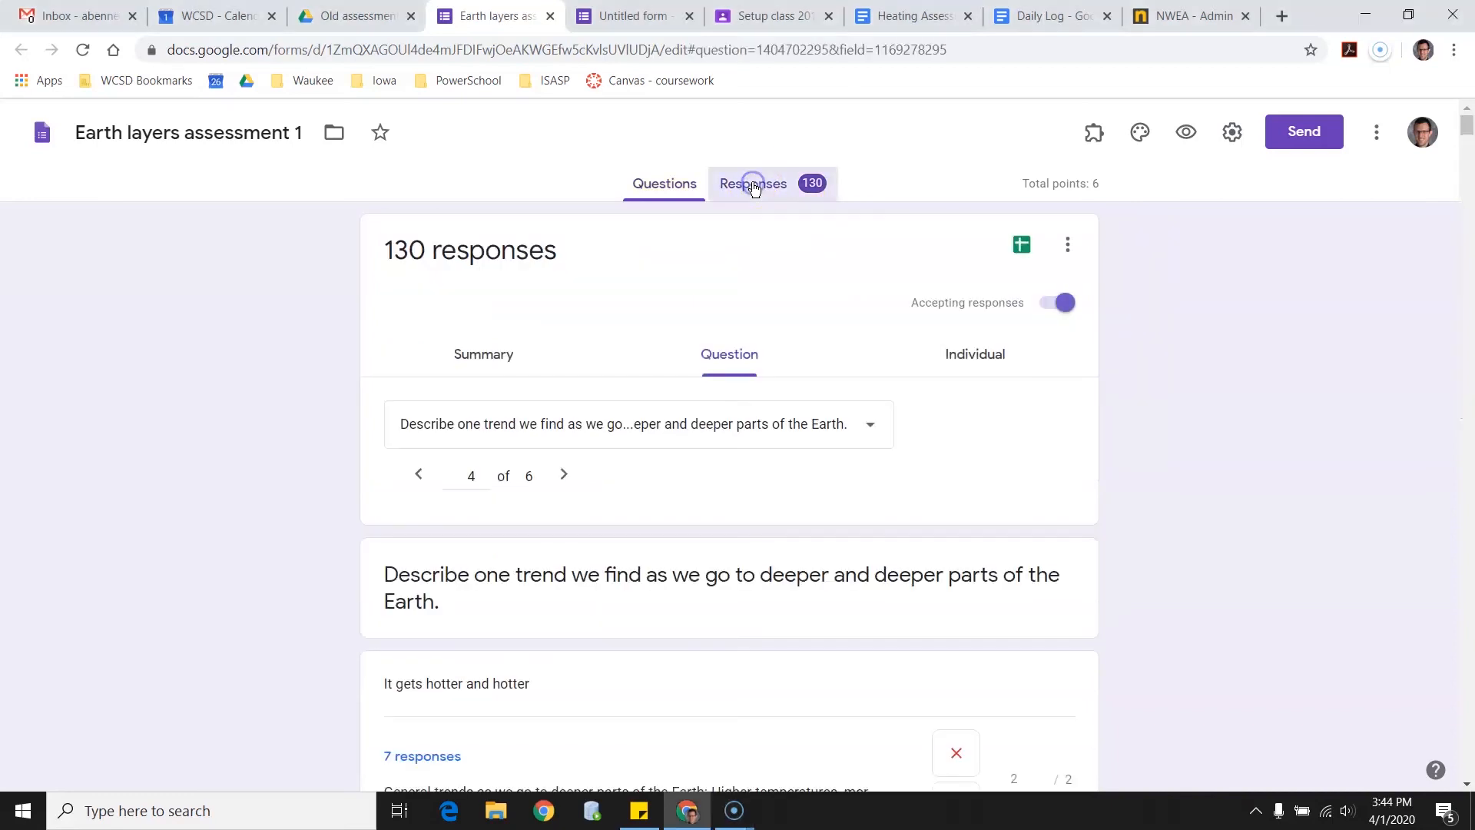
left_click(490, 361)
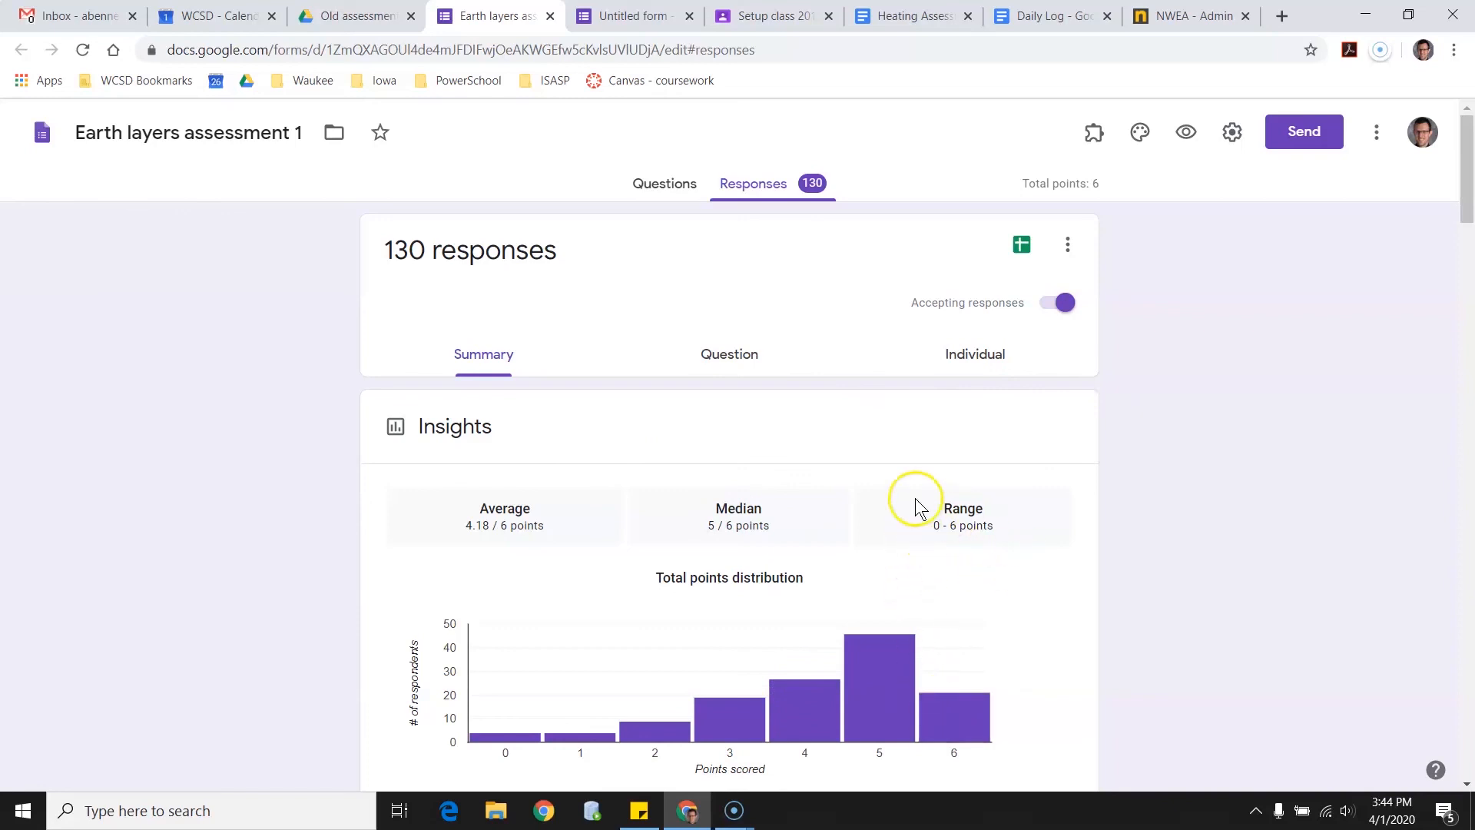
left_click(755, 367)
left_click(755, 367)
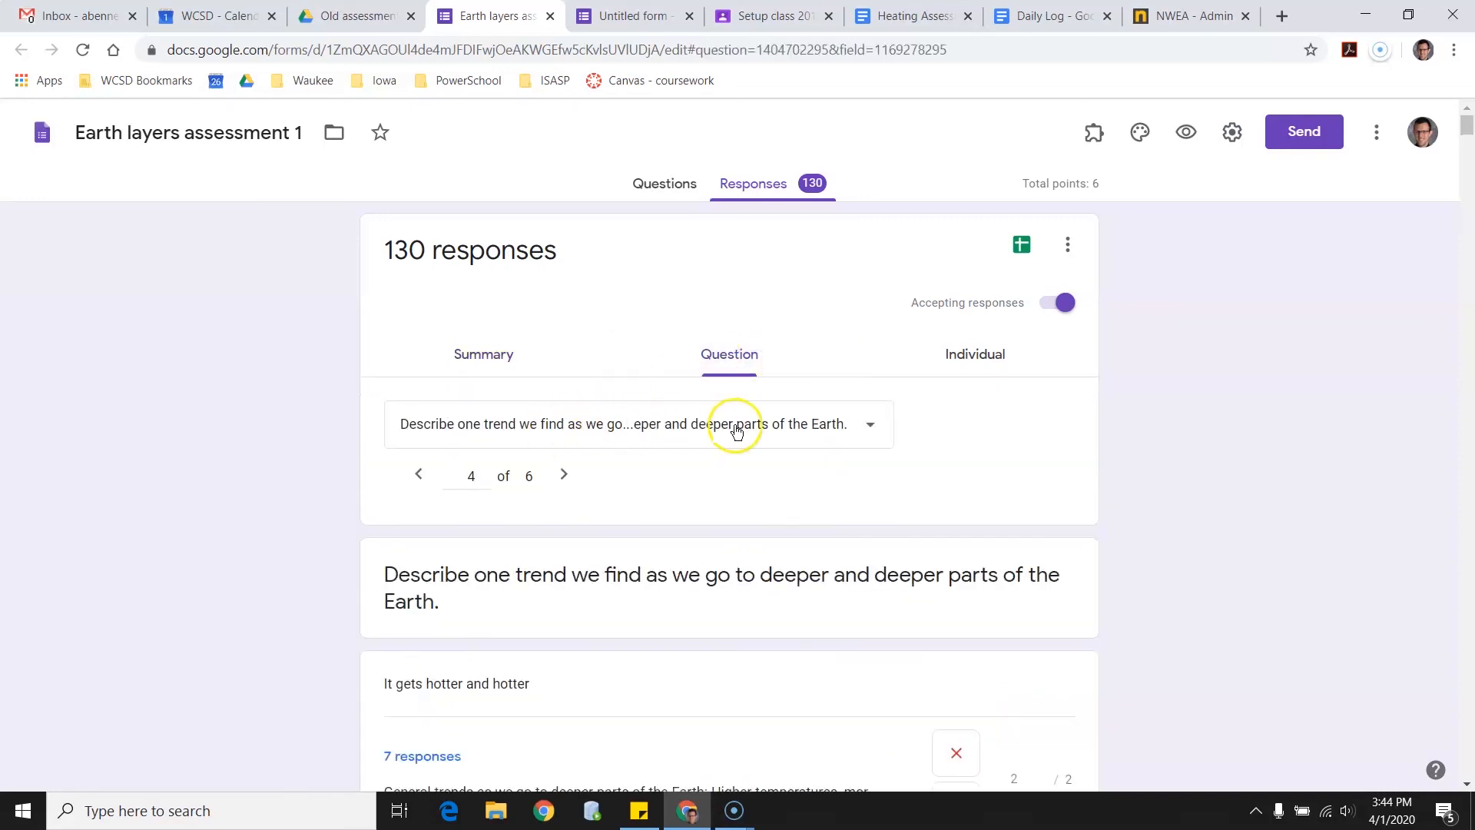
For the question on trends deeper in the Earth, resave the feedback on "It gets hotter and hotter" and save the pending grading edits
left_click(868, 424)
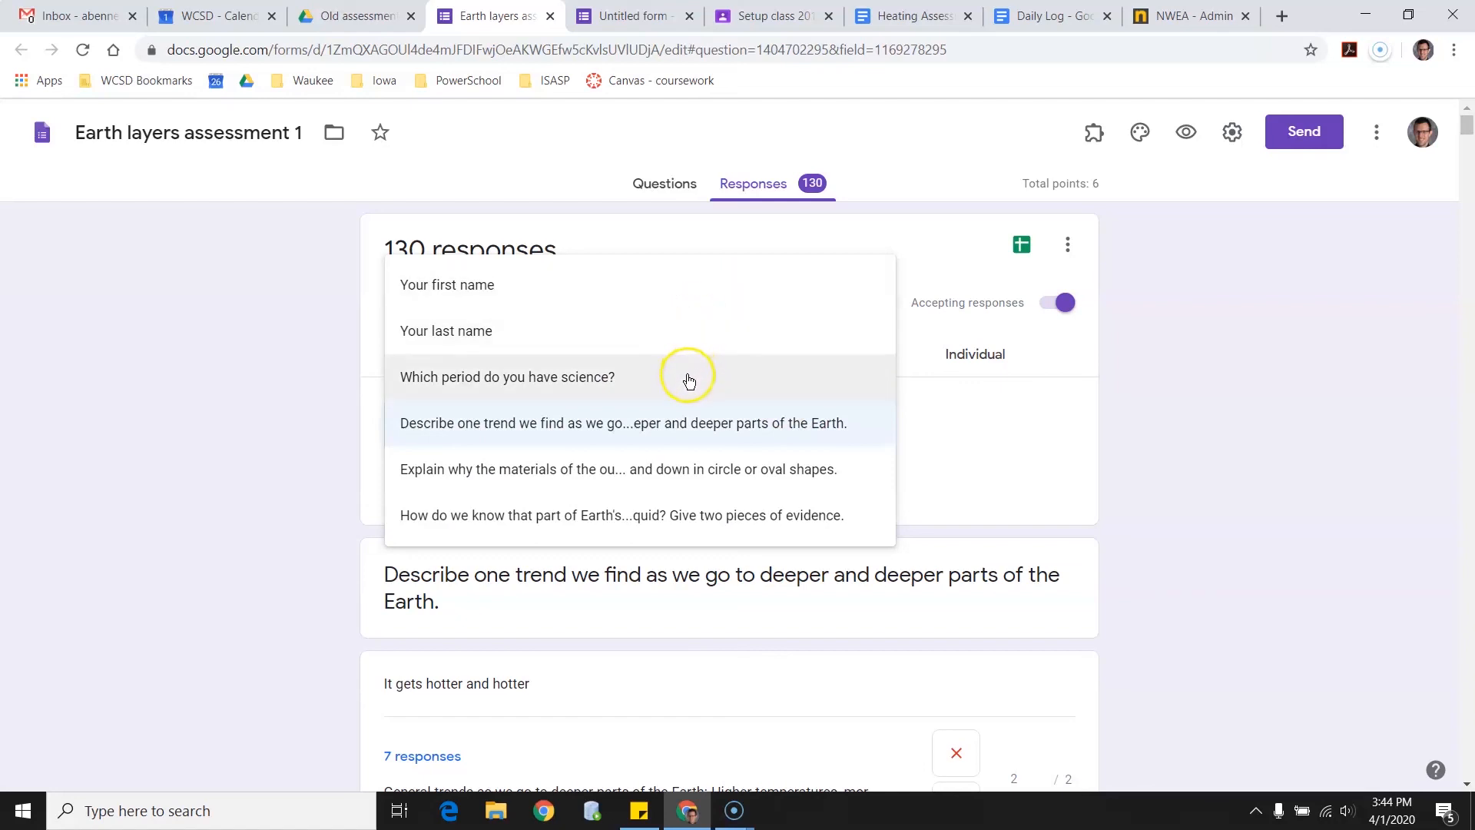
left_click(693, 420)
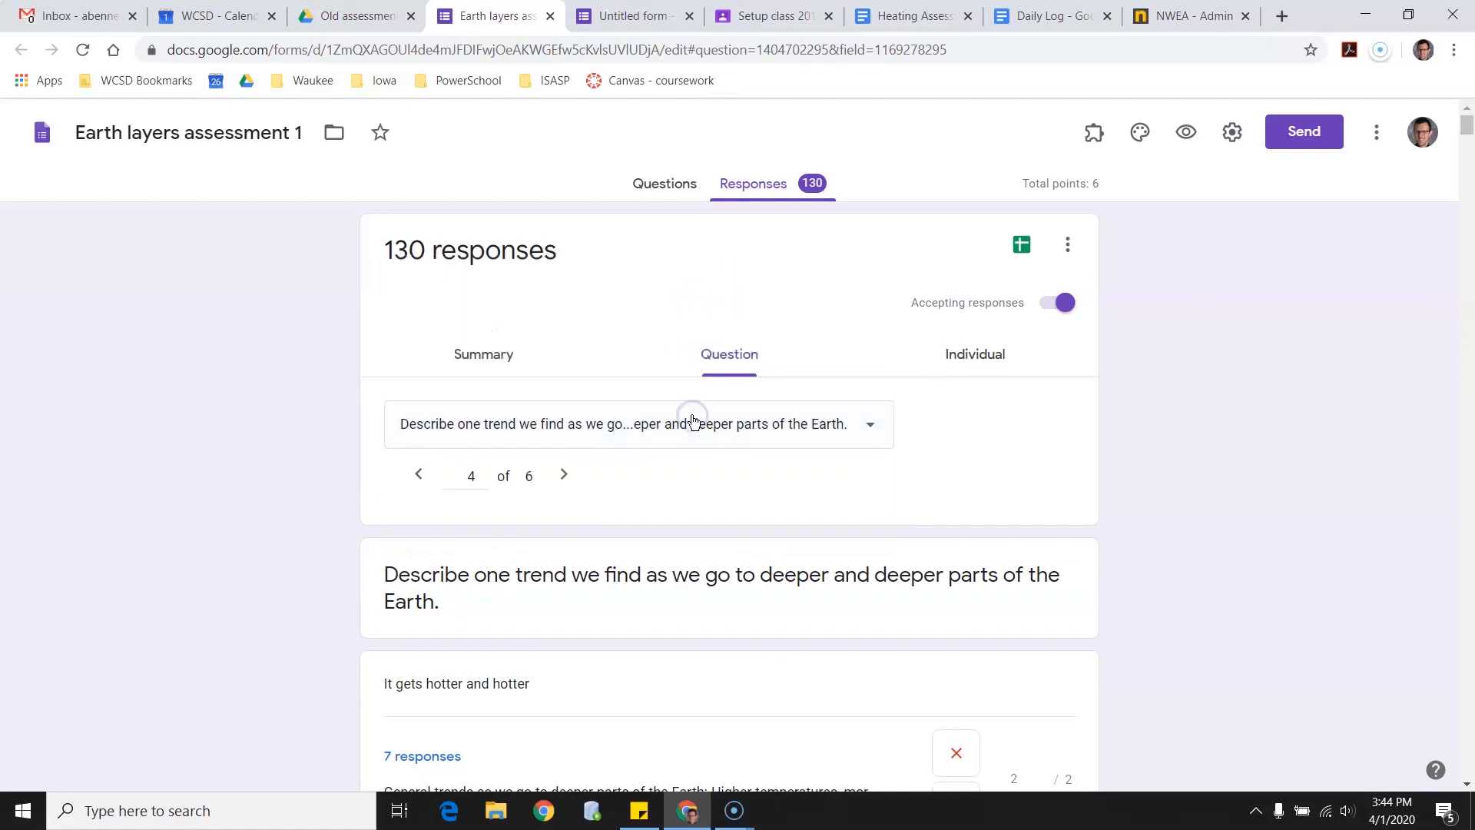
scroll(1265, 409, "down", 3)
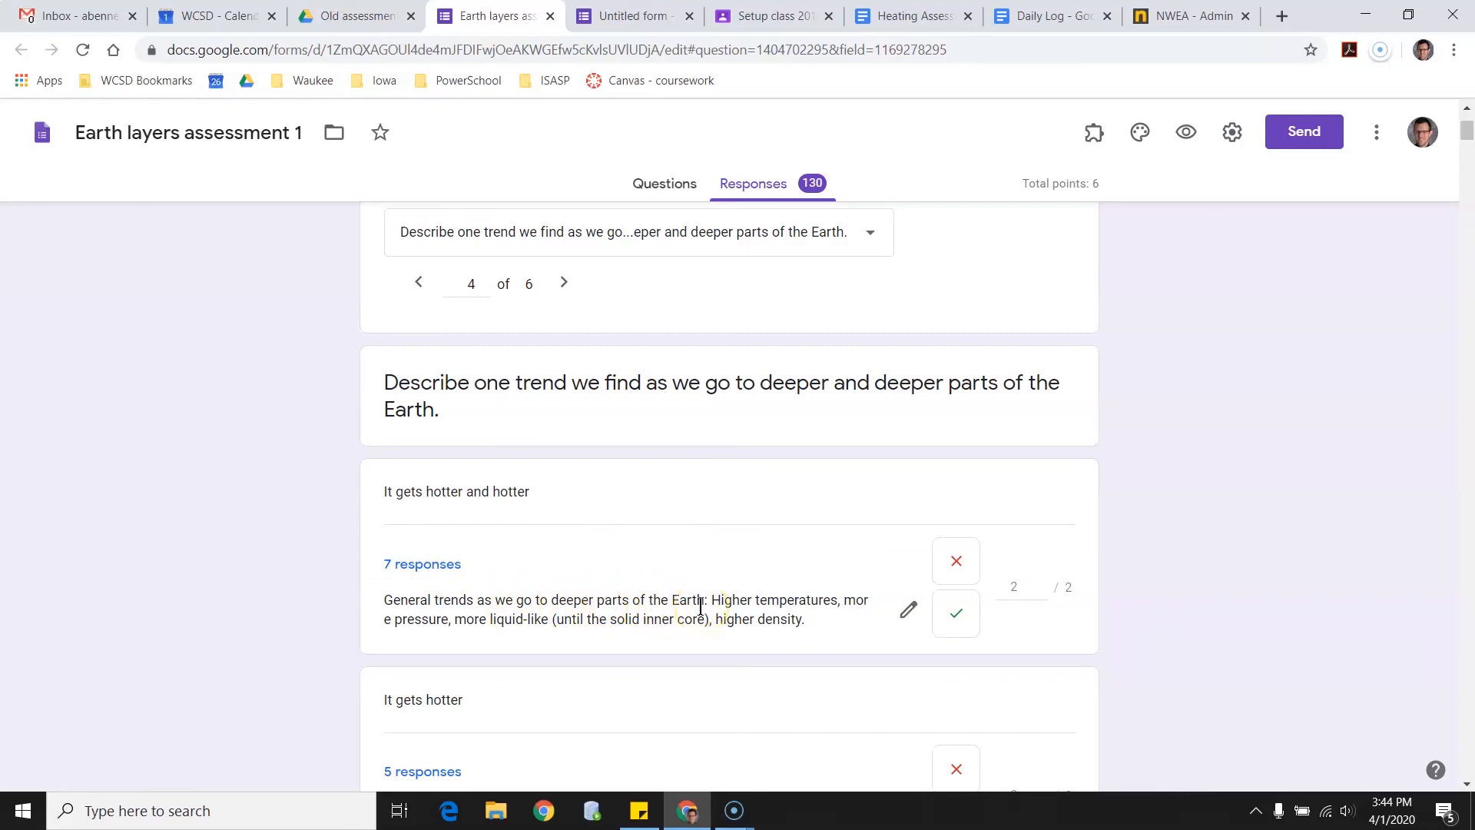
left_click(905, 611)
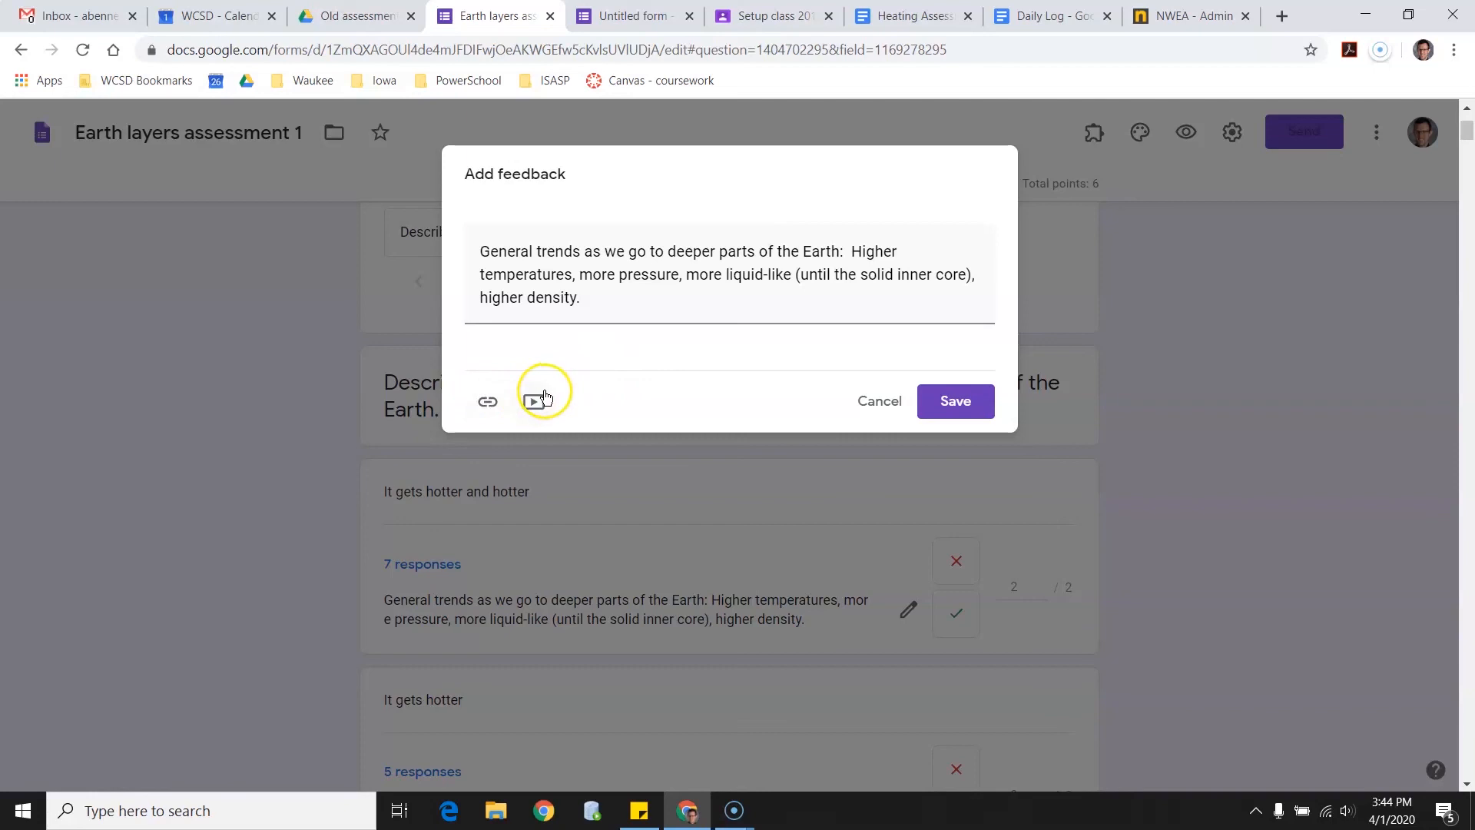
left_click(928, 393)
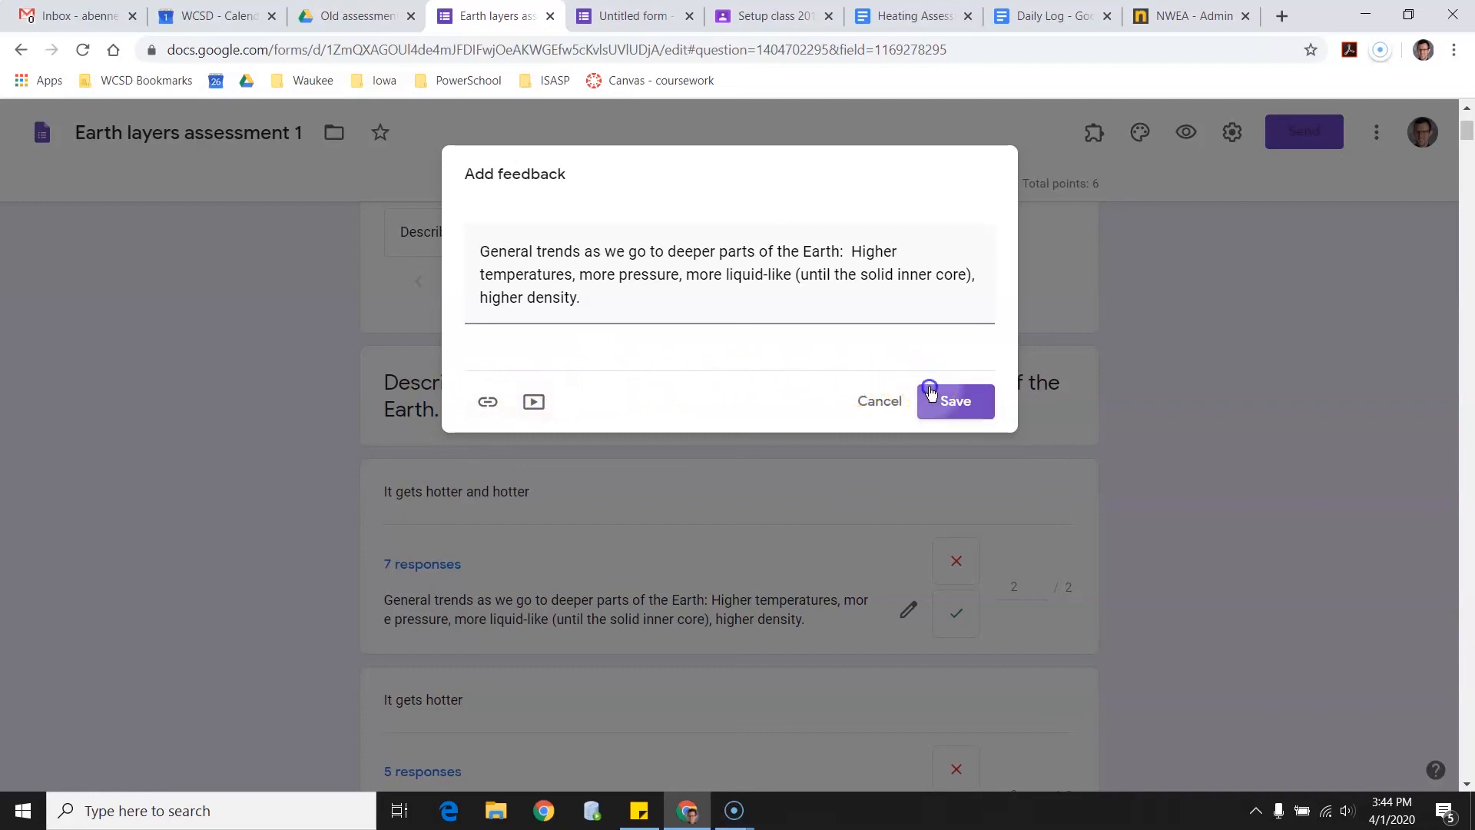
left_click(1009, 583)
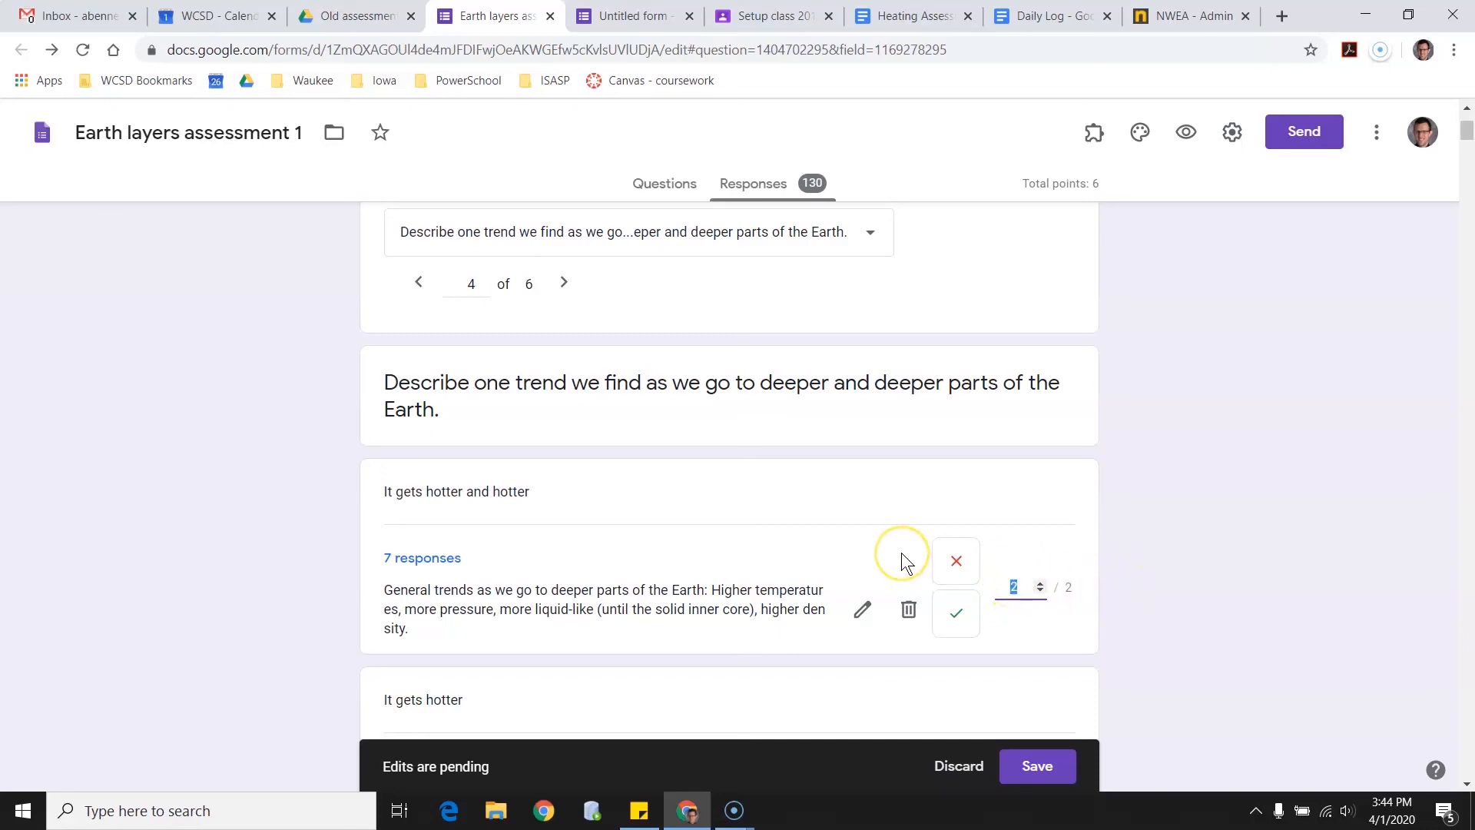
scroll(1161, 458, "down", 6)
scroll(1162, 458, "down", 10)
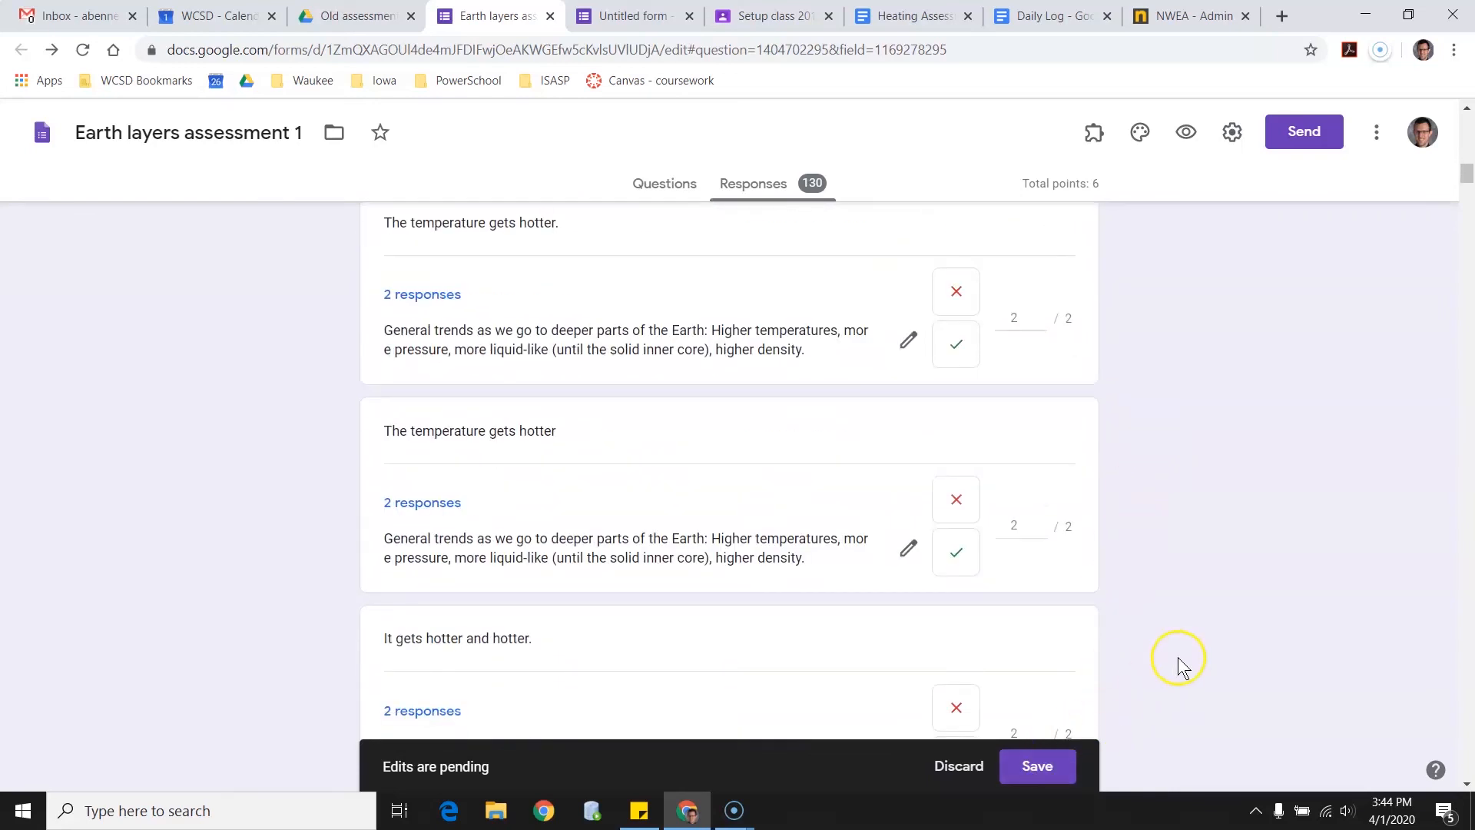
left_click(1039, 765)
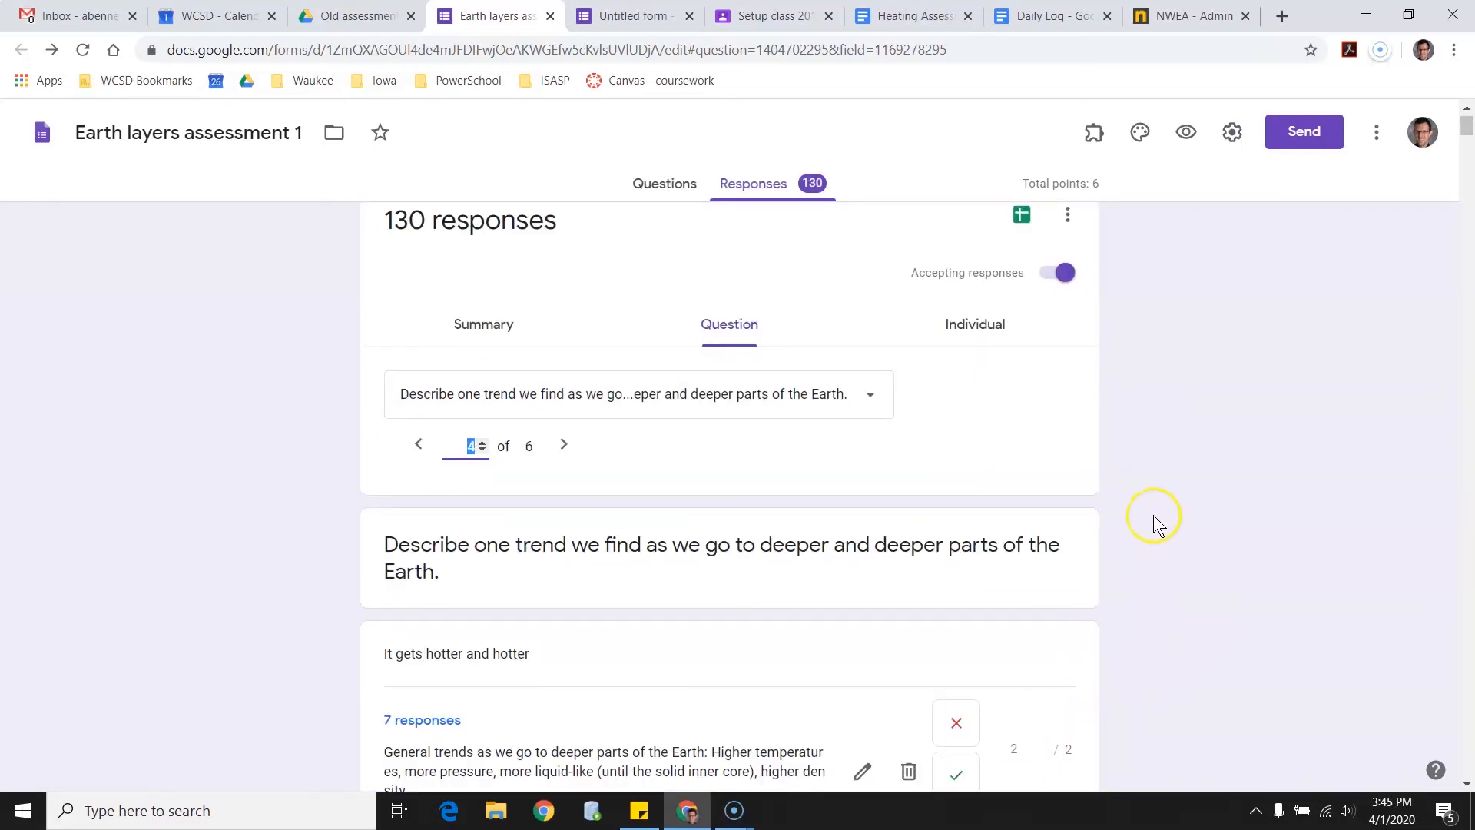
Review the graded answers to the depth trend question, and look at those explaining why outer core and mantle materials move in circles
scroll(1176, 484, "down", 8)
scroll(1152, 507, "down", 3)
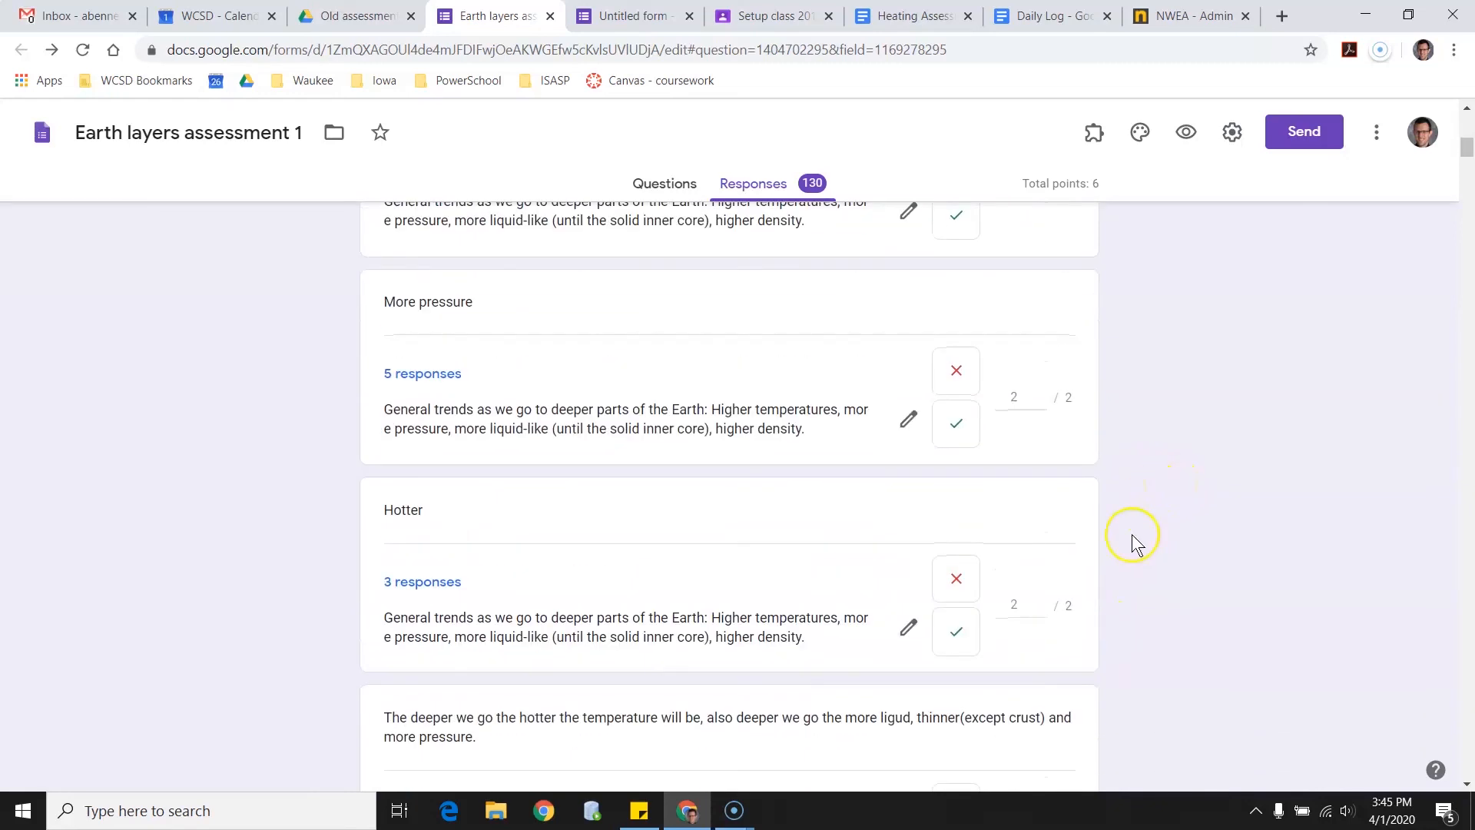
scroll(1070, 437, "up", 10)
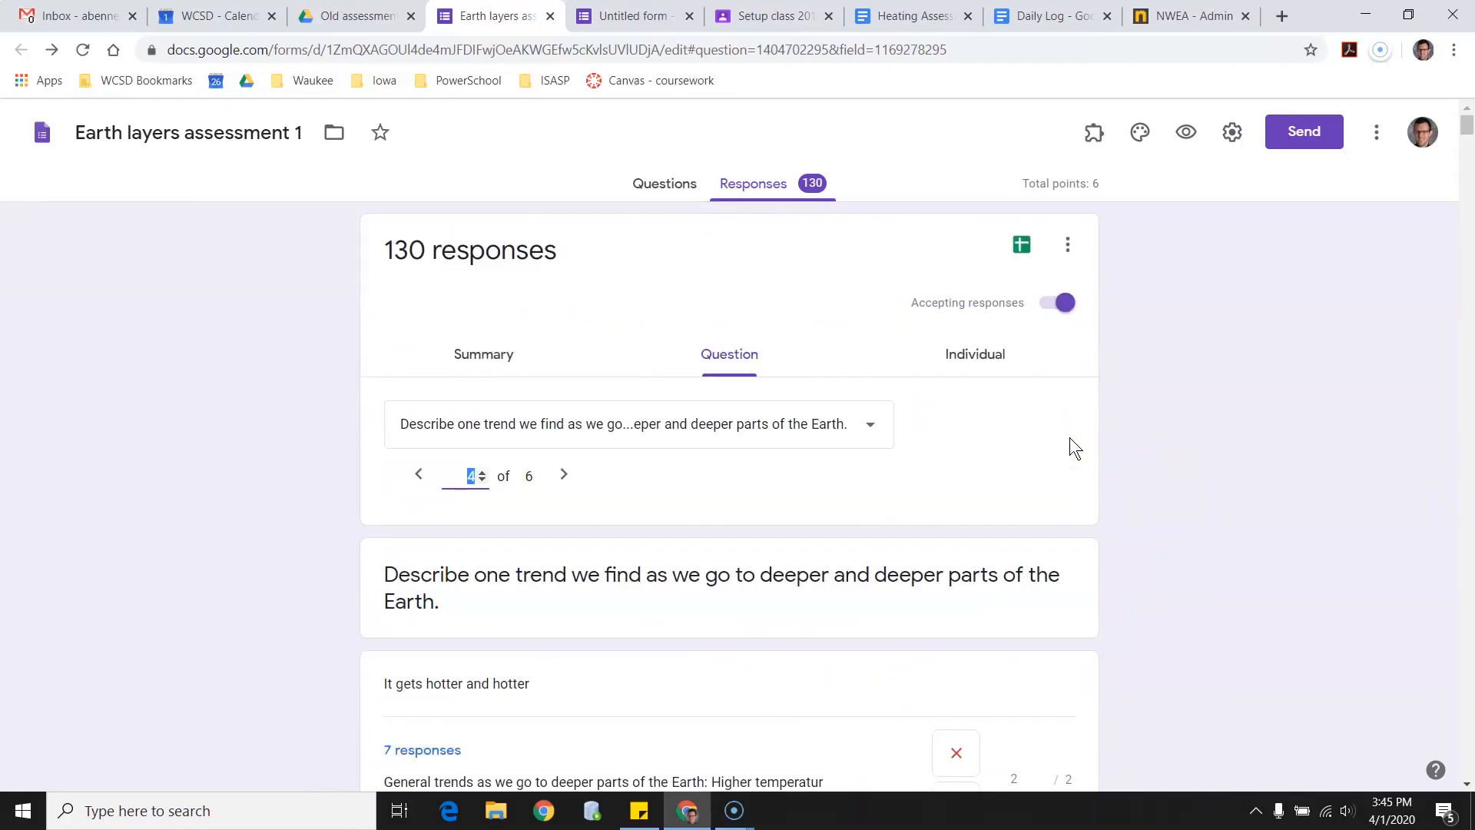
left_click(564, 474)
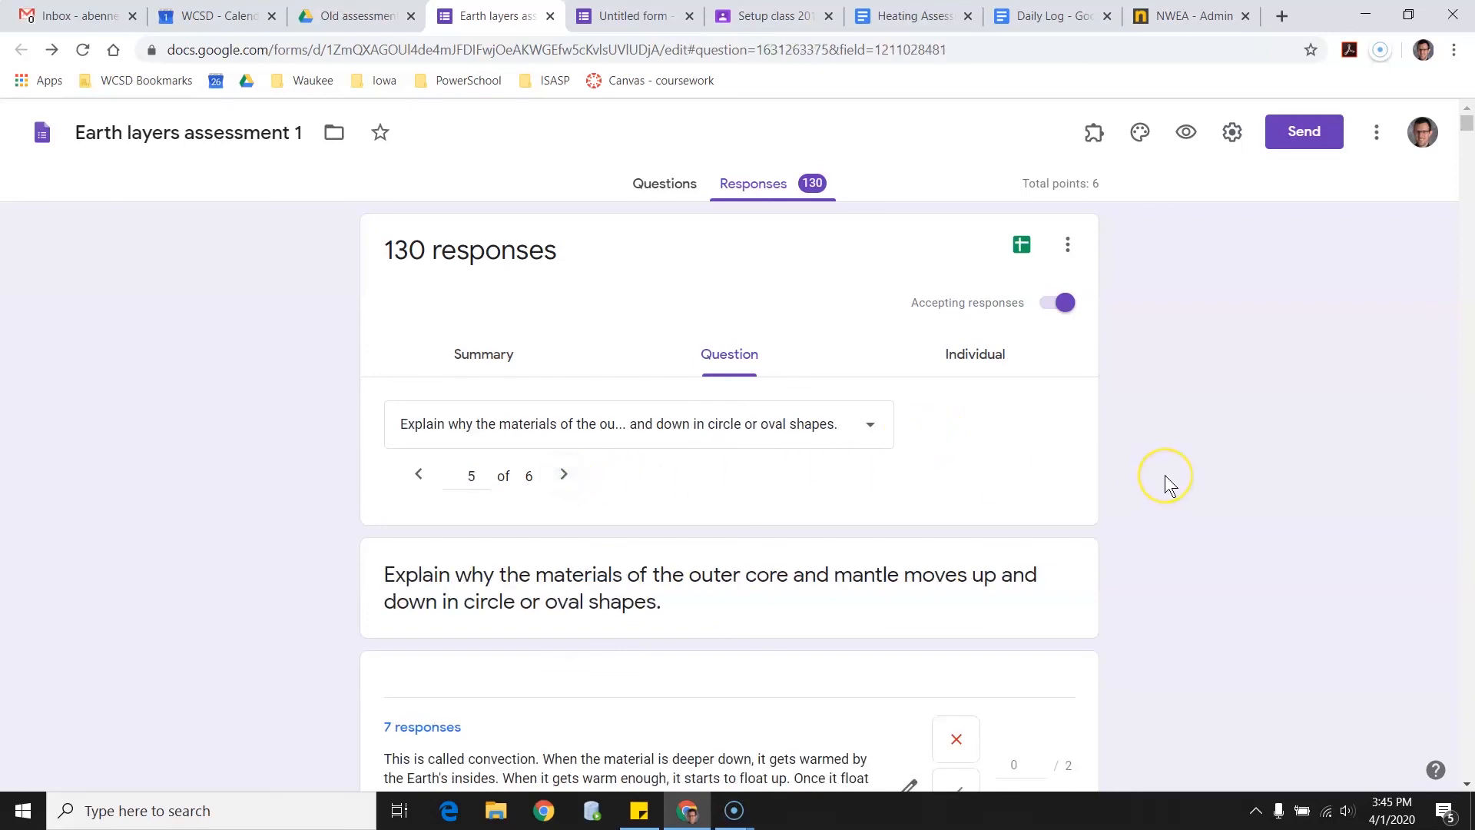
scroll(1165, 475, "down", 3)
scroll(1164, 475, "up", 3)
Check the score release status of the first individual response and return to the summary of all responses
left_click(971, 356)
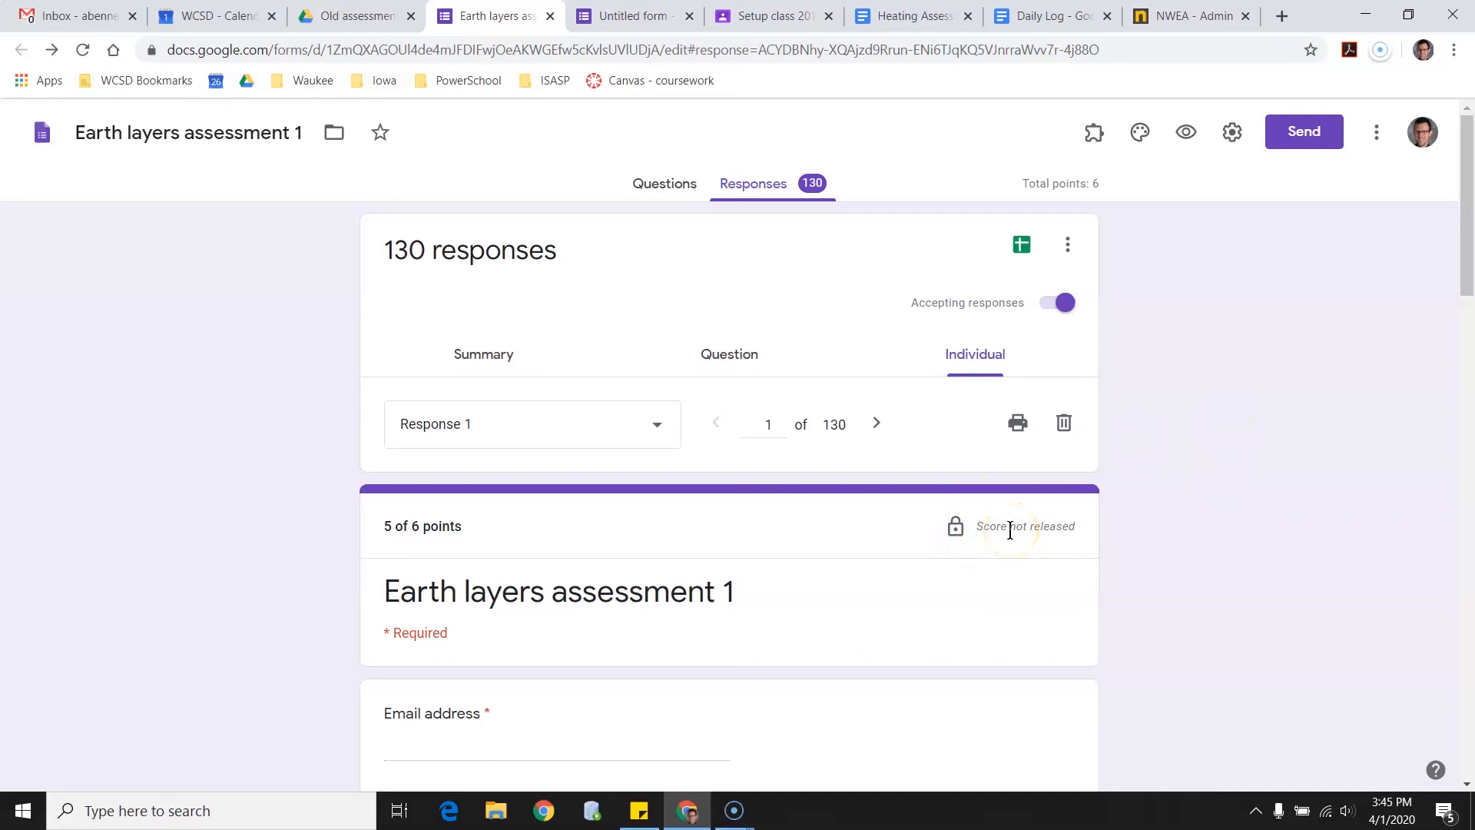
left_click(496, 356)
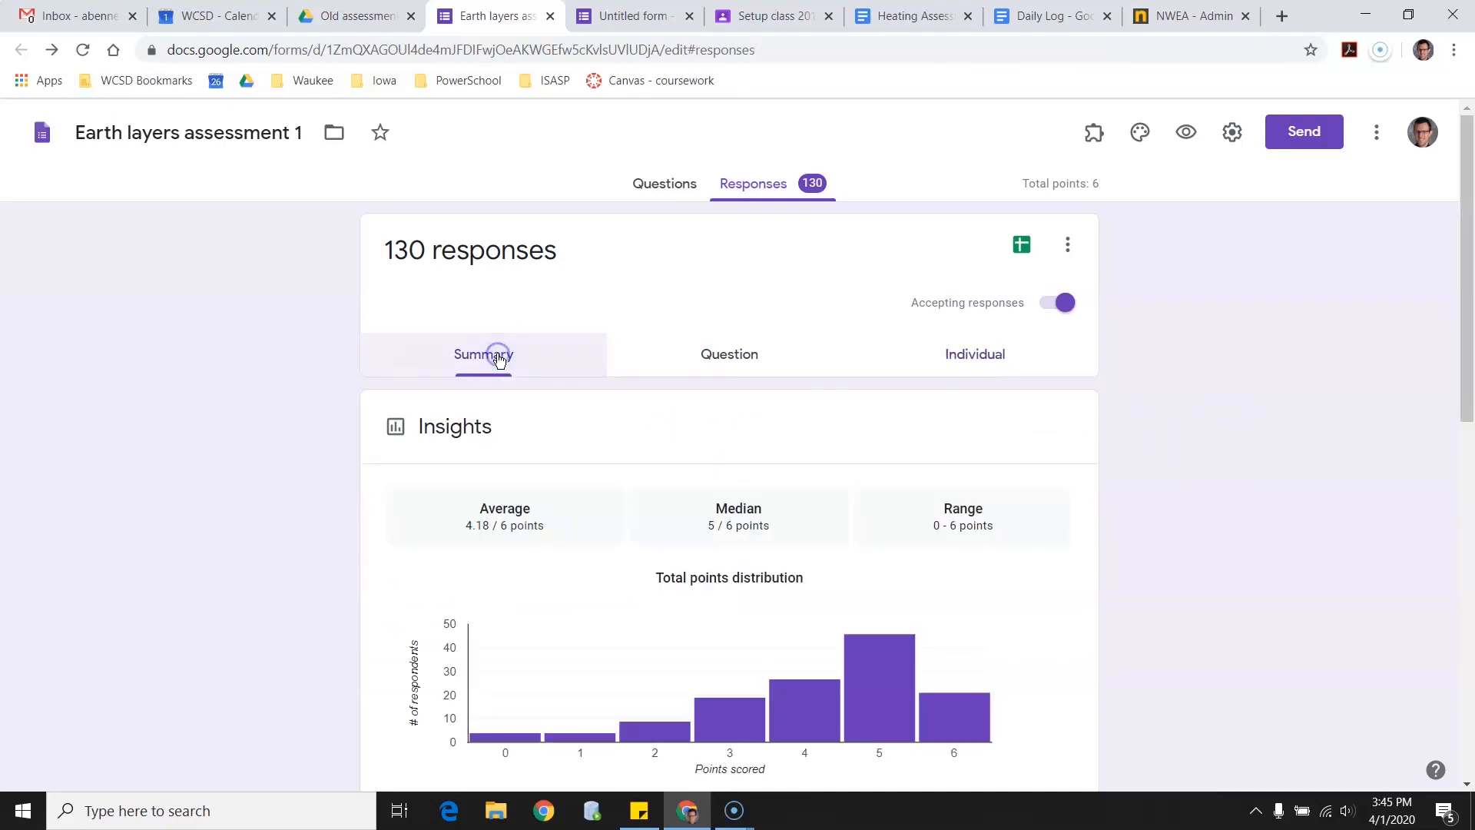